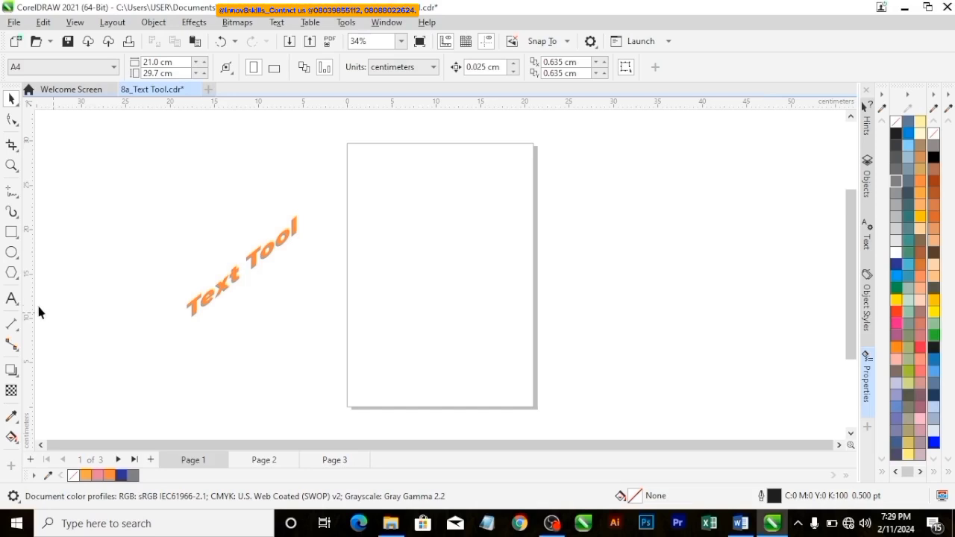
# Step: Create the artistic text "Kerning" in the empty area left of the page and the slanted "Text Tool" lettering
pyautogui.click(11, 299)
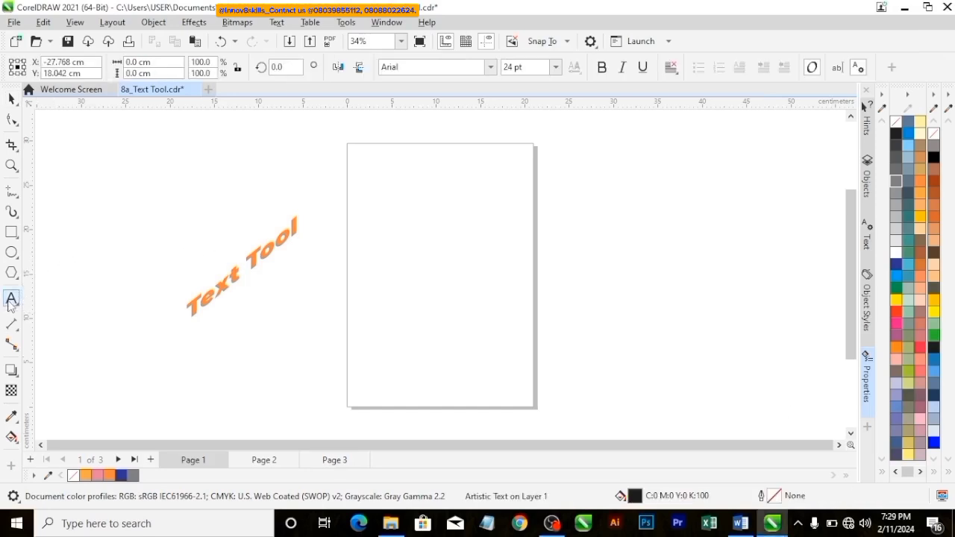
pyautogui.click(78, 227)
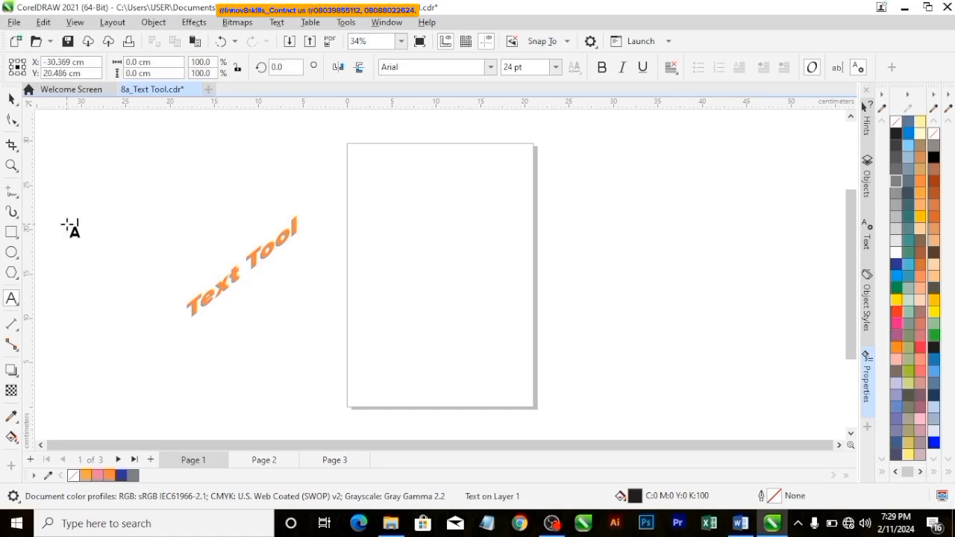
pyautogui.write('Kerning')
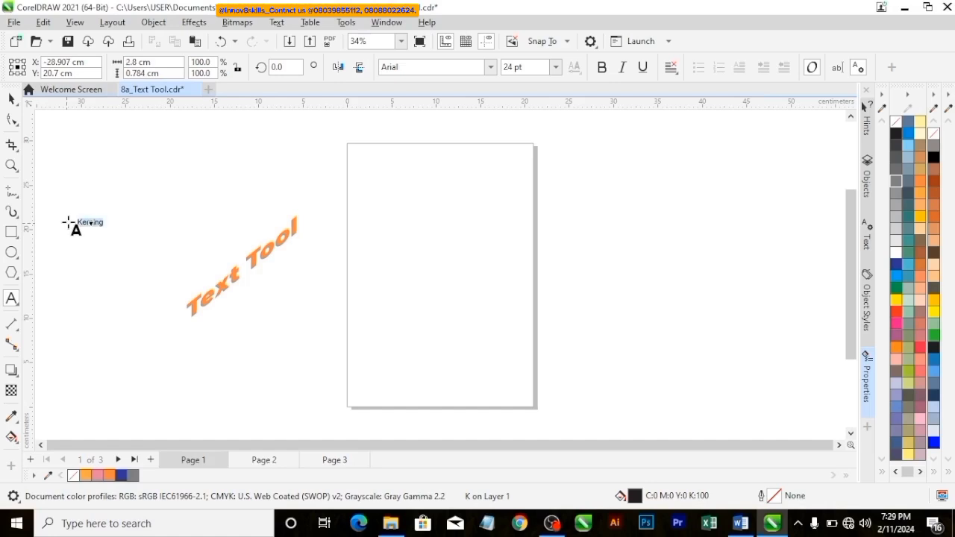
# Step: Format the "Kerning" text in Montserrat Black at 48 pt with a cyan fill
pyautogui.hotkey('ctrl', 'a')
pyautogui.click(489, 69)
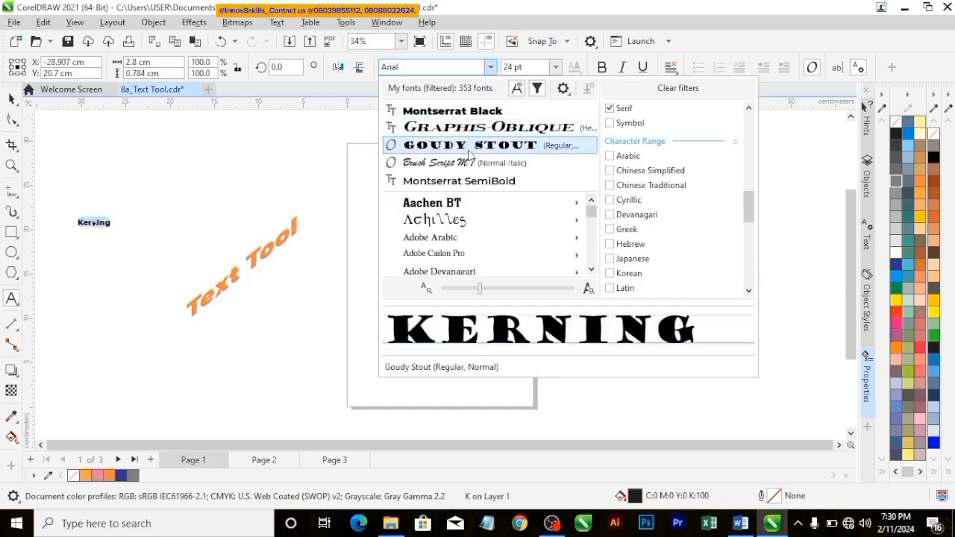
pyautogui.click(470, 110)
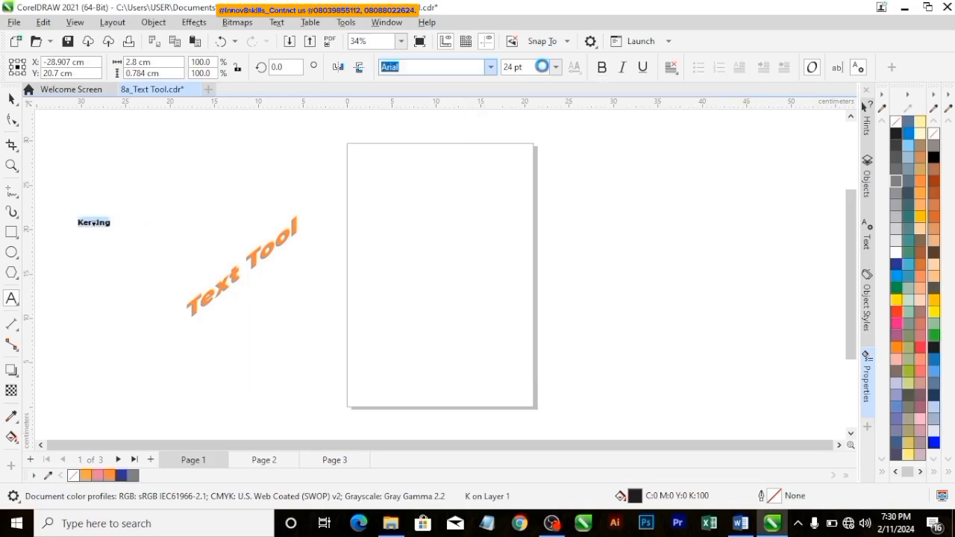
pyautogui.click(556, 69)
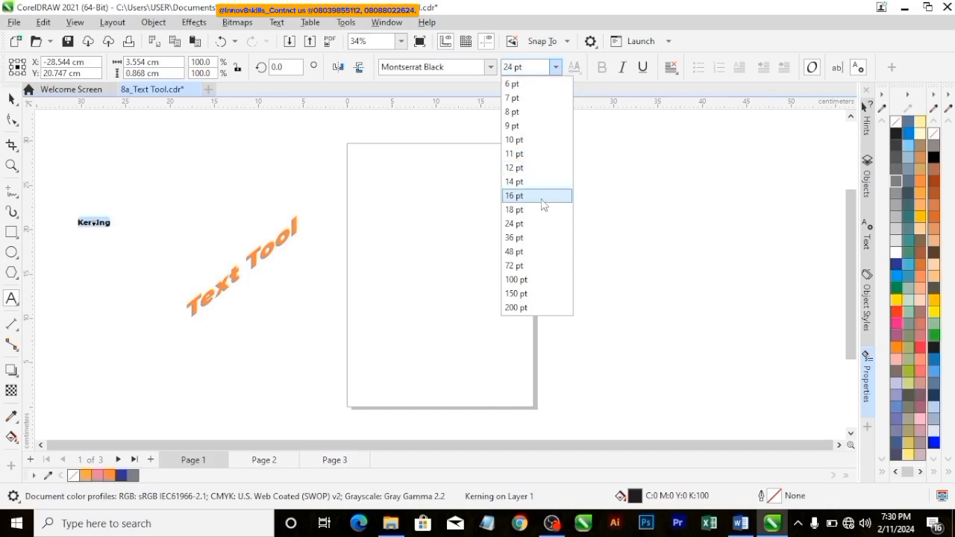
pyautogui.click(515, 252)
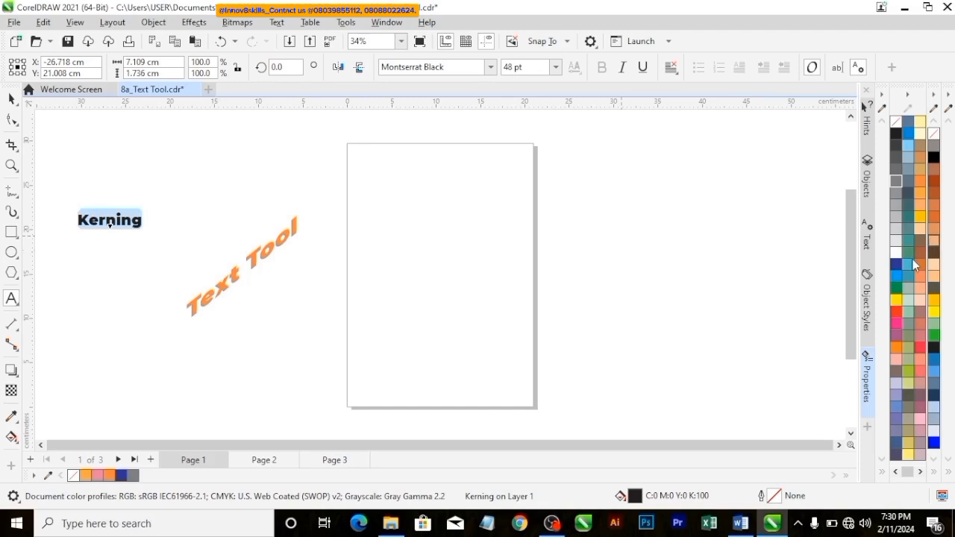
pyautogui.click(896, 277)
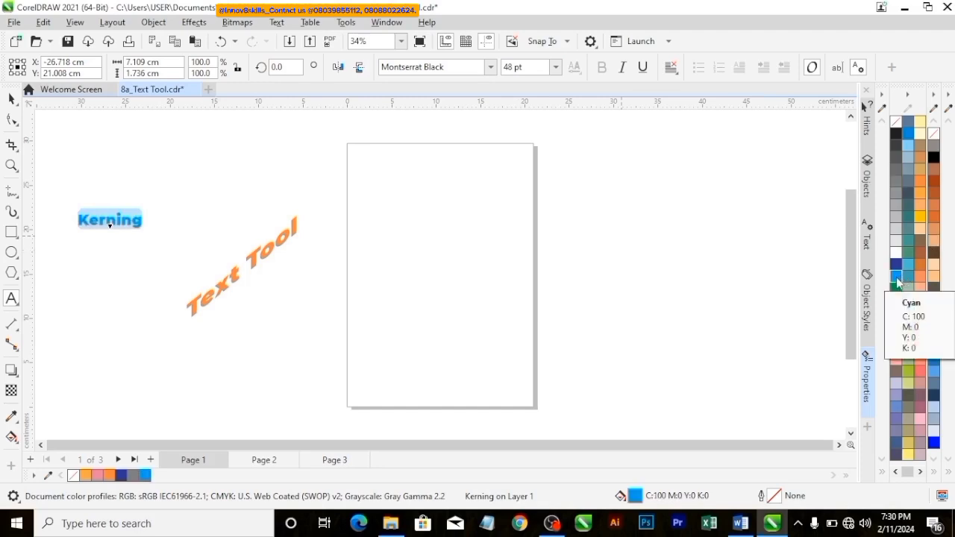
# Step: Duplicate the "Kerning" text about 3.8 cm below the original and change the copy's wording to "Tracking"
pyautogui.click(11, 98)
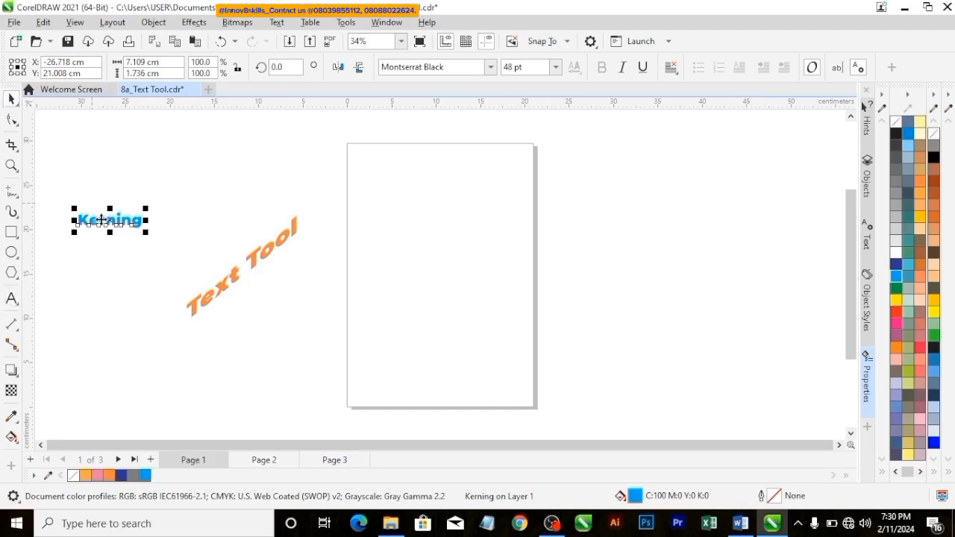
pyautogui.moveTo(102, 219); pyautogui.dragTo(110, 255)
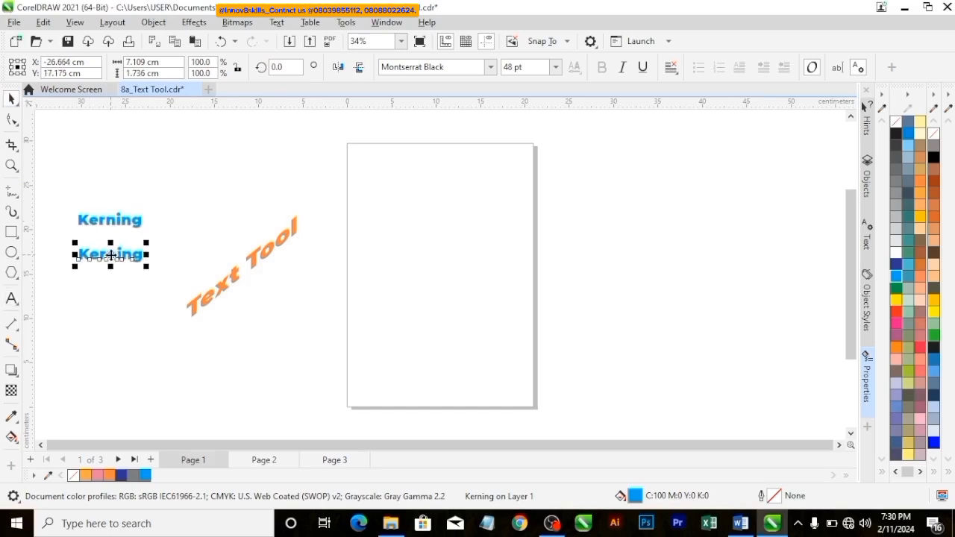
pyautogui.doubleClick(110, 254)
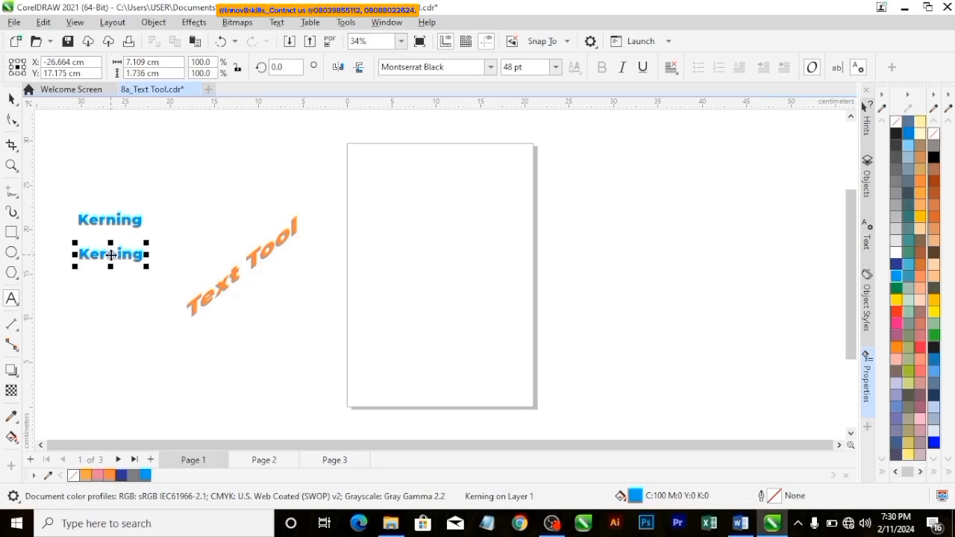
pyautogui.click(110, 255)
pyautogui.doubleClick(111, 255)
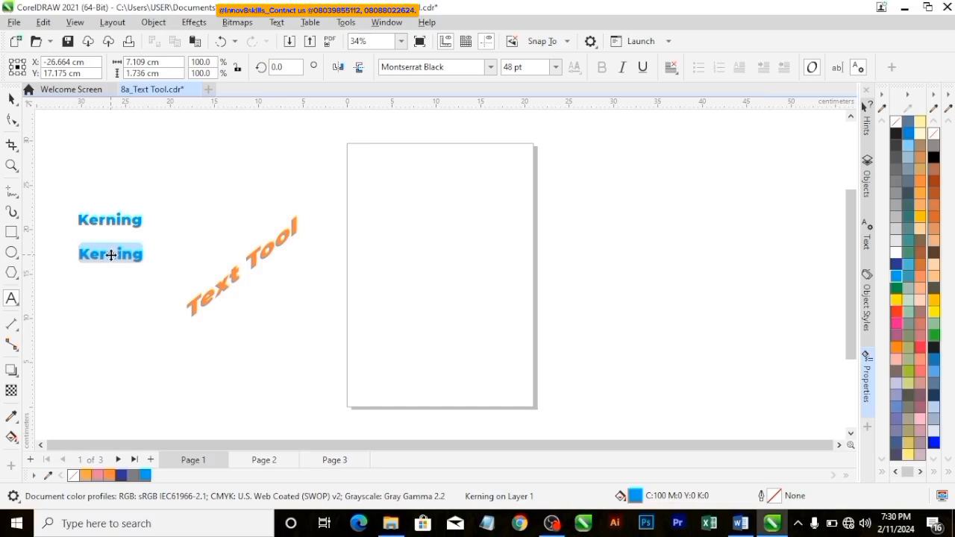
pyautogui.write('Tracki')
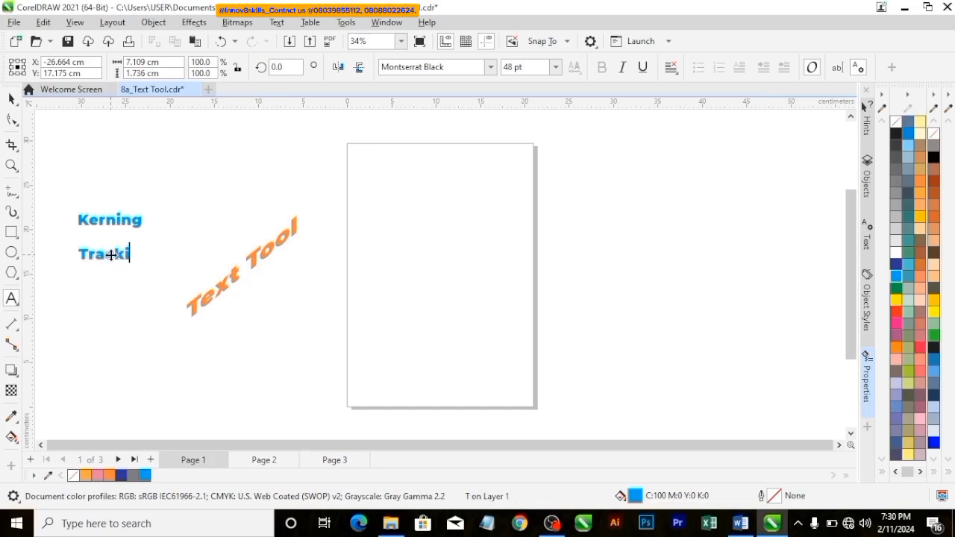
pyautogui.write('ng')
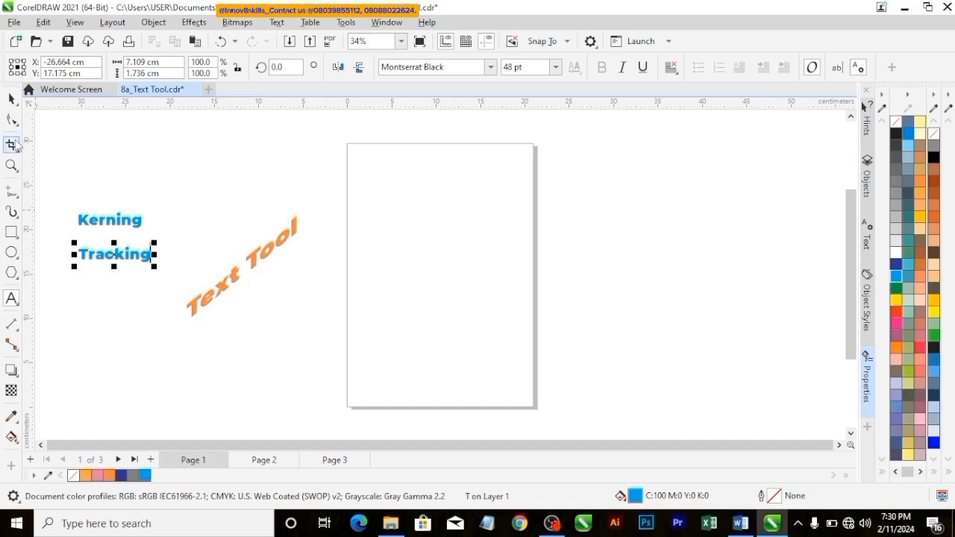
pyautogui.click(11, 99)
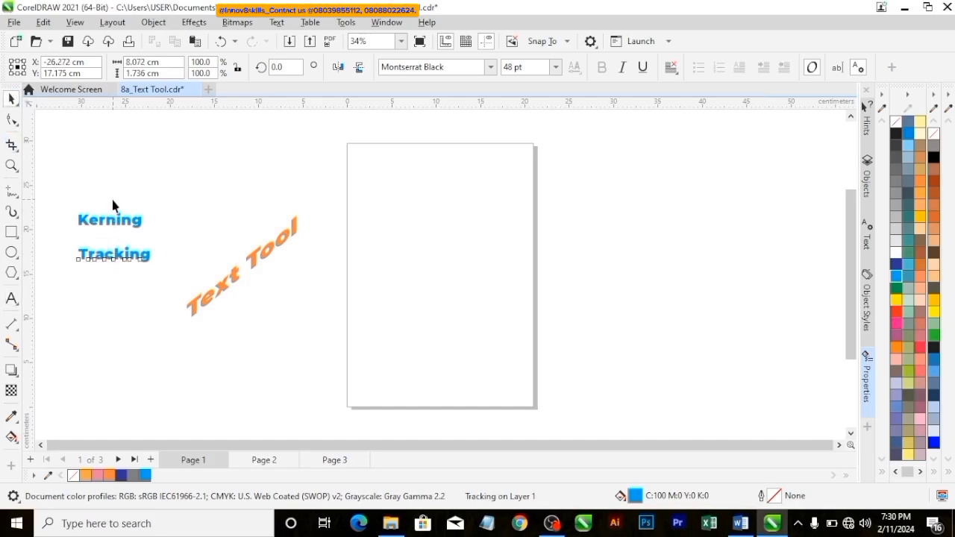
pyautogui.click(113, 226)
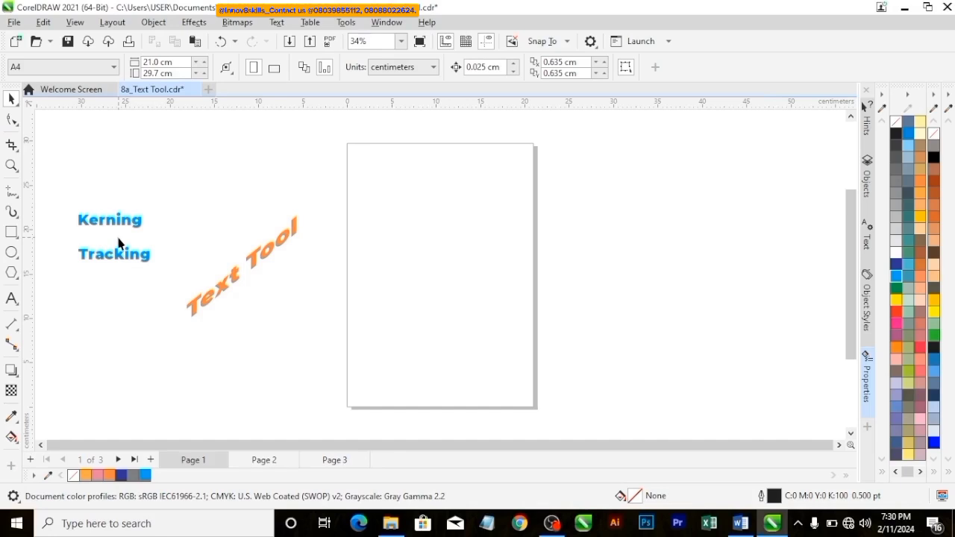
# Step: Try to add a drop shadow just below the "Kerning" text
pyautogui.click(112, 222)
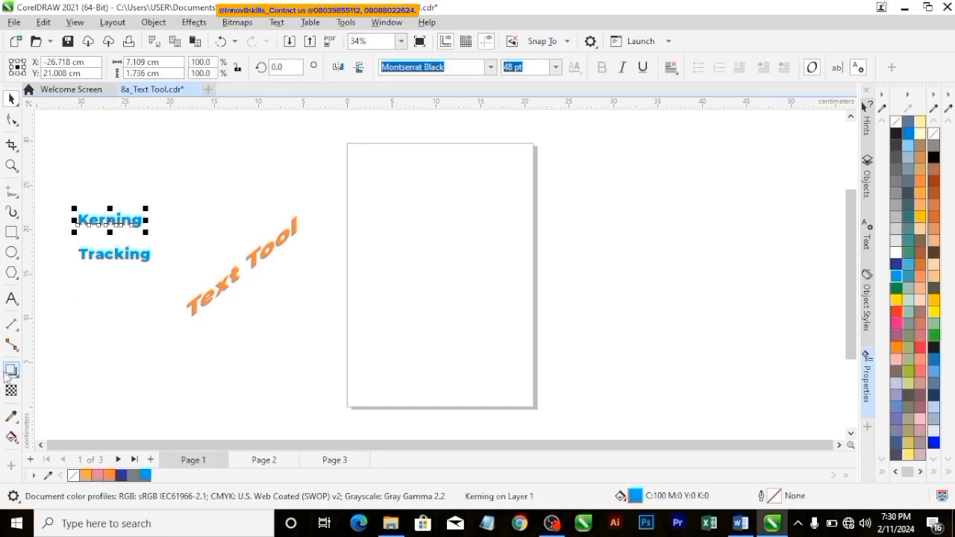
pyautogui.click(9, 373)
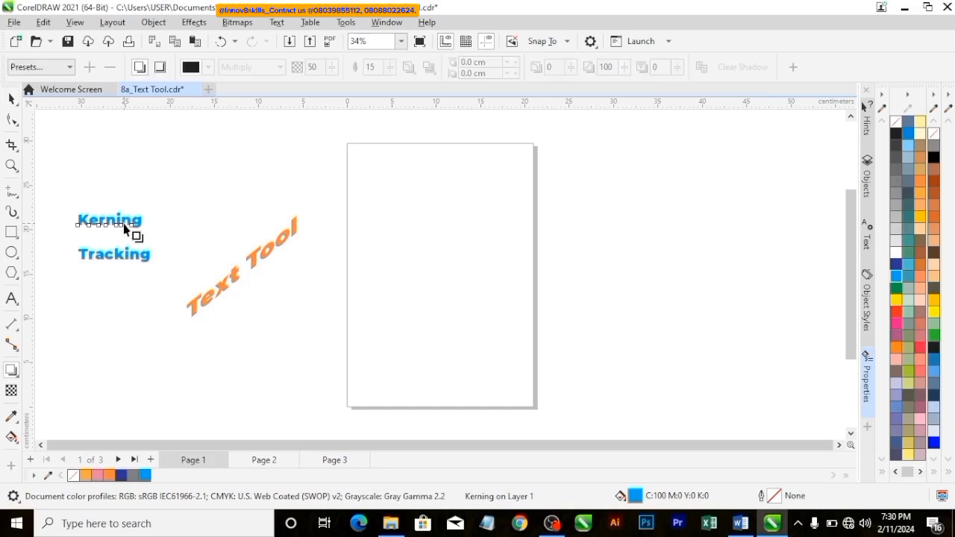
pyautogui.moveTo(124, 228)
pyautogui.mouseDown()
pyautogui.moveTo(137, 244)
pyautogui.moveTo(131, 233)
pyautogui.mouseUp()
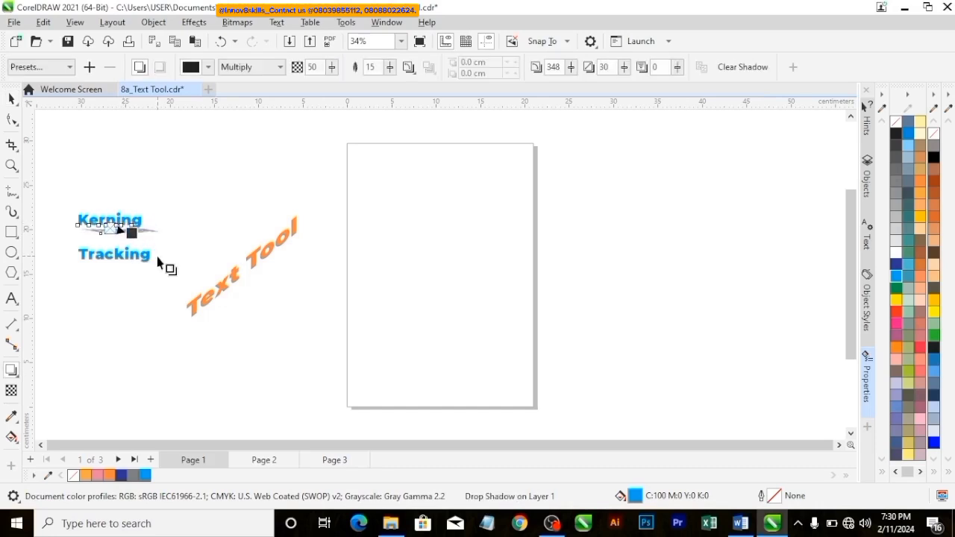
pyautogui.click(11, 99)
pyautogui.click(99, 159)
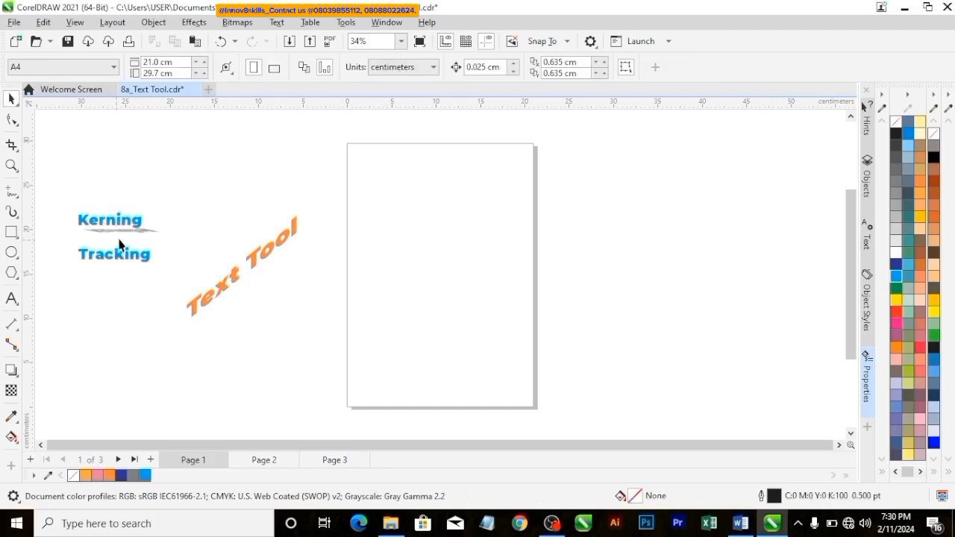
# Step: Show the text formatting properties and move "Kerning" and "Tracking" together onto the page, centred at about X 9.1 cm, Y 17.3 cm
pyautogui.click(112, 230)
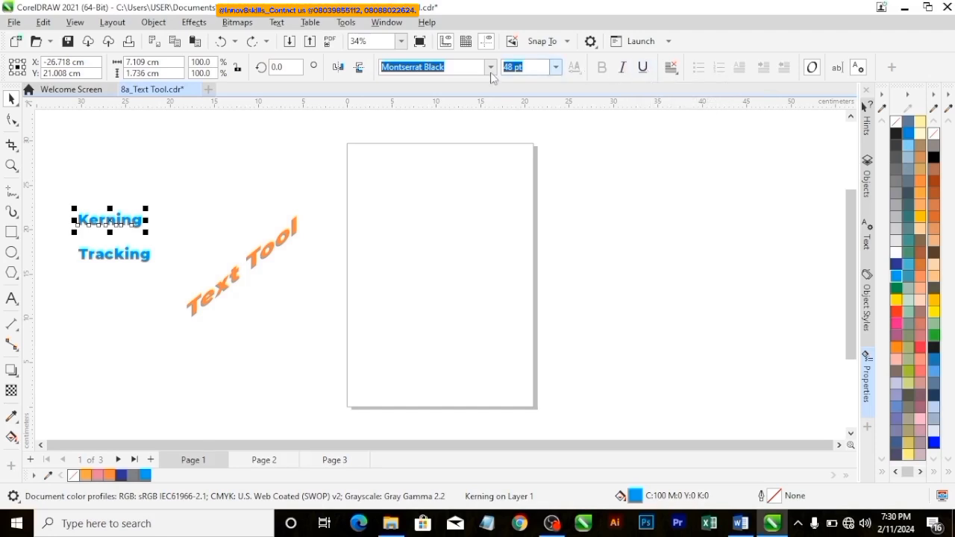
pyautogui.click(868, 247)
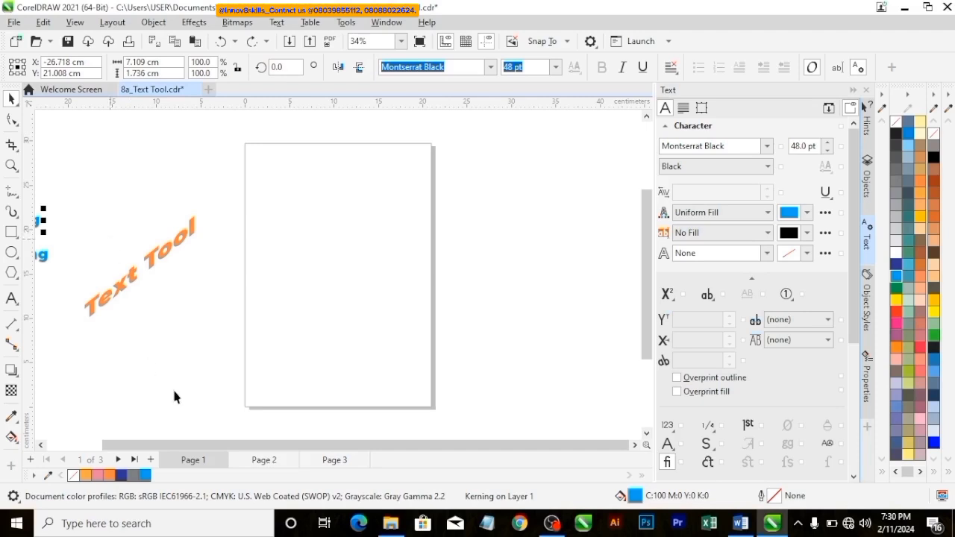
pyautogui.hscroll(-3, 164, 399)
pyautogui.moveTo(74, 179); pyautogui.dragTo(182, 310)
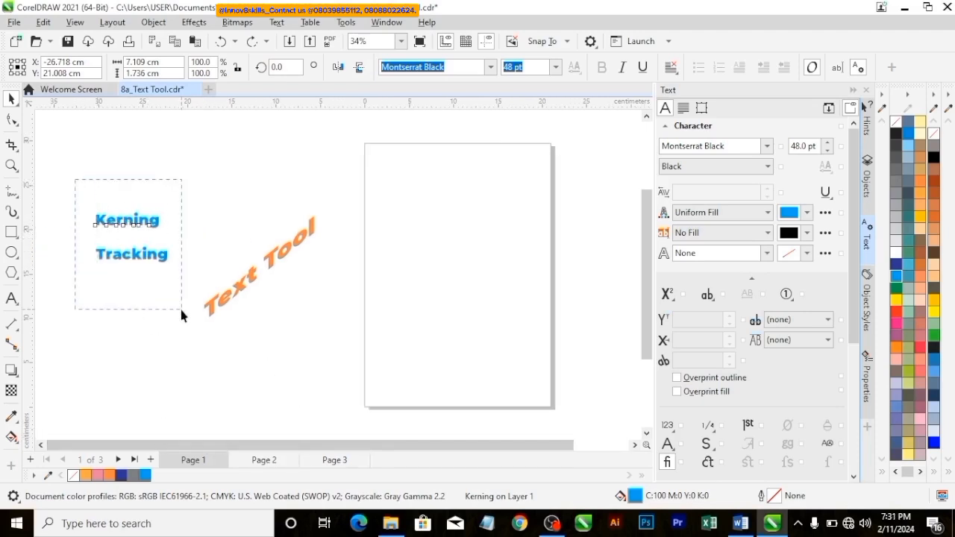
pyautogui.moveTo(104, 242); pyautogui.dragTo(422, 257)
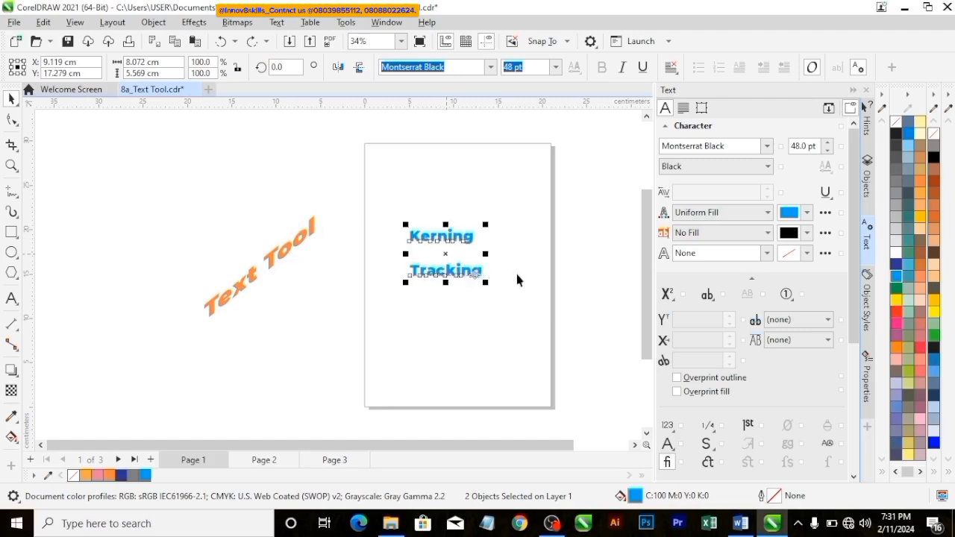
pyautogui.click(580, 145)
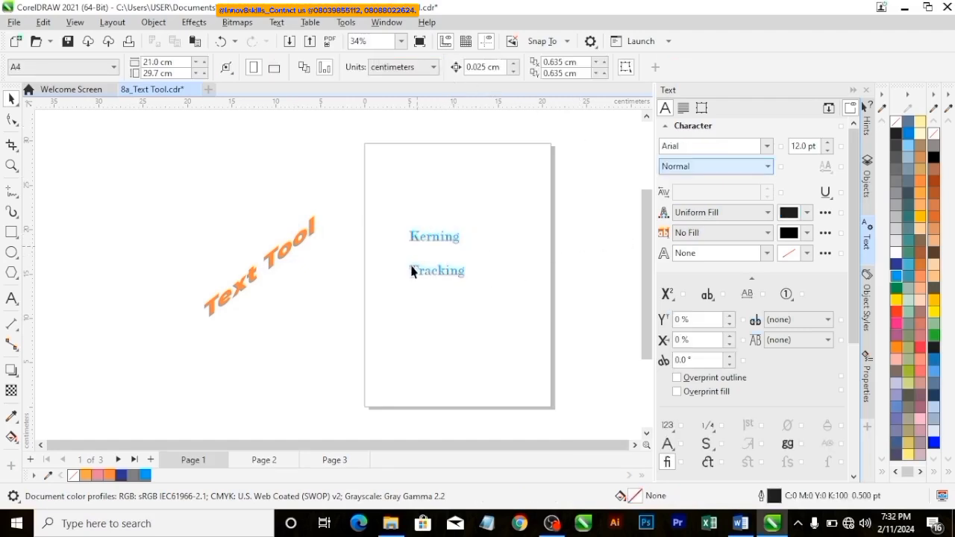
# Step: Search the available fonts for "poppins" for the "Kerning" text, with the Serif filter turned off
pyautogui.click(428, 240)
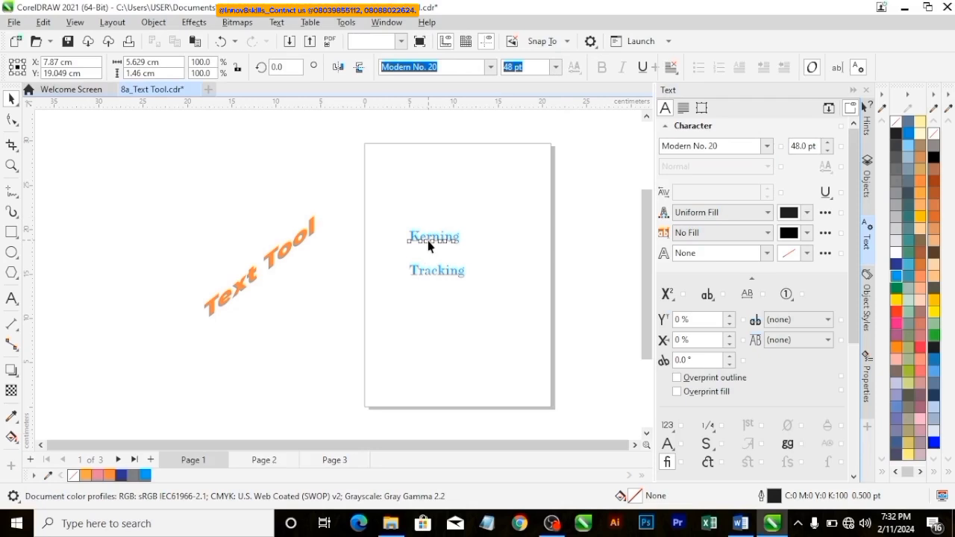
pyautogui.click(490, 72)
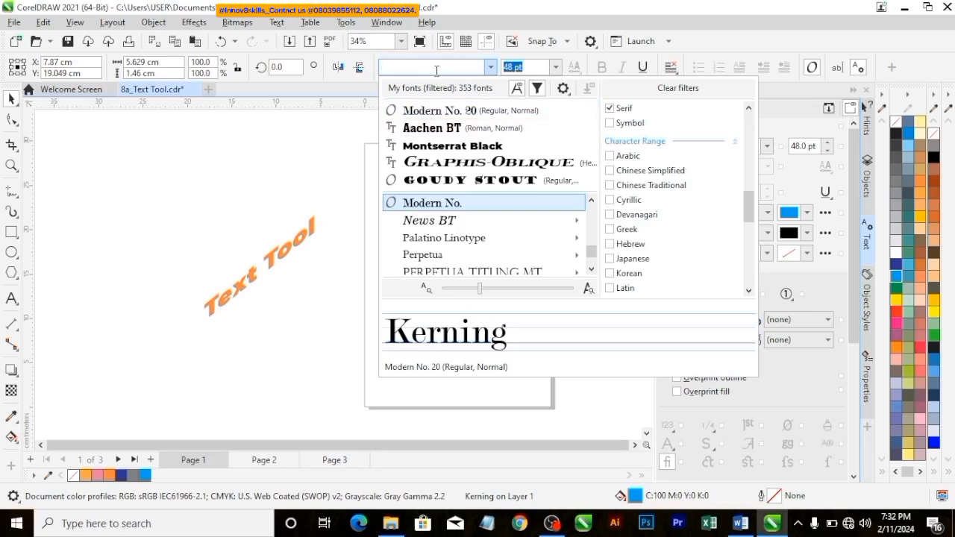
pyautogui.click(396, 66)
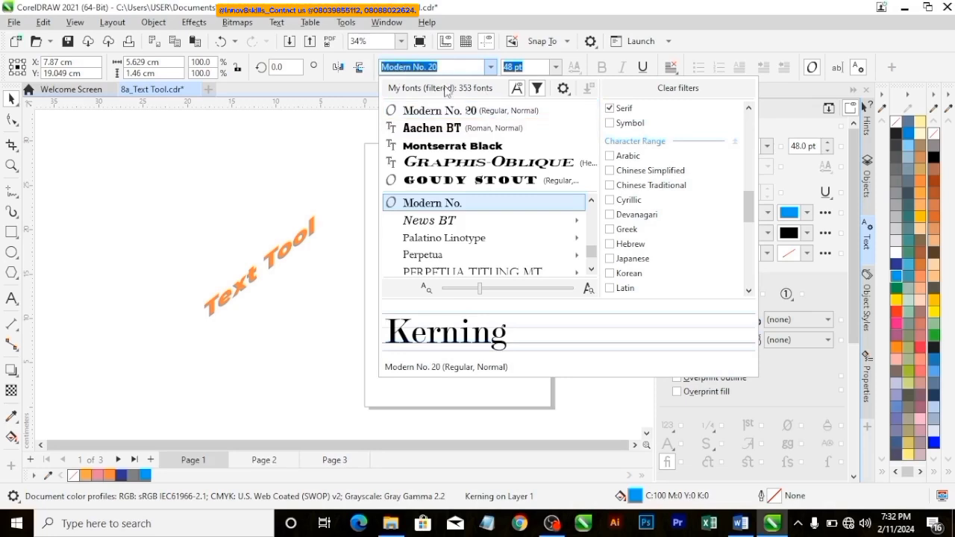
pyautogui.write('poppi')
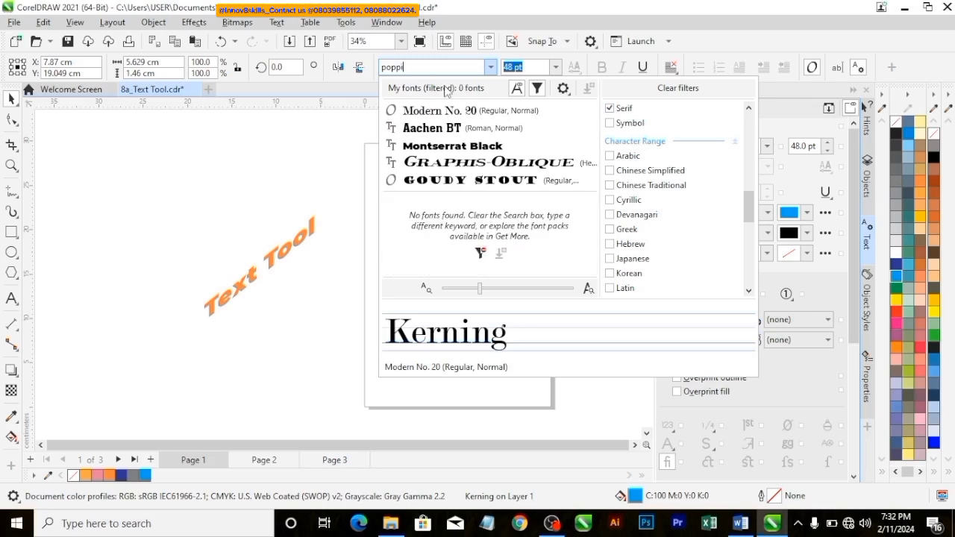
pyautogui.write('ns')
pyautogui.scroll(1, 631, 141)
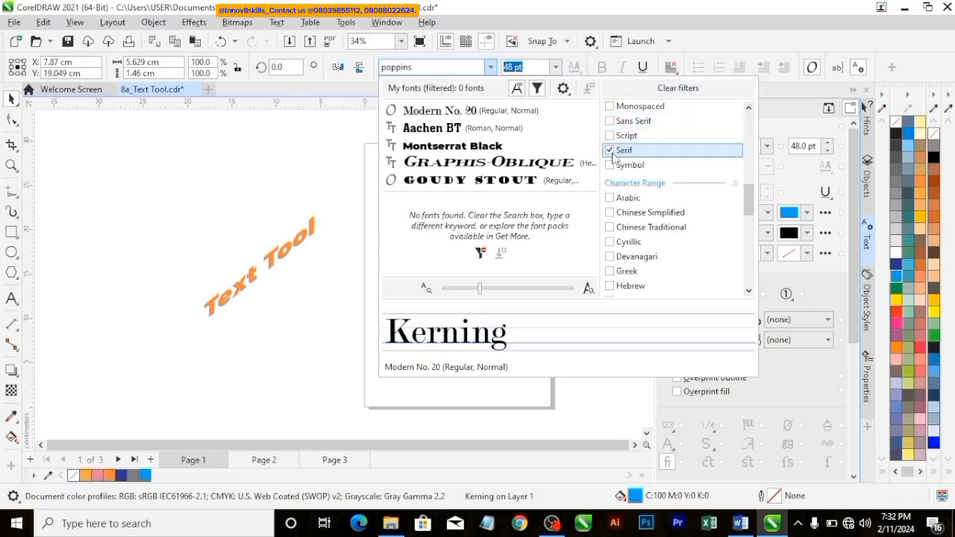
pyautogui.click(611, 152)
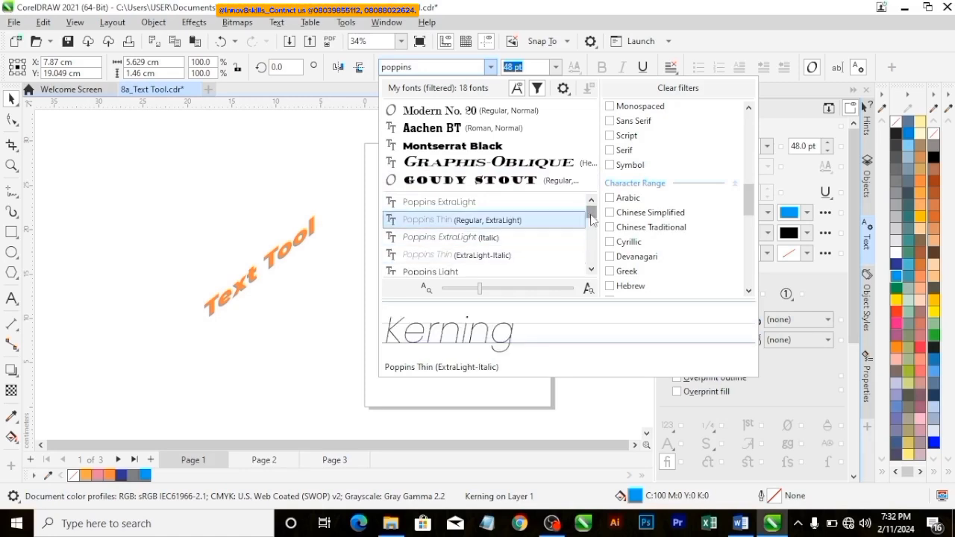
# Step: Look through the Poppins variants and set the "Kerning" text's font to Poppins ExtraLight
pyautogui.moveTo(592, 217)
pyautogui.mouseDown()
pyautogui.moveTo(592, 269)
pyautogui.moveTo(592, 216)
pyautogui.mouseUp()
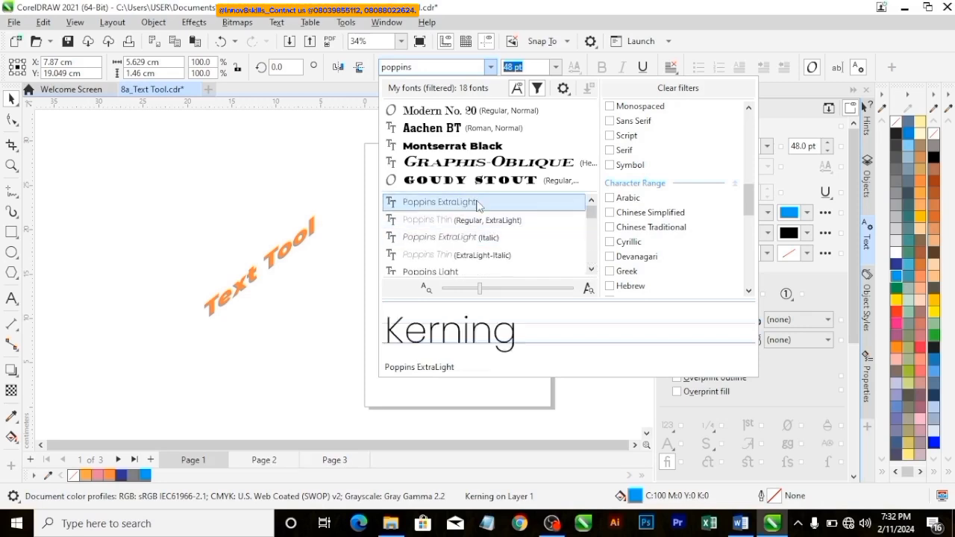
pyautogui.scroll(-2, 500, 268)
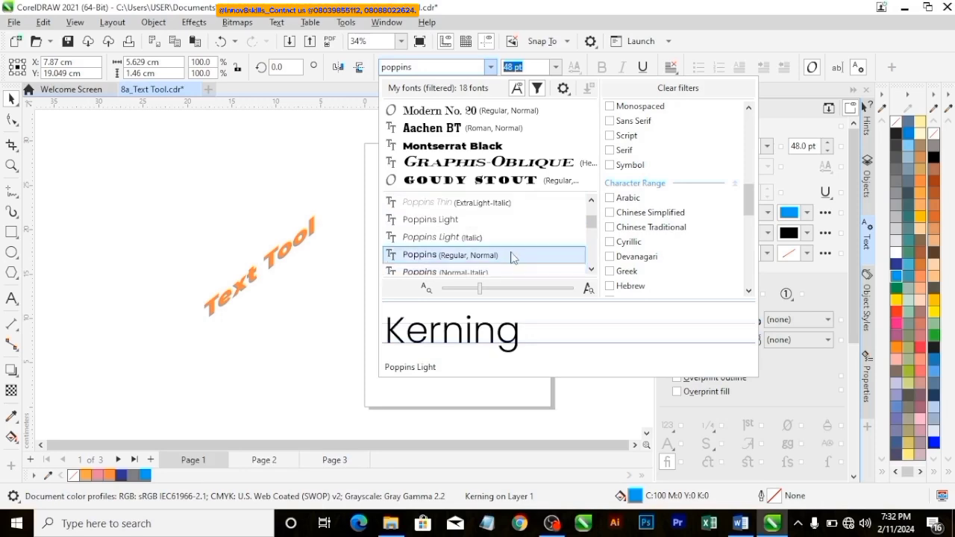
pyautogui.scroll(-1, 483, 240)
pyautogui.scroll(-3, 484, 240)
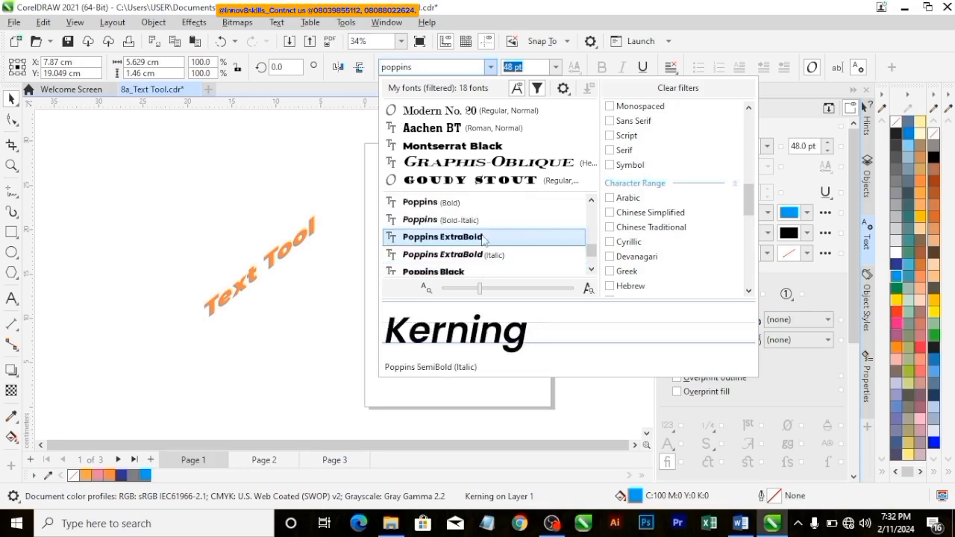
pyautogui.scroll(-2, 470, 246)
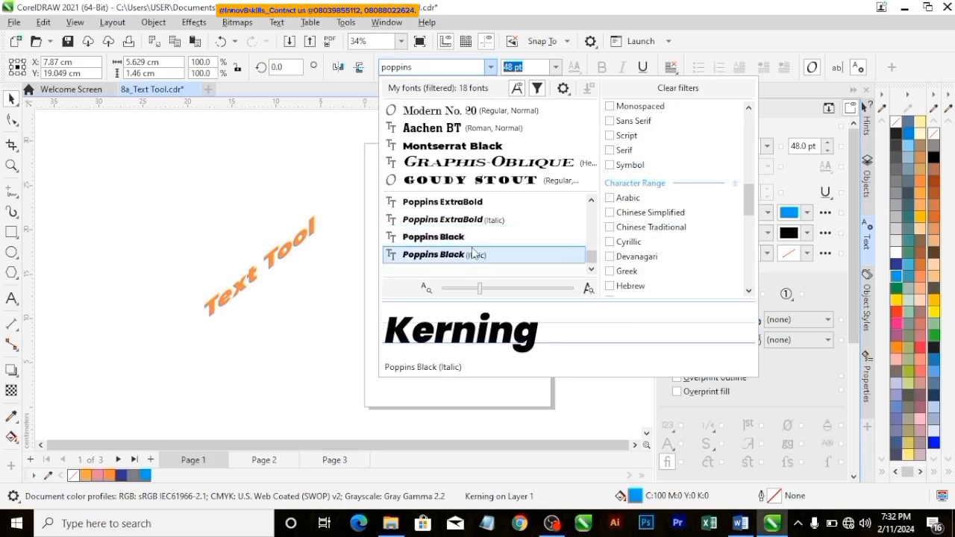
pyautogui.scroll(5, 472, 251)
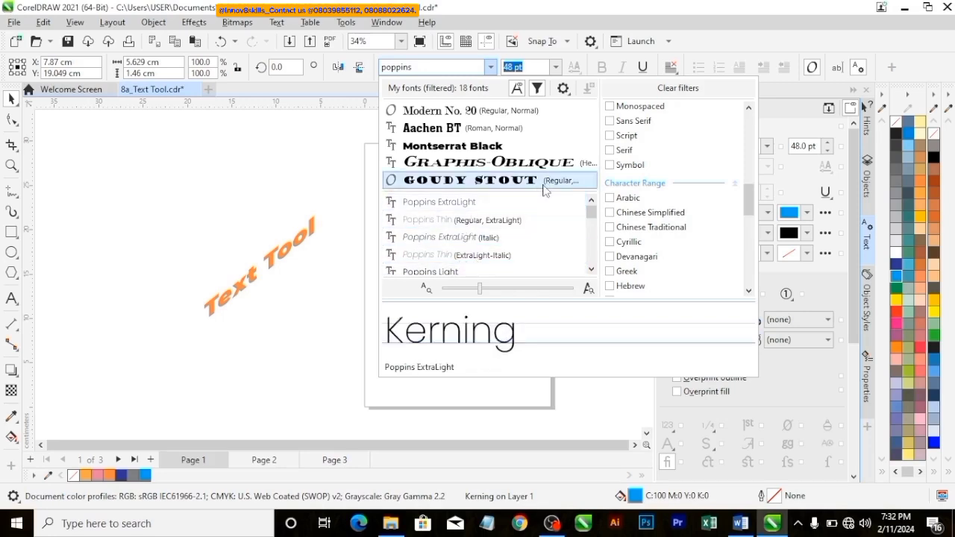
pyautogui.click(528, 203)
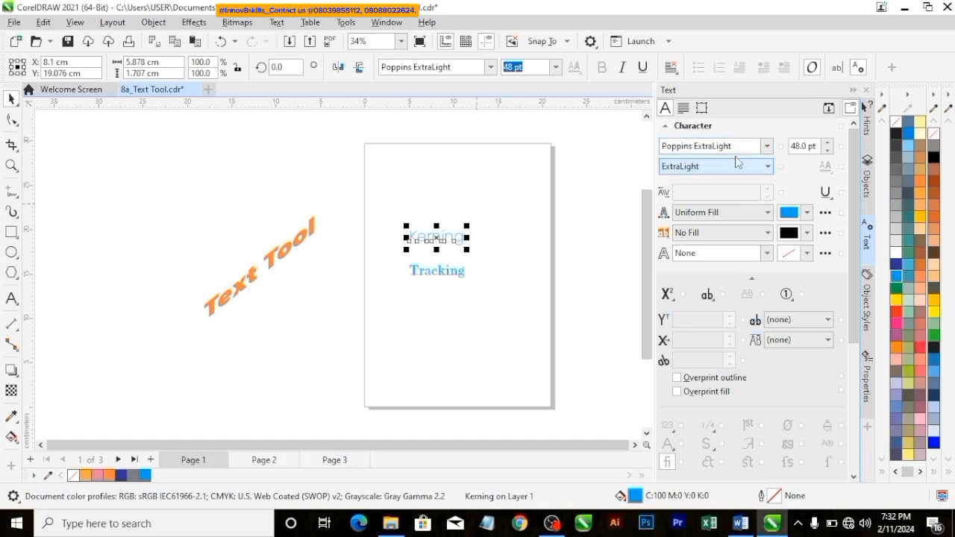
# Step: Examine the style variants of Poppins ExtraLight and the other fonts available for the "Kerning" text
pyautogui.click(764, 170)
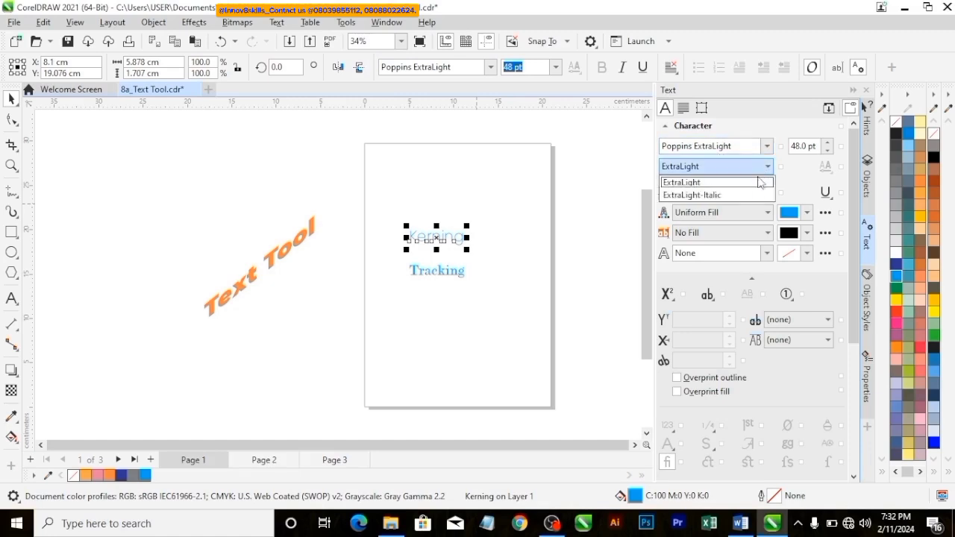
pyautogui.click(760, 195)
pyautogui.click(768, 146)
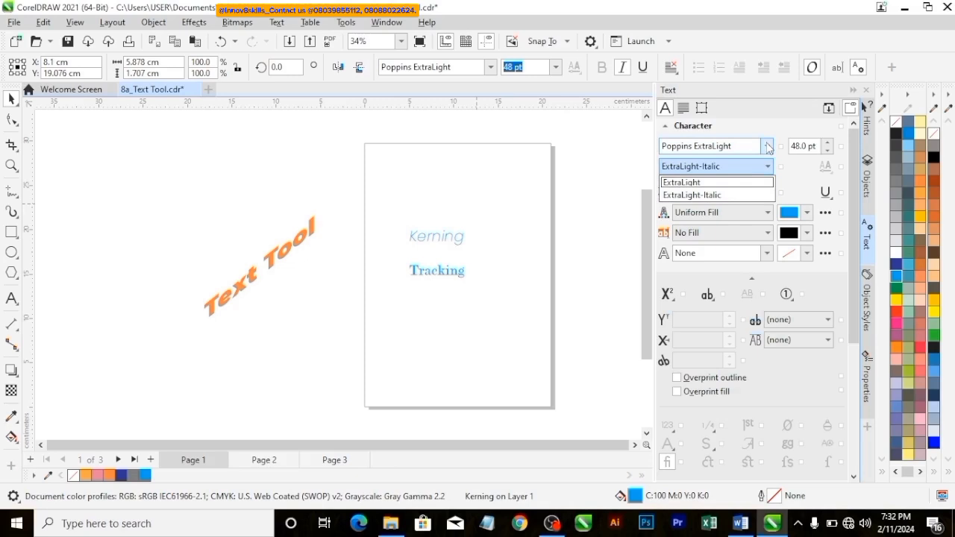
pyautogui.click(768, 146)
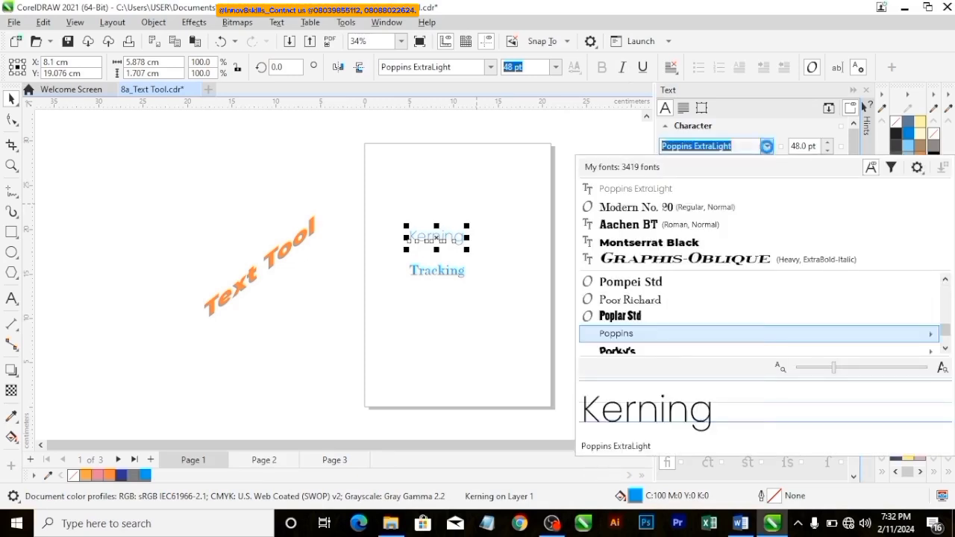
pyautogui.click(767, 147)
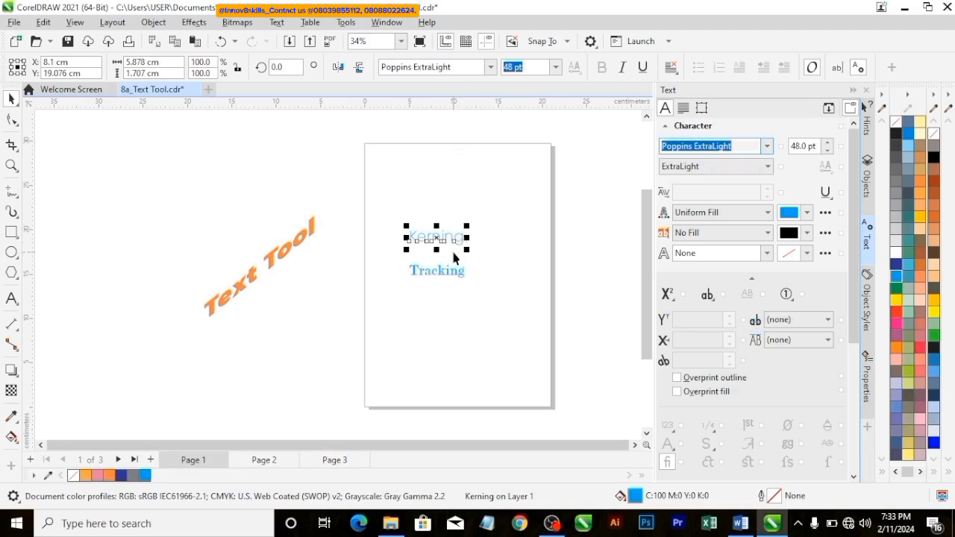
# Step: Undo the recent font changes to restore Montserrat Black on both "Kerning" and "Tracking"
pyautogui.click(558, 220)
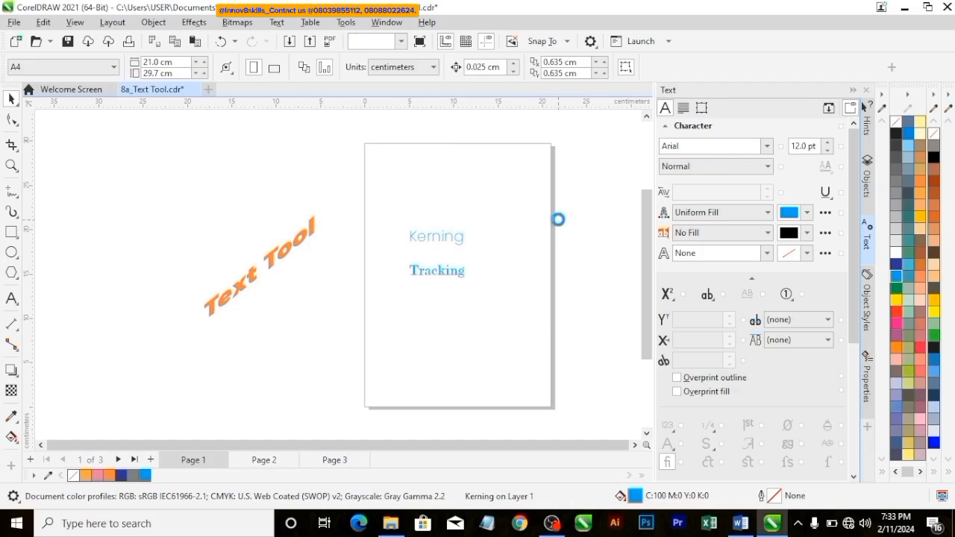
pyautogui.hotkey('ctrl', 'z')
pyautogui.hotkey('ctrl', 'z')
pyautogui.click(571, 222)
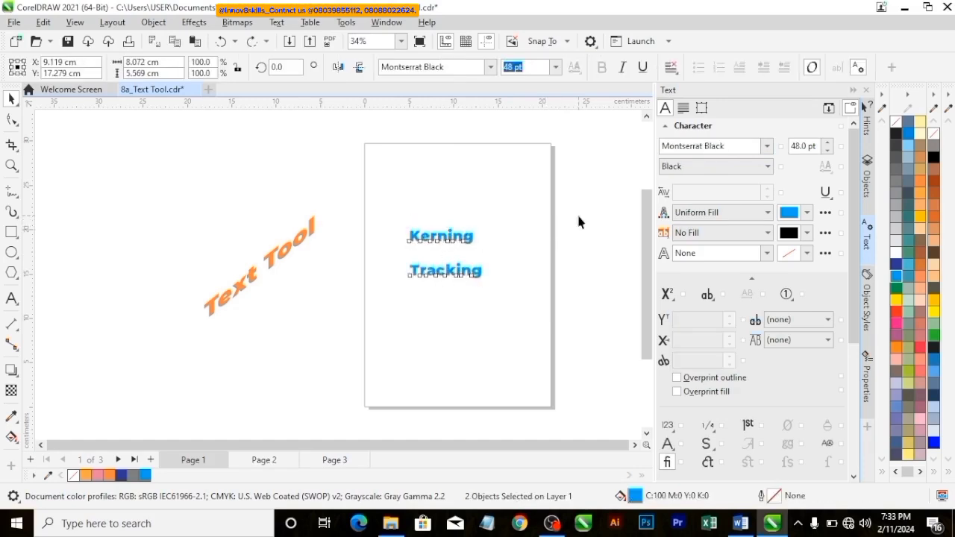
# Step: Insert a space between the "K" and the "e" of the "Kerning" text
pyautogui.click(447, 243)
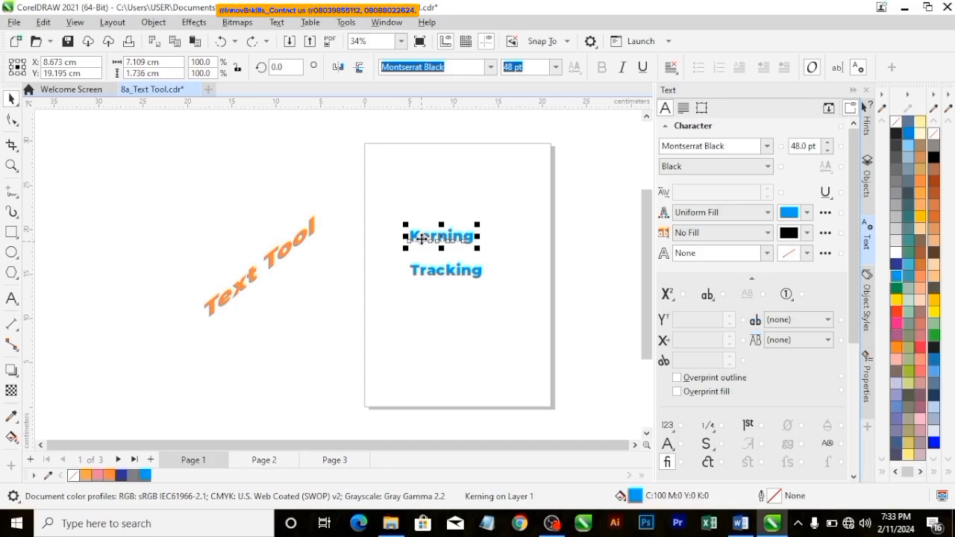
pyautogui.doubleClick(421, 237)
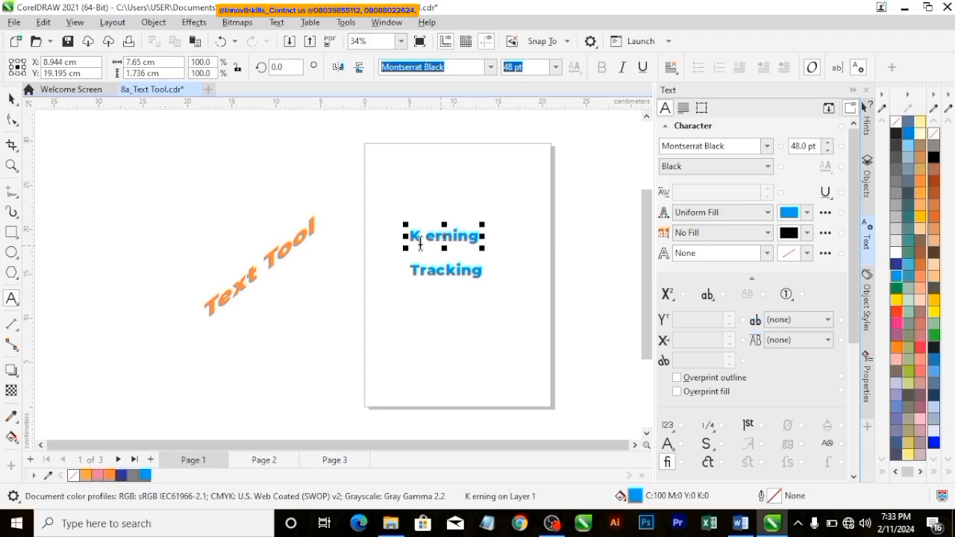
pyautogui.click(11, 100)
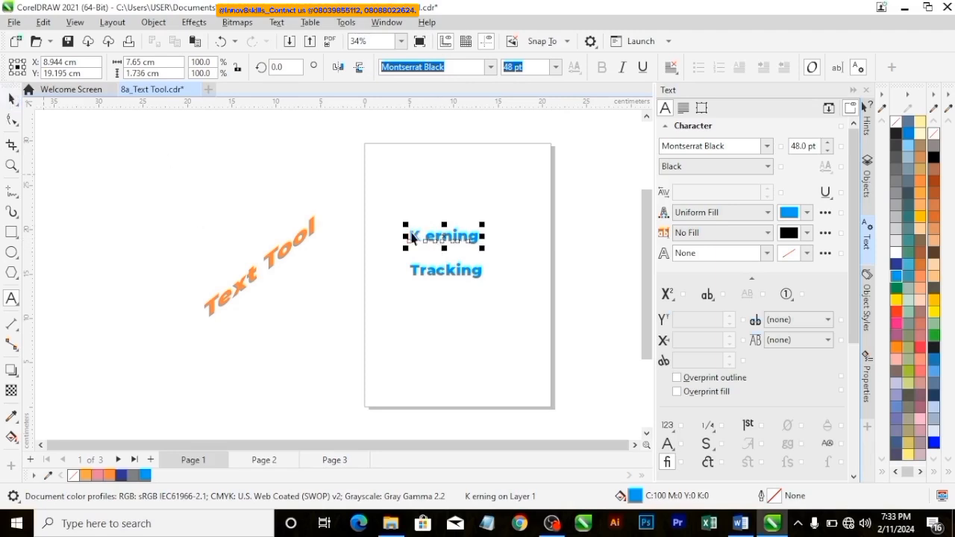
# Step: Increase the letter spacing of the characters "Trackin" in the "Tracking" text to 185 %
pyautogui.click(449, 276)
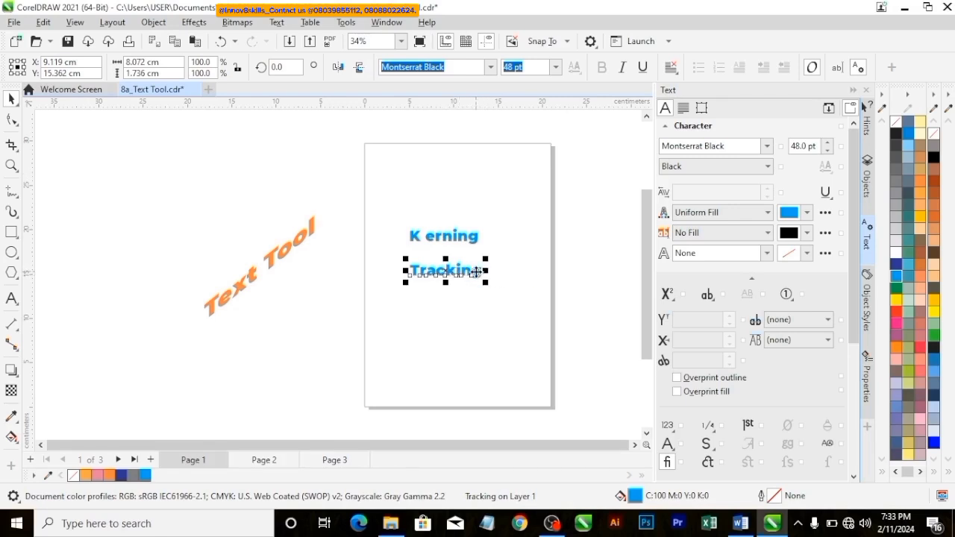
pyautogui.doubleClick(471, 272)
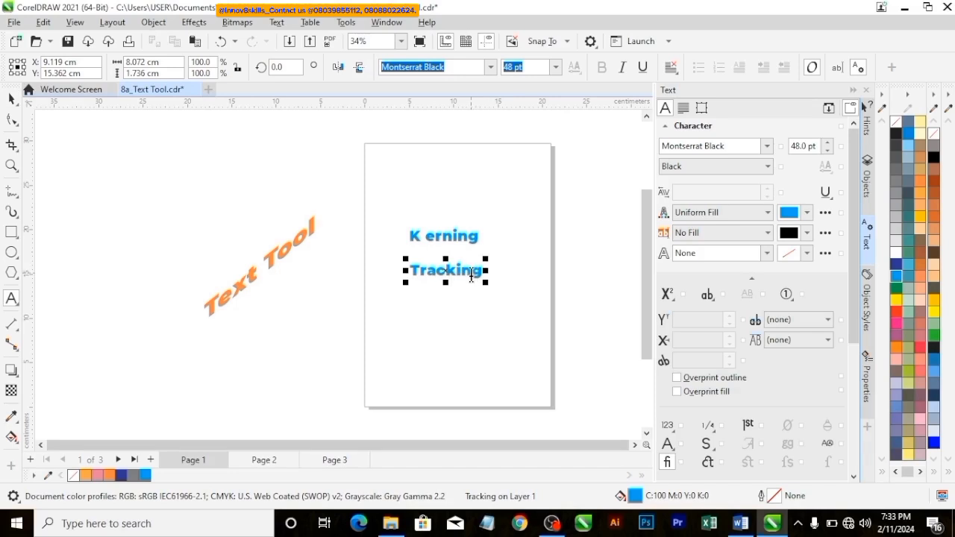
pyautogui.moveTo(472, 271); pyautogui.dragTo(404, 273)
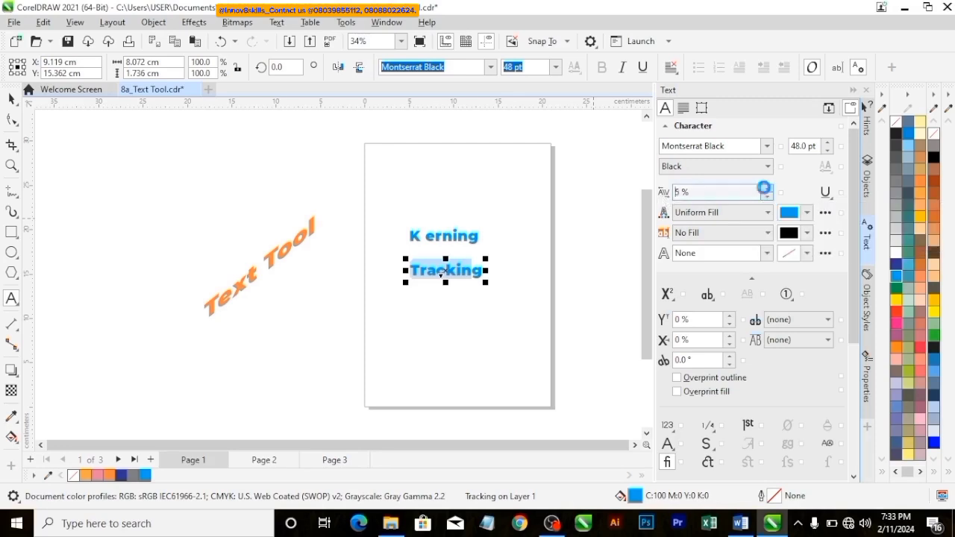
pyautogui.click(765, 188)
pyautogui.click(765, 188)
pyautogui.click(765, 188)
pyautogui.click(765, 188)
pyautogui.click(765, 189)
pyautogui.click(766, 188)
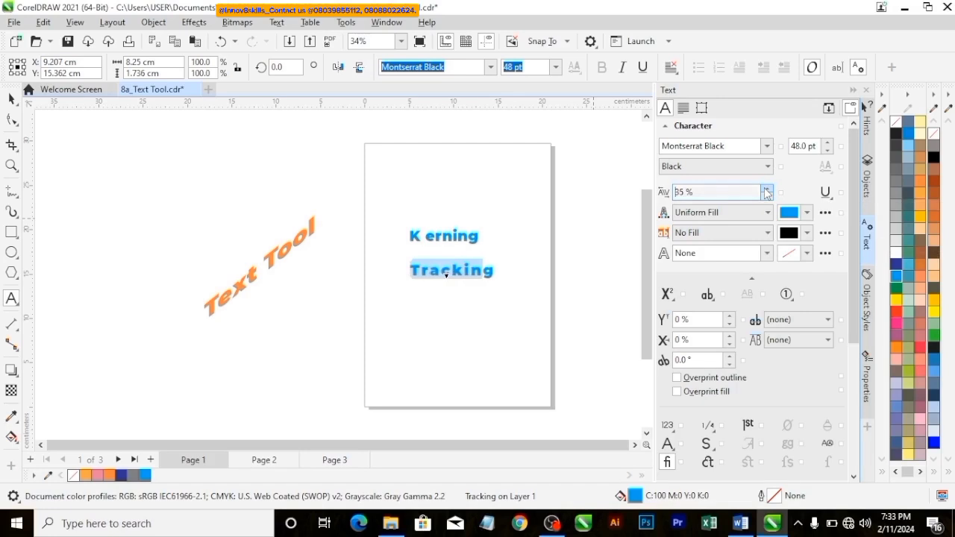
pyautogui.click(765, 188)
pyautogui.click(765, 188)
pyautogui.click(766, 189)
pyautogui.click(766, 189)
pyautogui.click(766, 189)
pyautogui.click(766, 189)
pyautogui.click(767, 189)
pyautogui.click(767, 189)
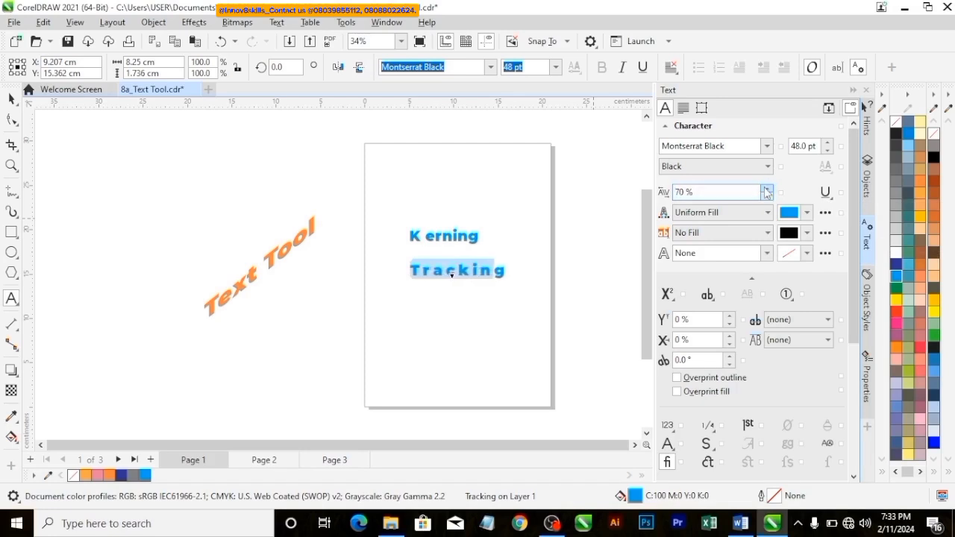
pyautogui.click(767, 188)
pyautogui.click(766, 189)
pyautogui.click(767, 189)
pyautogui.click(767, 189)
pyautogui.click(767, 189)
pyautogui.click(766, 189)
pyautogui.click(767, 188)
pyautogui.click(767, 189)
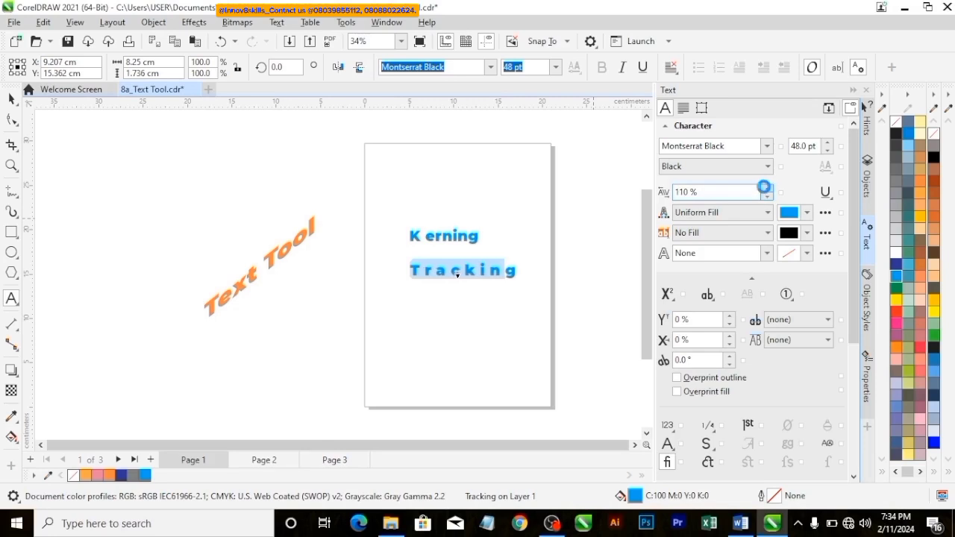
pyautogui.click(766, 189)
pyautogui.click(767, 189)
pyautogui.click(766, 189)
pyautogui.click(767, 188)
pyautogui.click(767, 188)
pyautogui.click(766, 189)
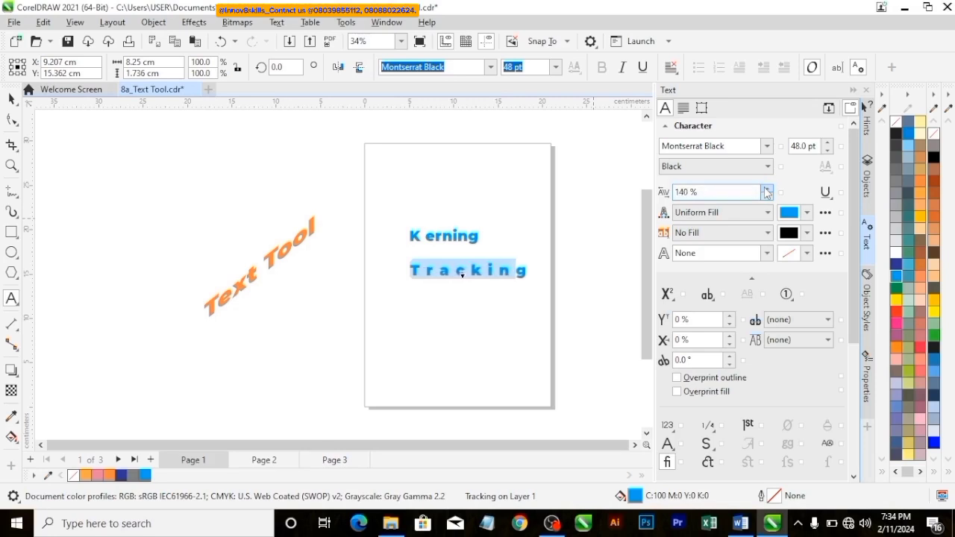
pyautogui.click(766, 189)
pyautogui.click(766, 189)
pyautogui.click(767, 189)
pyautogui.click(766, 189)
pyautogui.click(766, 189)
pyautogui.click(766, 189)
pyautogui.click(766, 189)
pyautogui.click(766, 189)
pyautogui.click(767, 189)
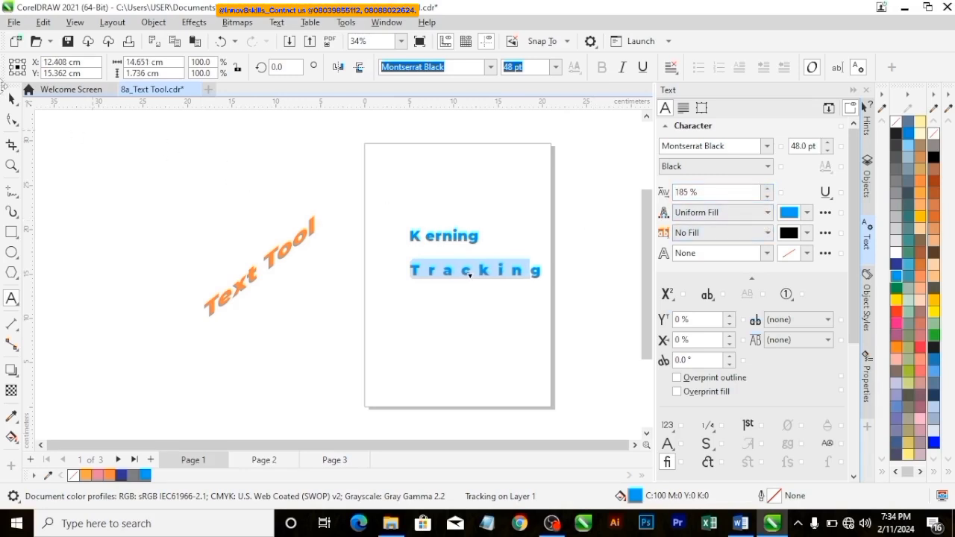
# Step: Tighten the letter spacing across the whole "Tracking" text interactively with the Shape tool and leave nothing selected
pyautogui.click(12, 98)
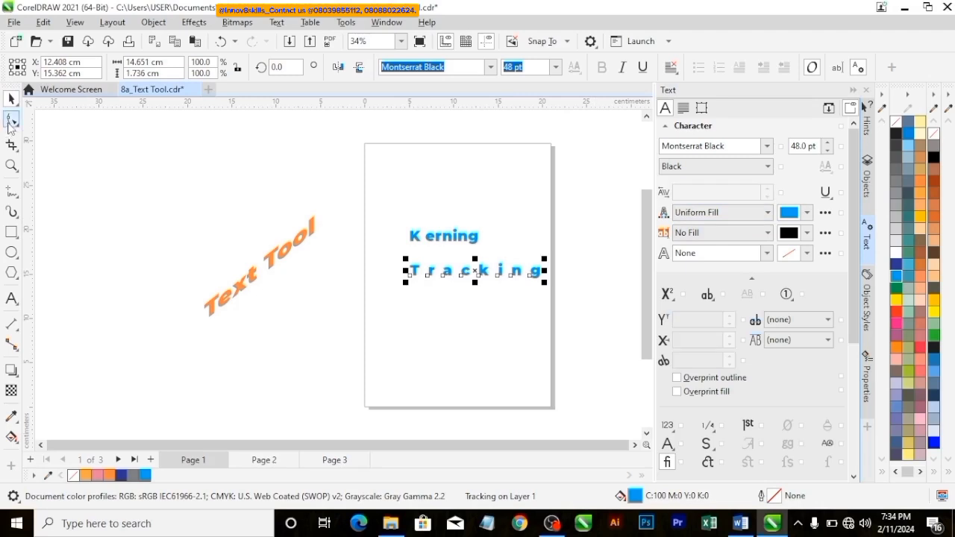
pyautogui.click(12, 120)
pyautogui.moveTo(546, 284); pyautogui.dragTo(509, 277)
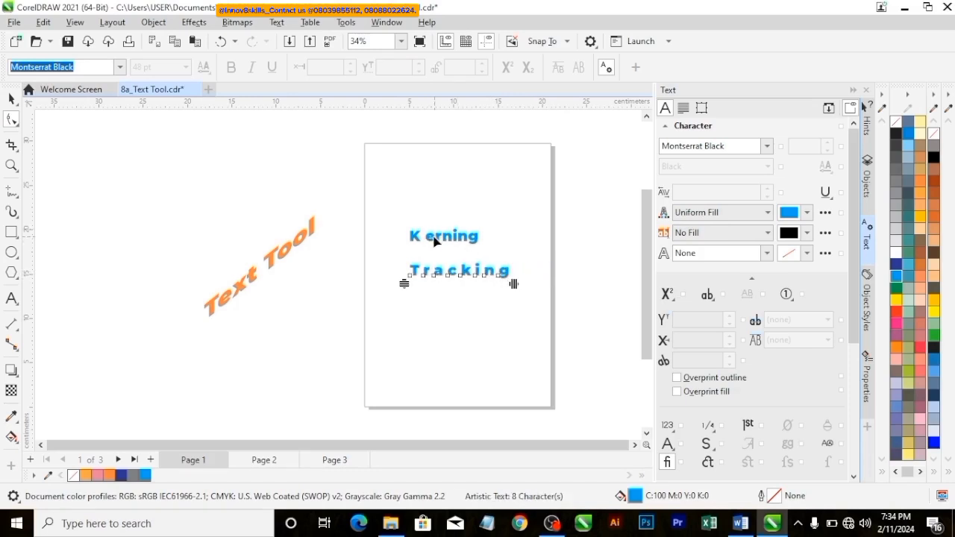
pyautogui.click(447, 242)
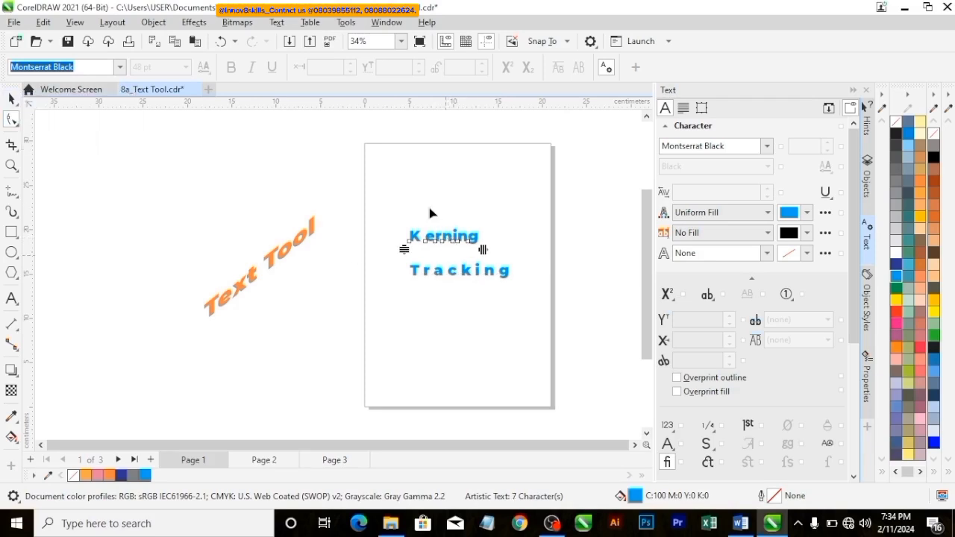
pyautogui.click(12, 98)
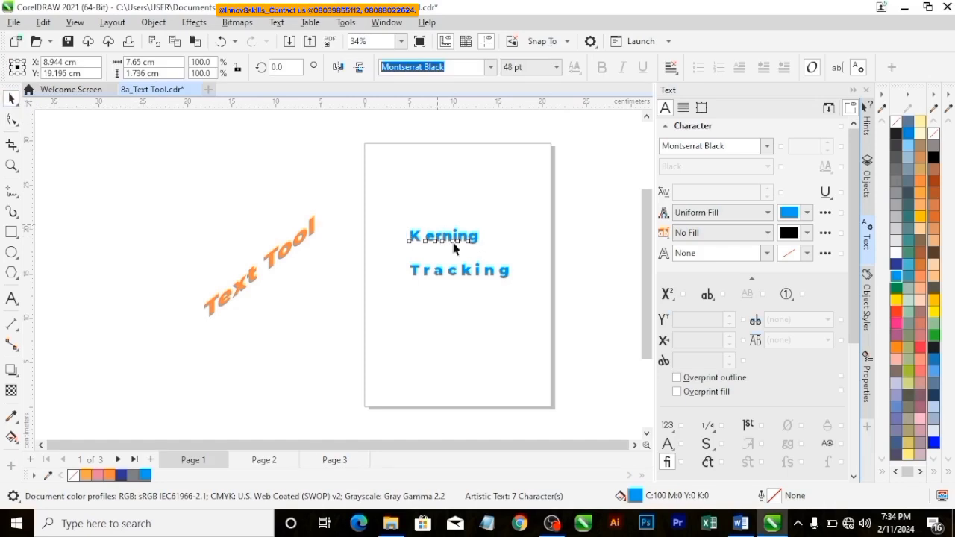
pyautogui.click(526, 306)
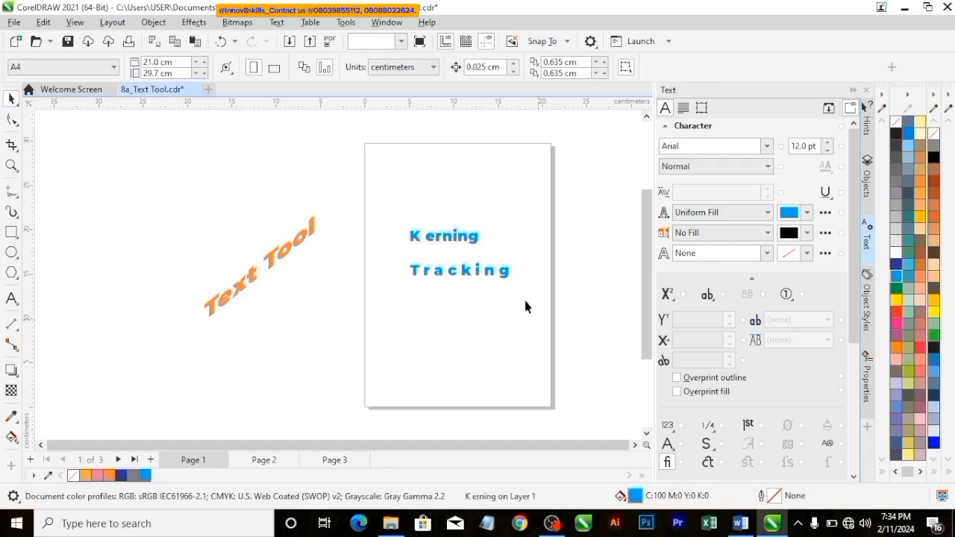
# Step: Apply a 4.0 pt outline to the "K erning" text
pyautogui.click(463, 236)
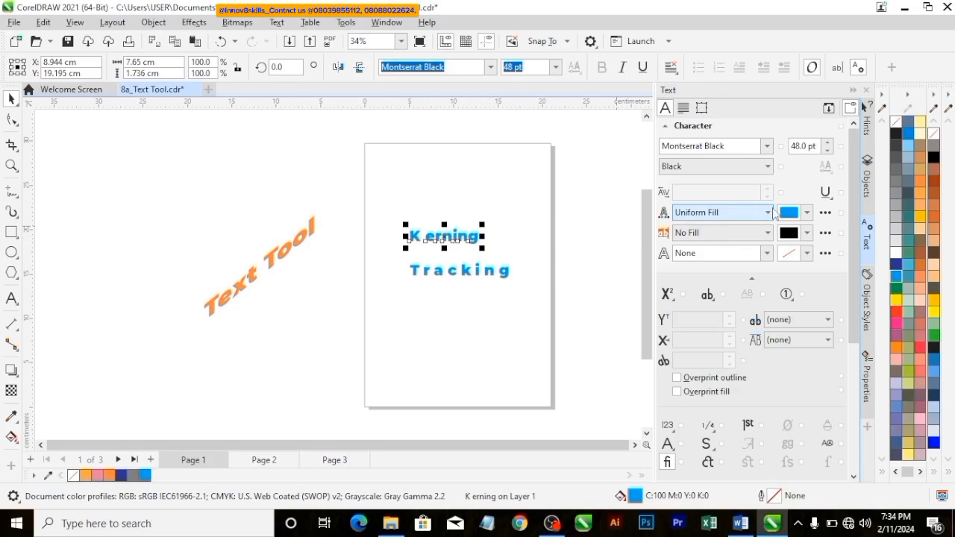
pyautogui.click(767, 254)
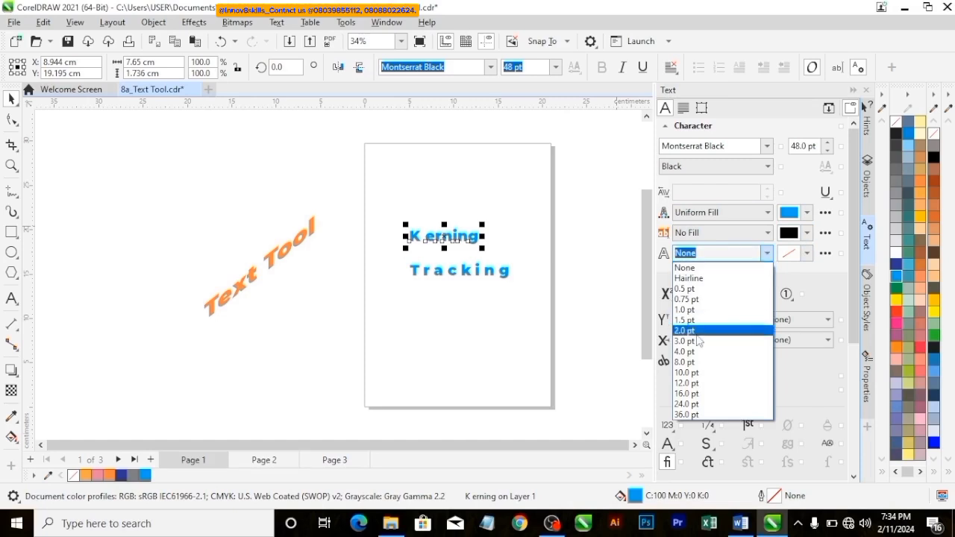
pyautogui.click(697, 346)
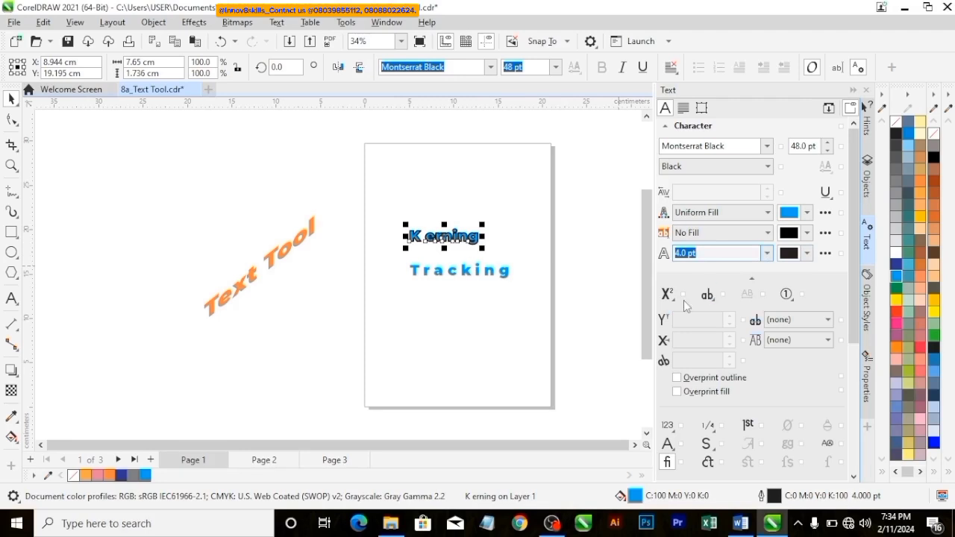
# Step: Format the final letter "g" of the "K erning" text as Superscript (auto)
pyautogui.doubleClick(465, 240)
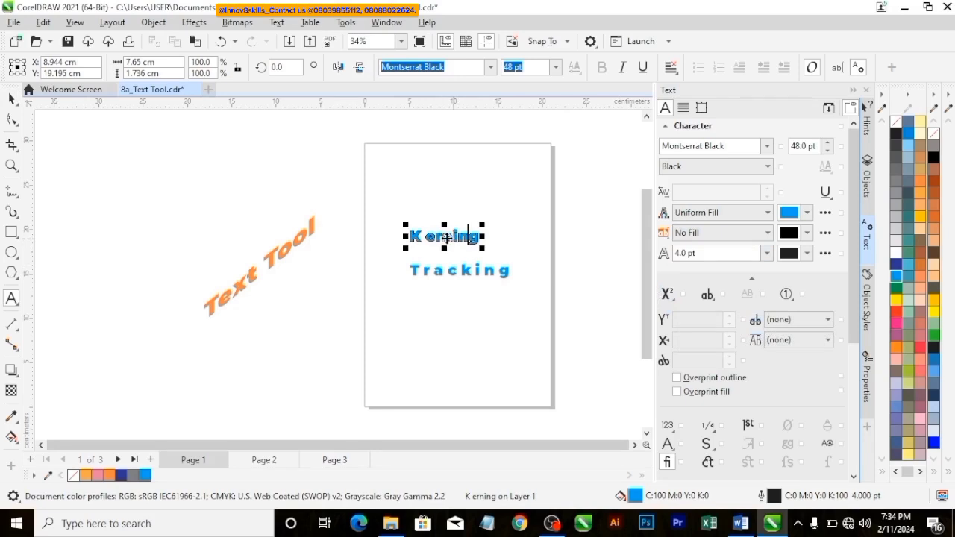
pyautogui.moveTo(472, 239); pyautogui.dragTo(496, 239)
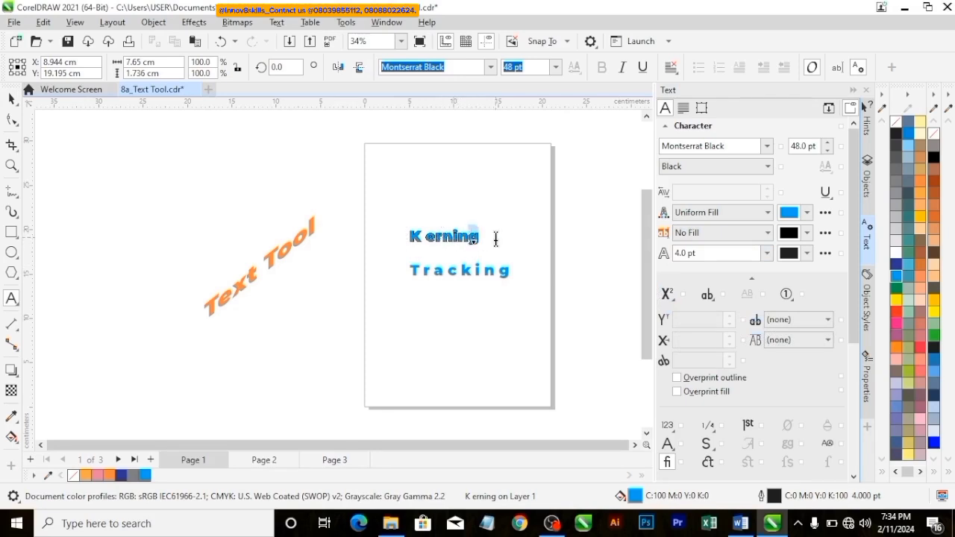
pyautogui.click(668, 295)
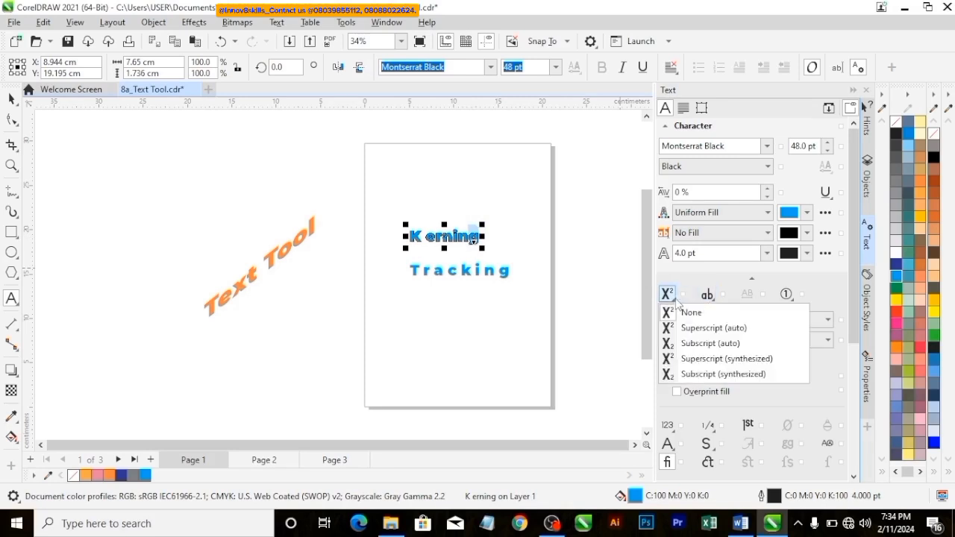
pyautogui.click(702, 329)
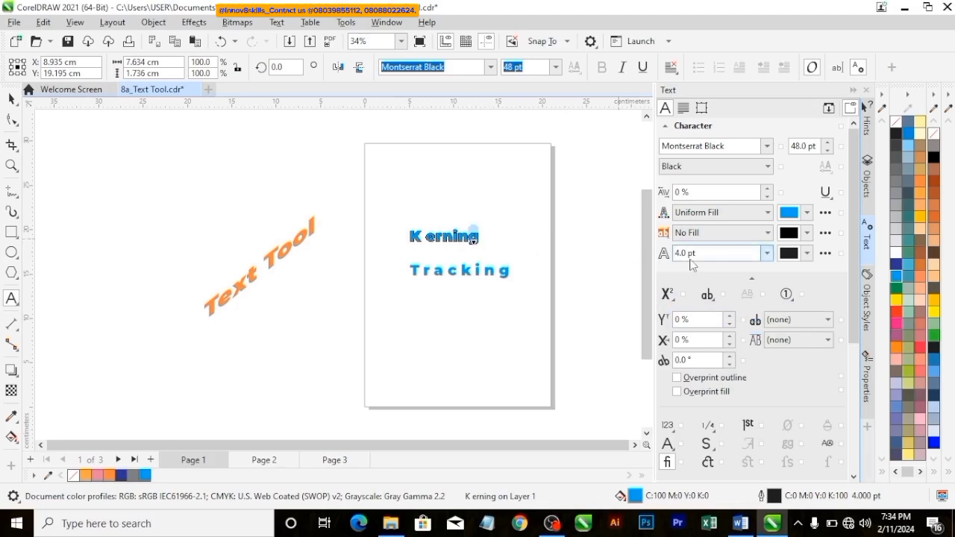
# Step: Format the final letter "g" of the "K erning" text as Superscript (synthesized)
pyautogui.click(670, 297)
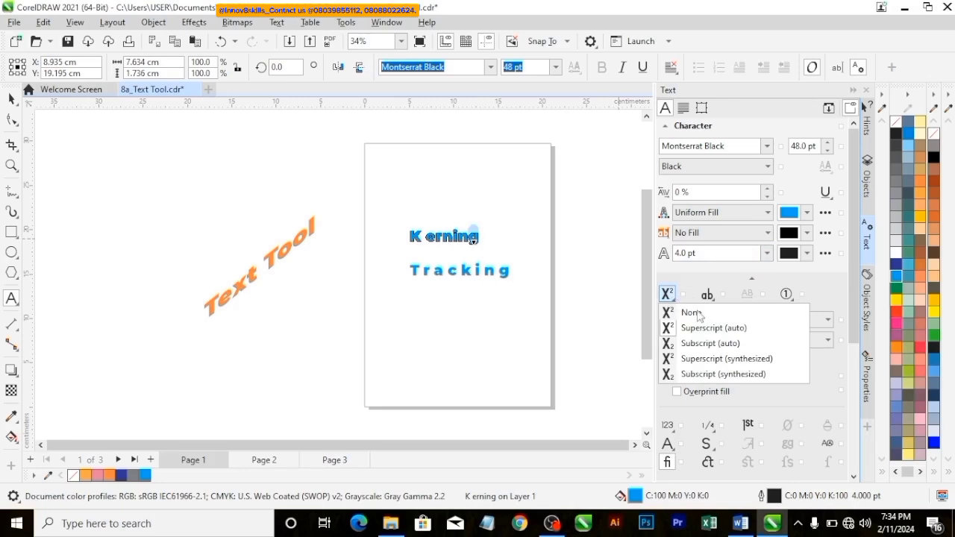
pyautogui.click(705, 358)
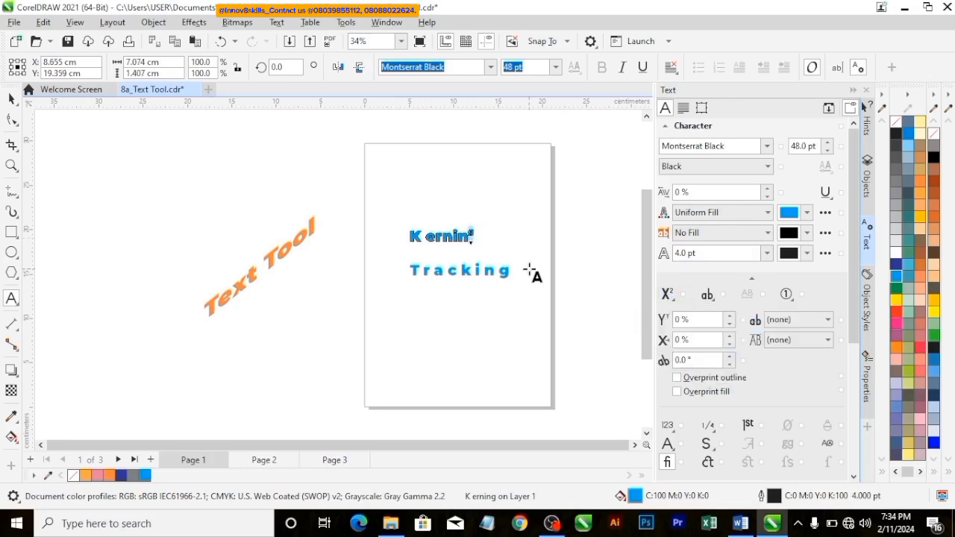
pyautogui.scroll(2, 475, 242)
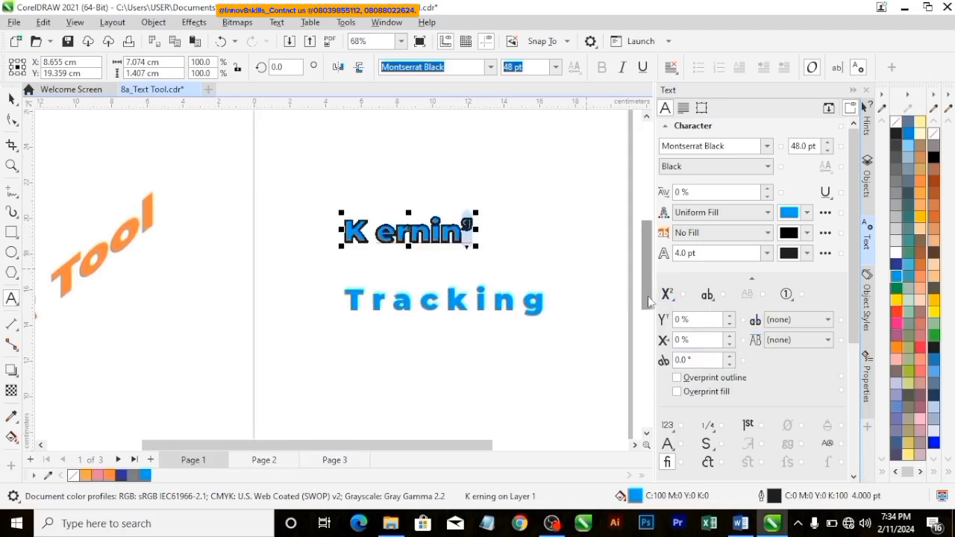
# Step: Switch the final "g" of the "K erning" text to Subscript (auto), and finally set its character position to None
pyautogui.click(674, 301)
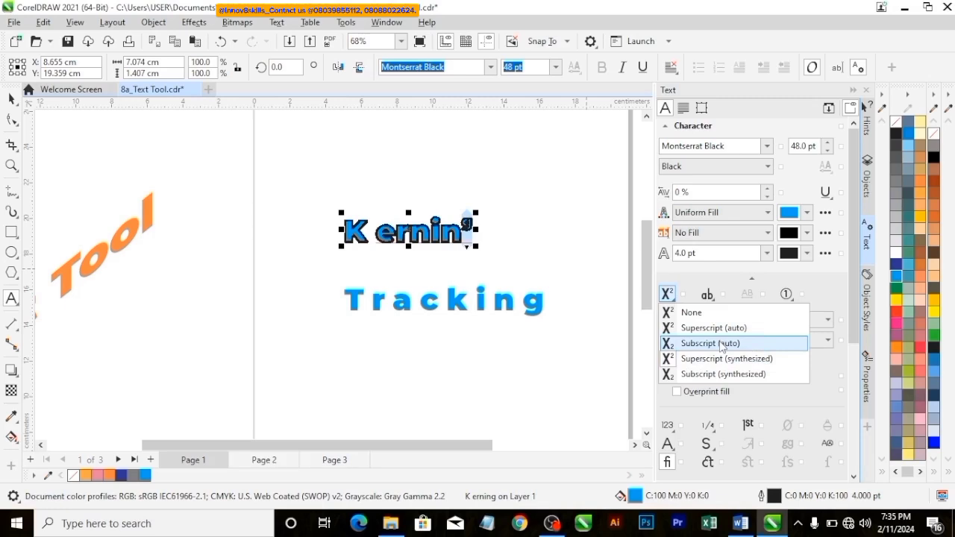
pyautogui.click(721, 344)
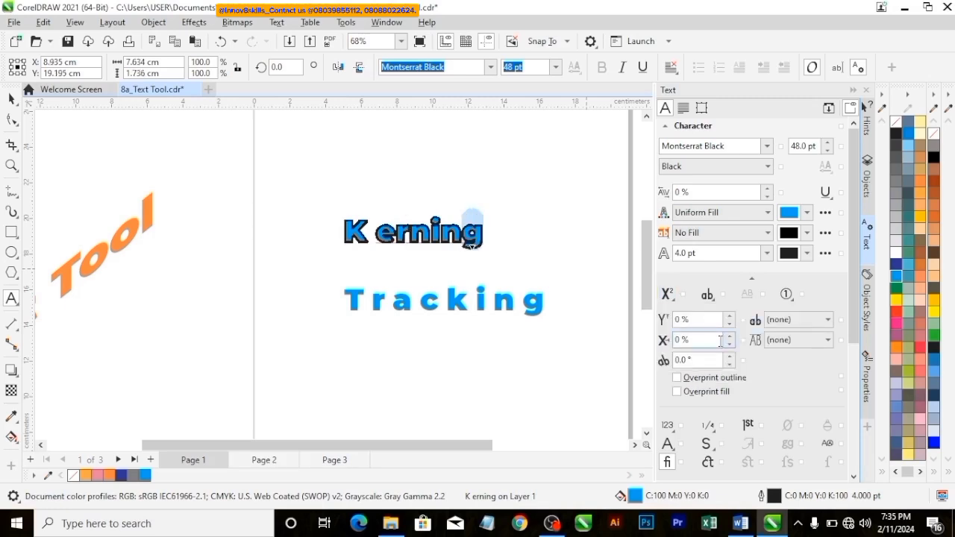
pyautogui.click(668, 295)
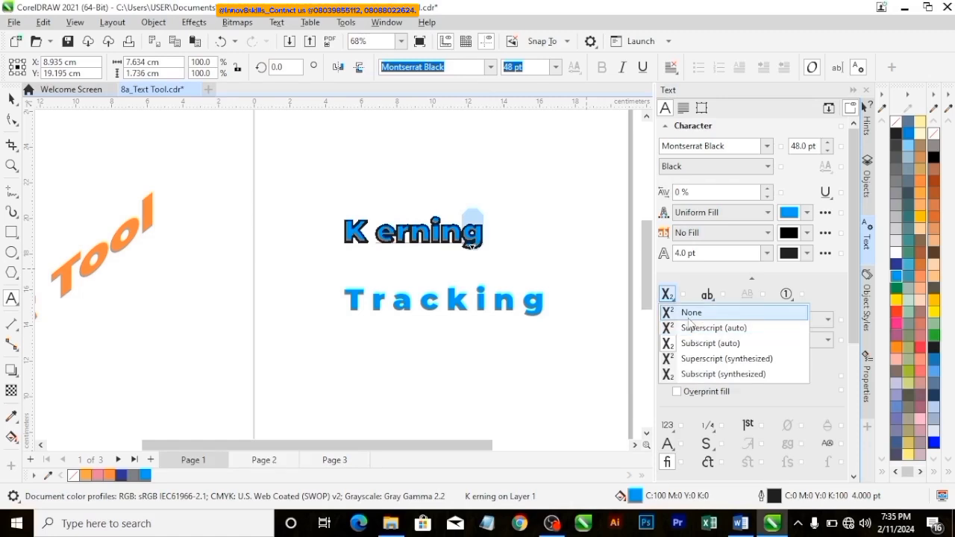
pyautogui.click(691, 313)
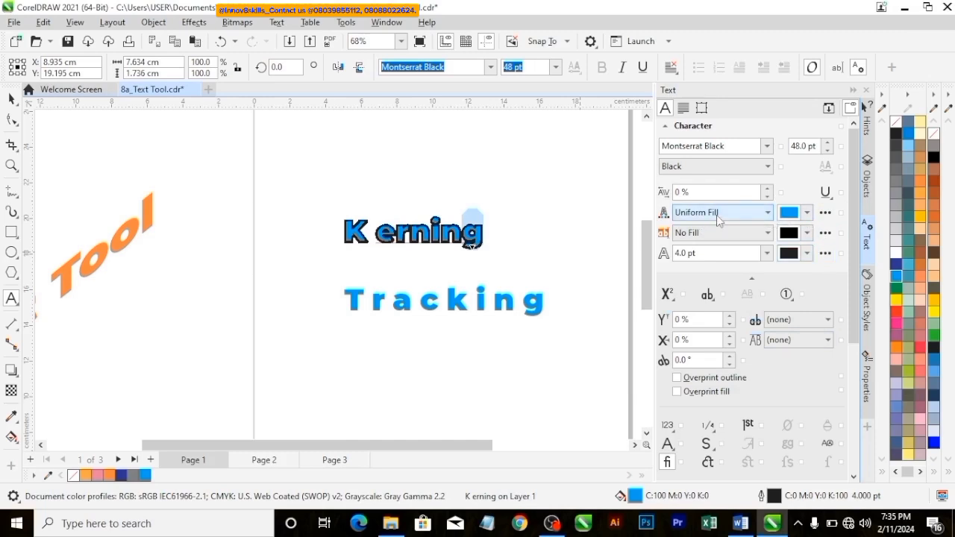
# Step: Examine the line styles in the Outline Pen settings and the numeral and fraction options for the final "g", without applying any
pyautogui.click(826, 255)
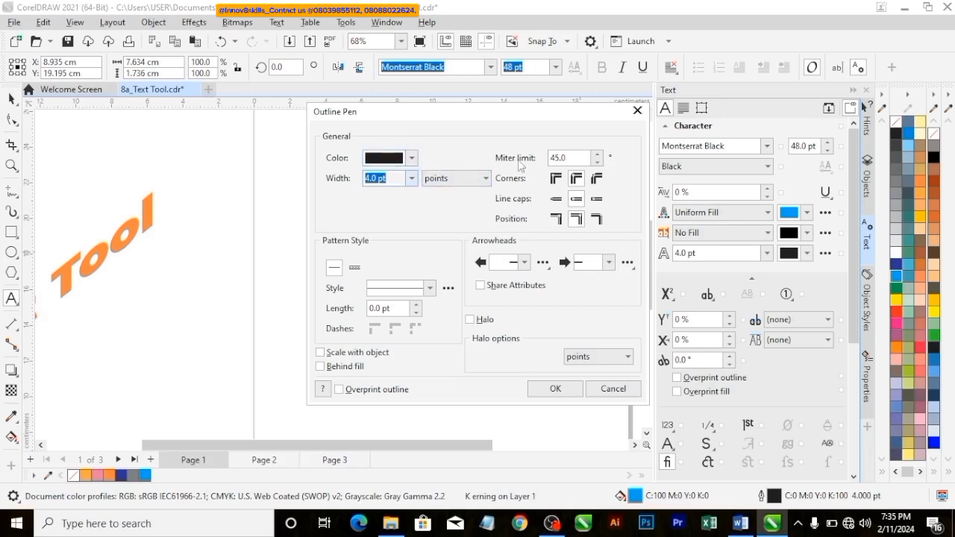
pyautogui.click(430, 288)
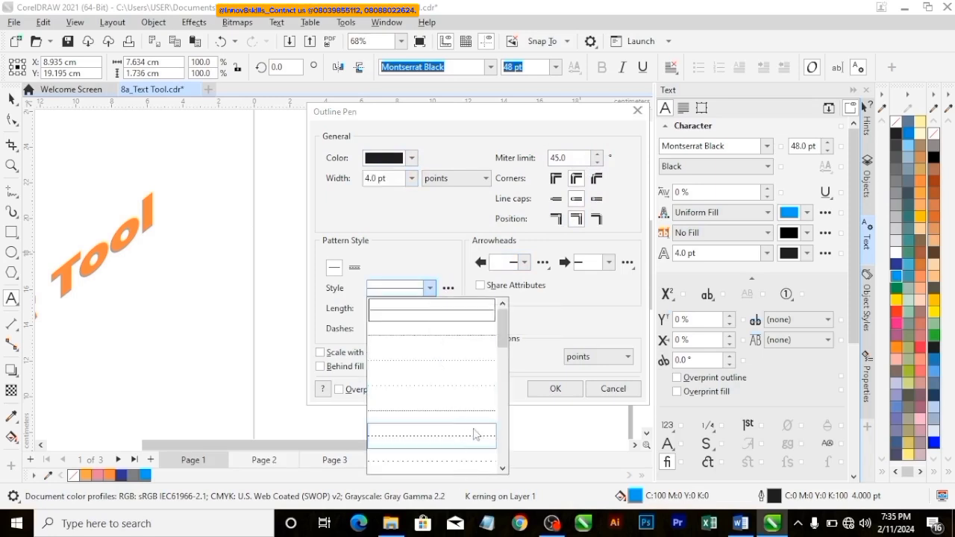
pyautogui.click(600, 389)
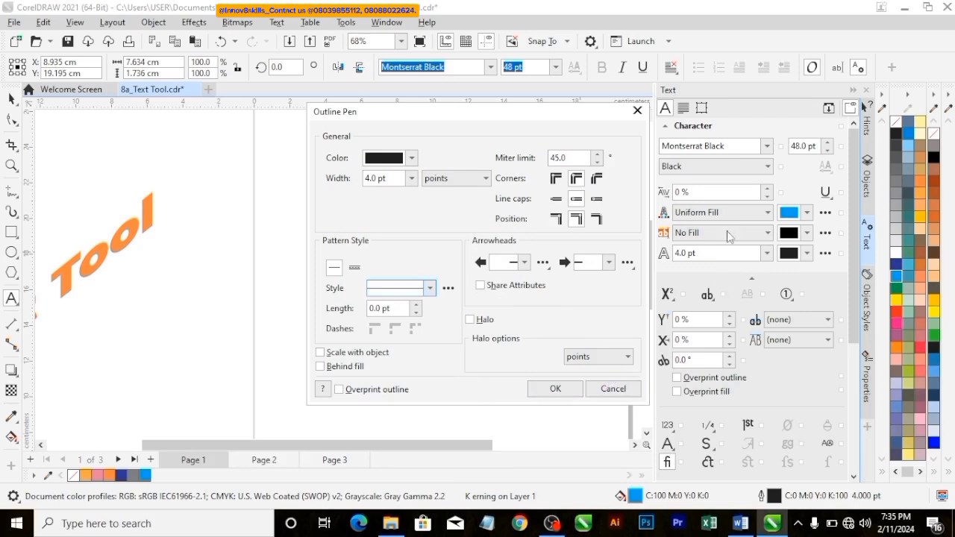
pyautogui.click(637, 111)
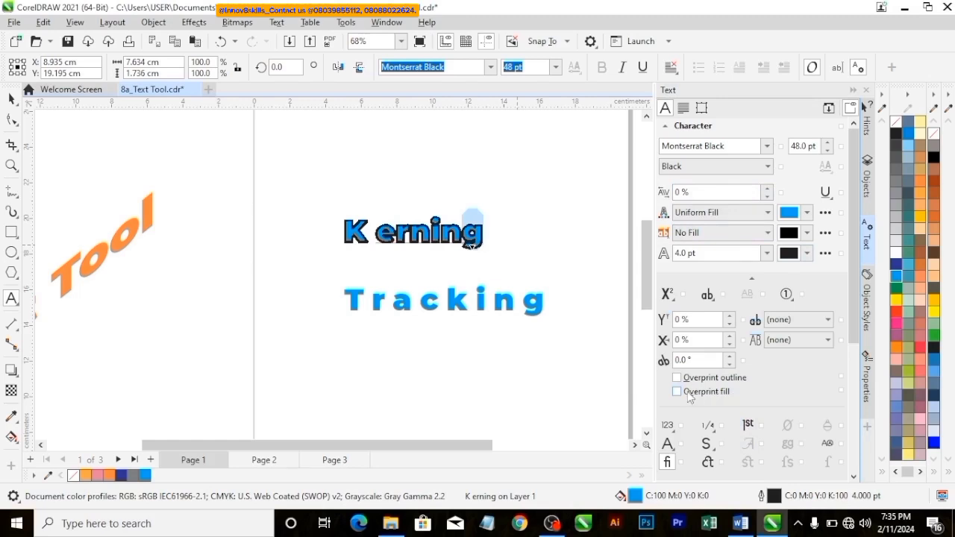
pyautogui.click(670, 429)
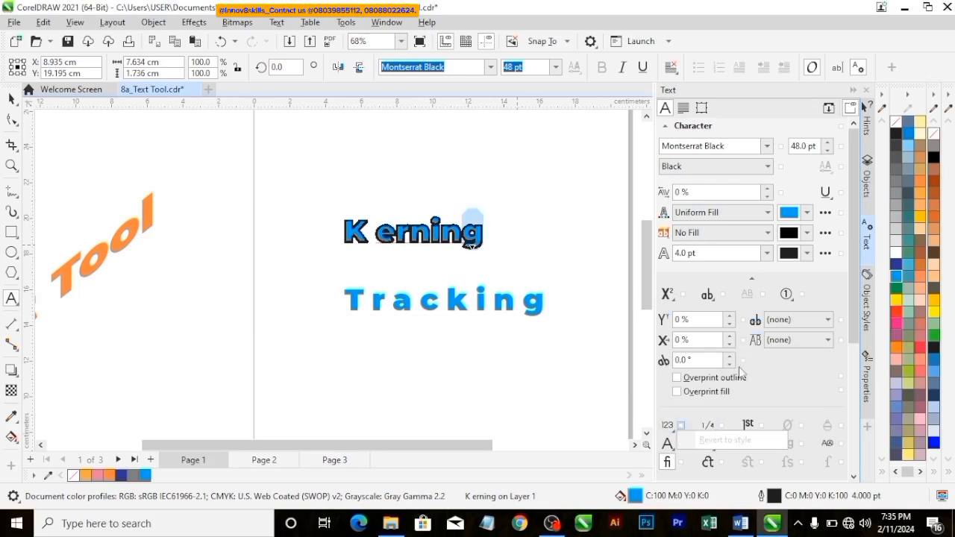
pyautogui.click(708, 425)
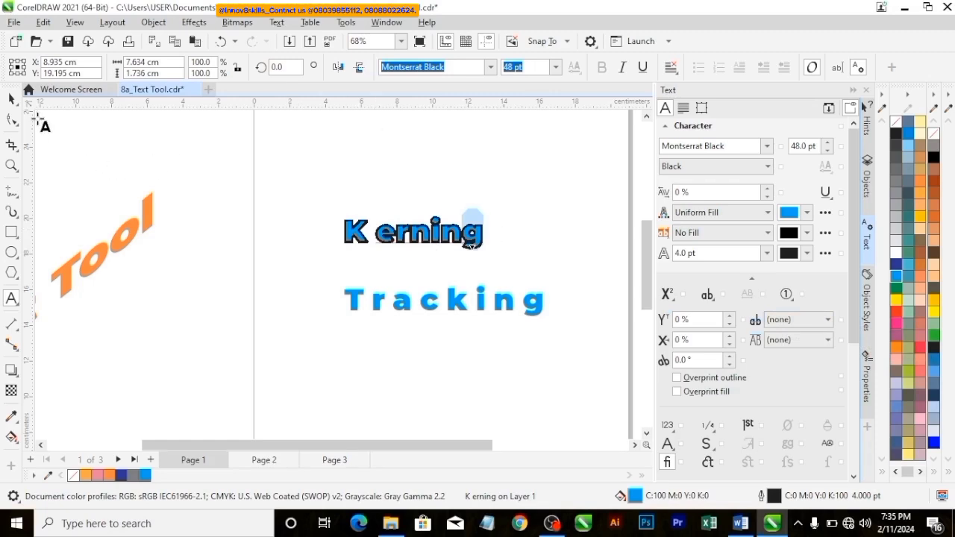
# Step: Deselect the "K erning" text and switch to Page 2
pyautogui.click(11, 99)
pyautogui.click(317, 136)
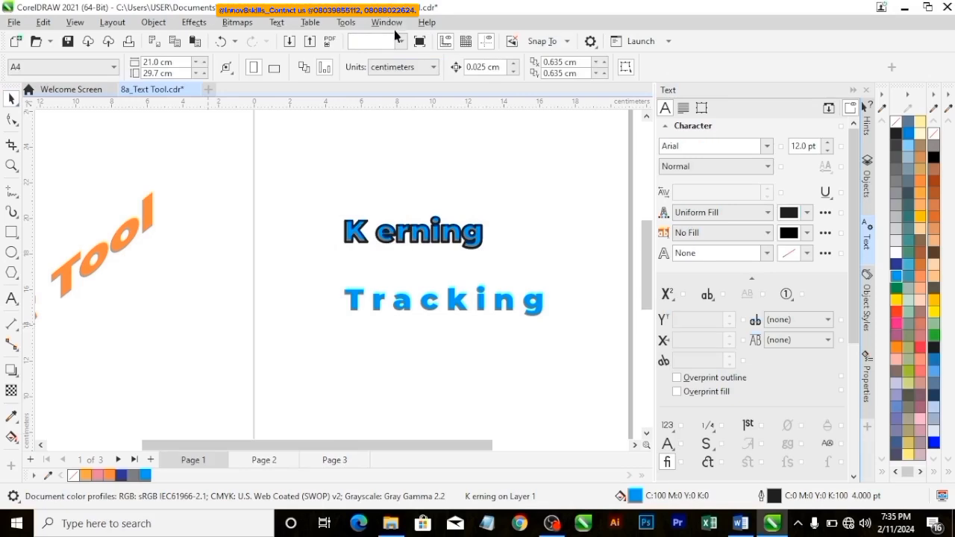
pyautogui.click(402, 41)
pyautogui.click(397, 66)
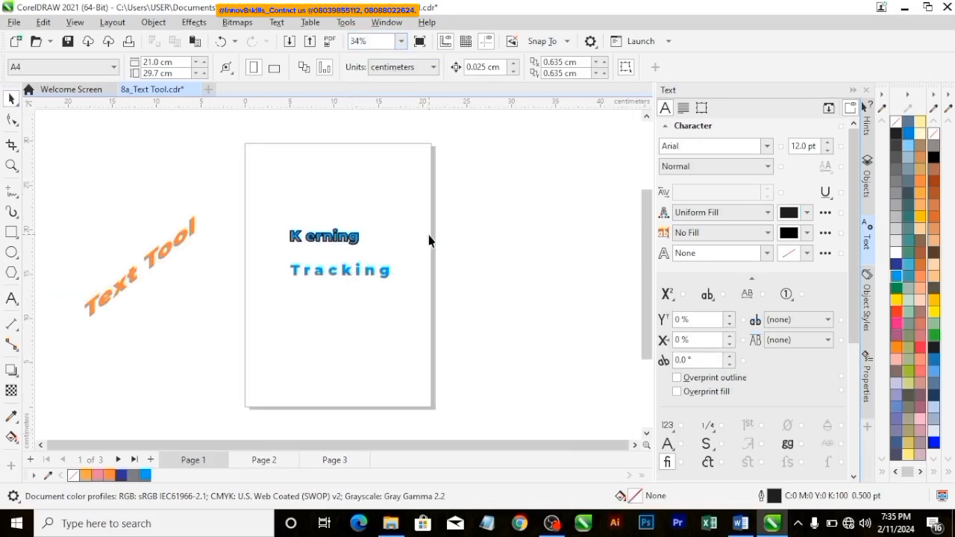
pyautogui.click(265, 459)
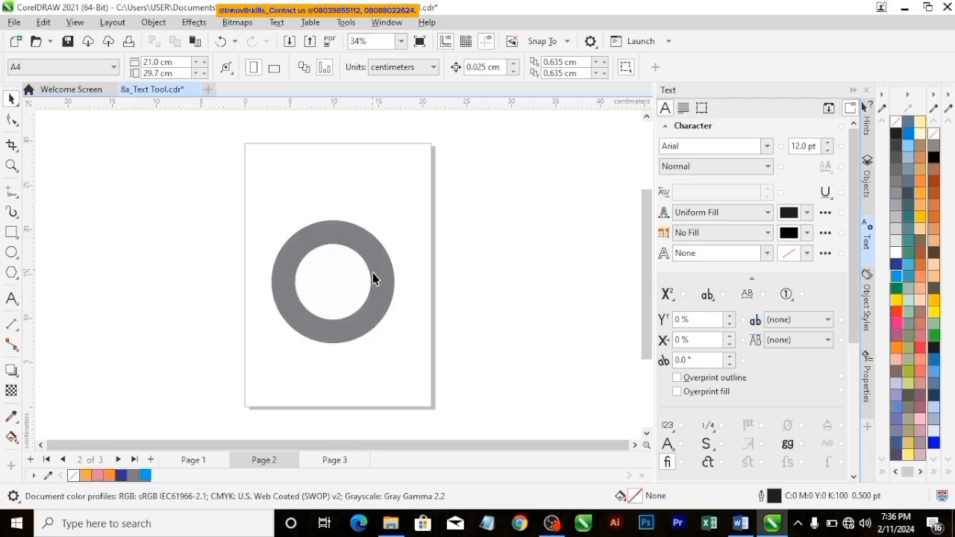
# Step: Create the artistic text "Design Academy" in the empty area left of the page
pyautogui.click(11, 299)
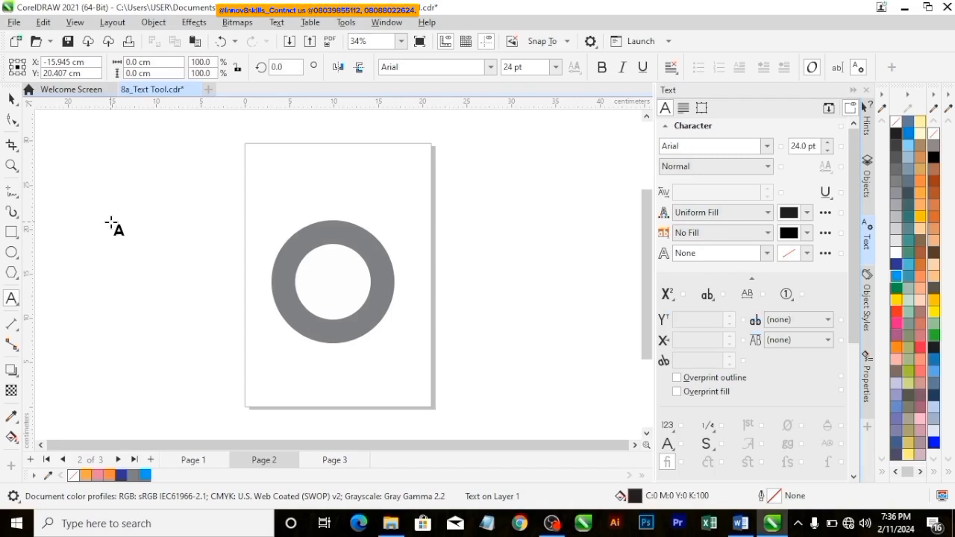
pyautogui.moveTo(106, 223); pyautogui.dragTo(110, 225)
pyautogui.hotkey('ctrl', 'a')
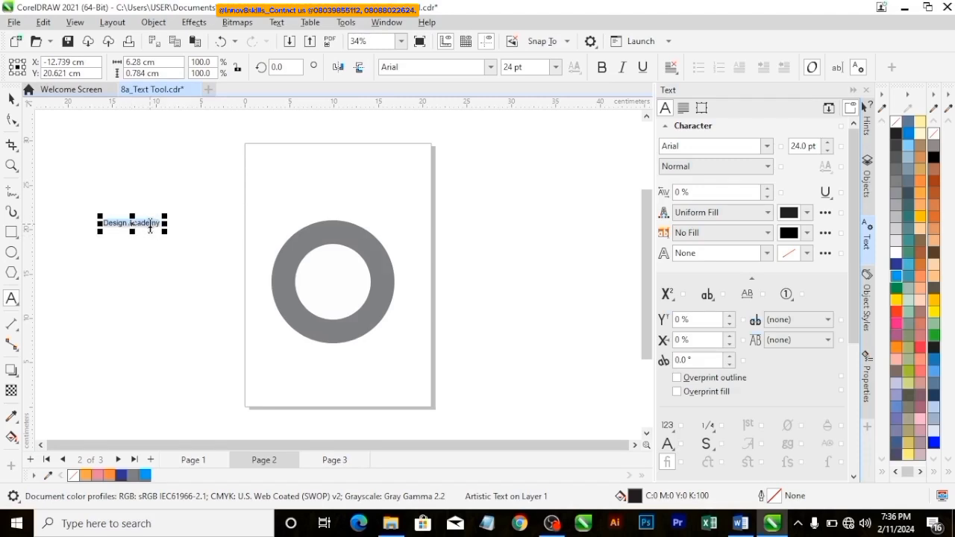
pyautogui.click(156, 227)
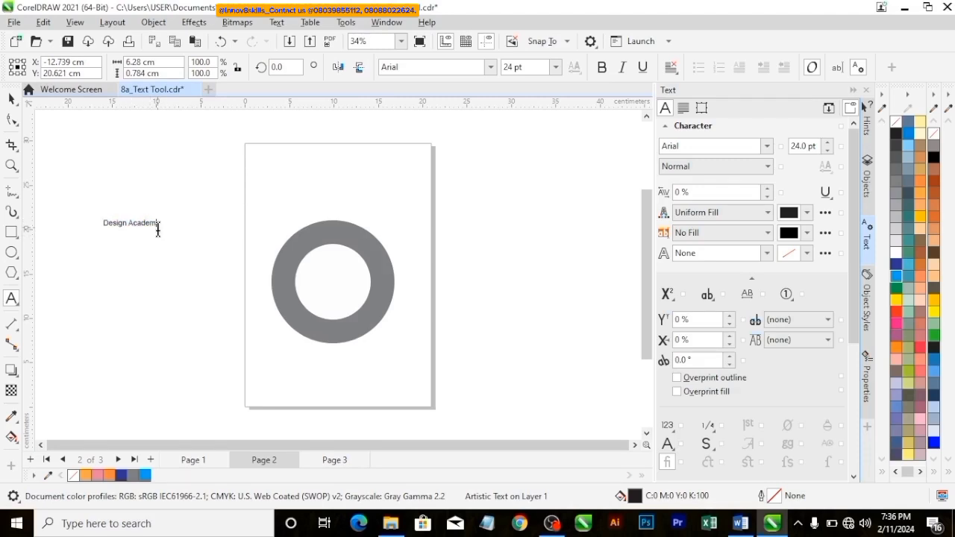
# Step: Try font sizes of 12 pt and 72 pt on the whole "Design Academy" text and settle on 36 pt
pyautogui.moveTo(159, 227); pyautogui.dragTo(79, 217)
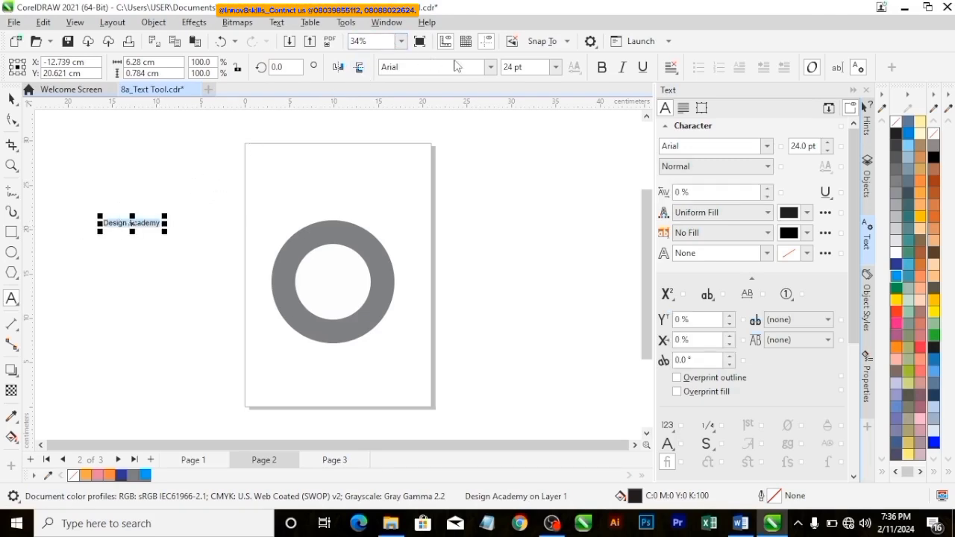
pyautogui.click(557, 67)
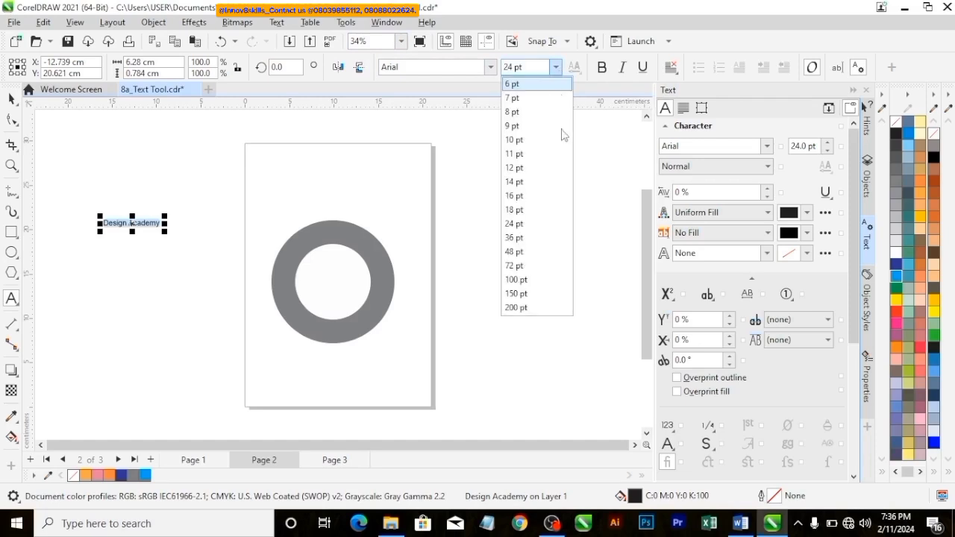
pyautogui.click(541, 225)
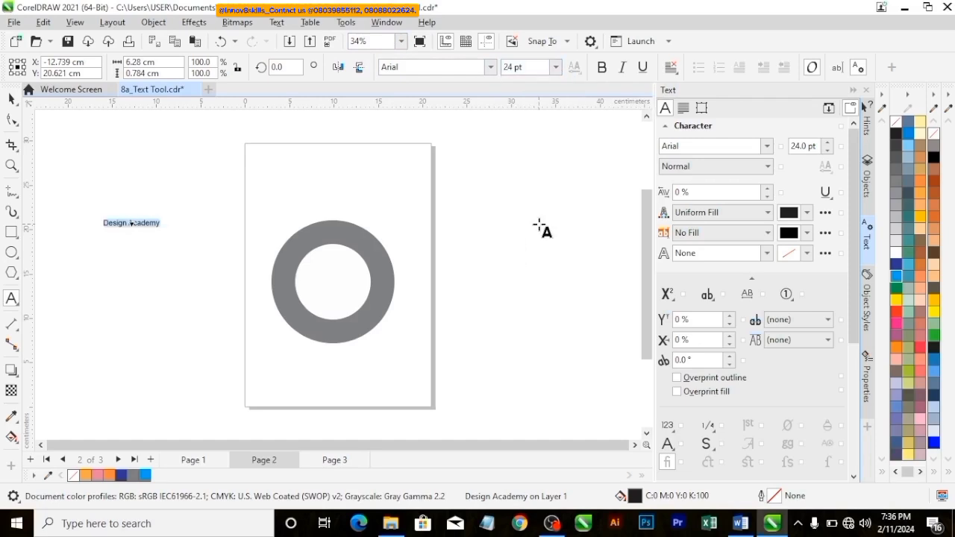
pyautogui.click(557, 70)
pyautogui.click(530, 171)
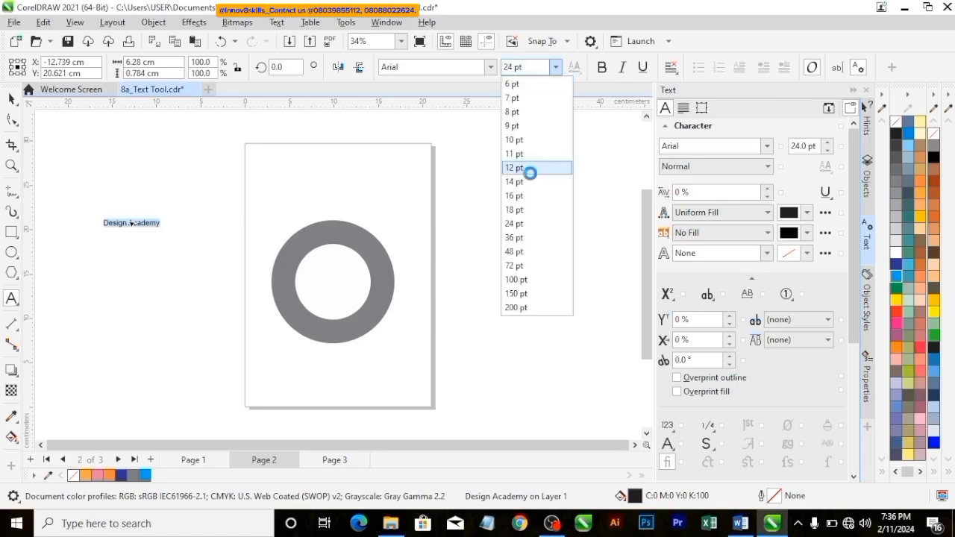
pyautogui.click(556, 67)
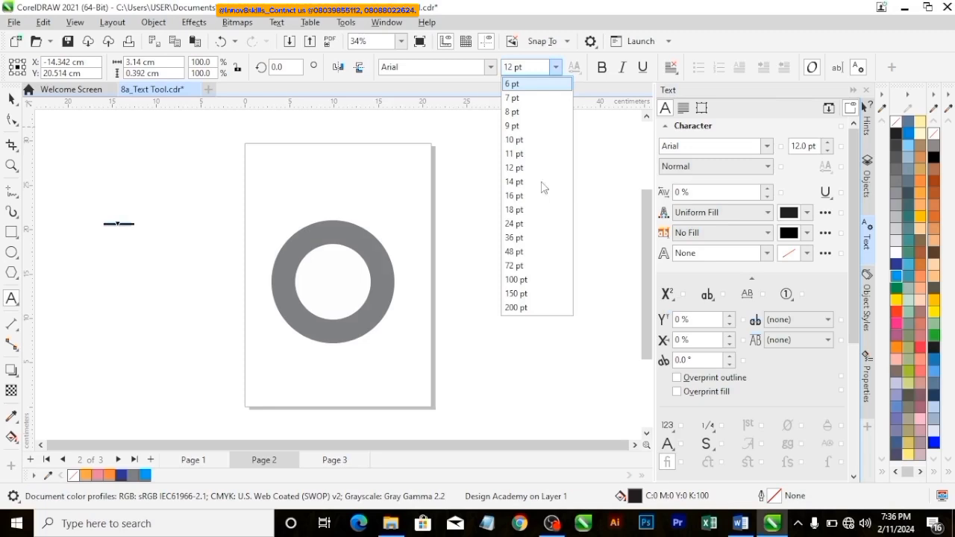
pyautogui.click(522, 258)
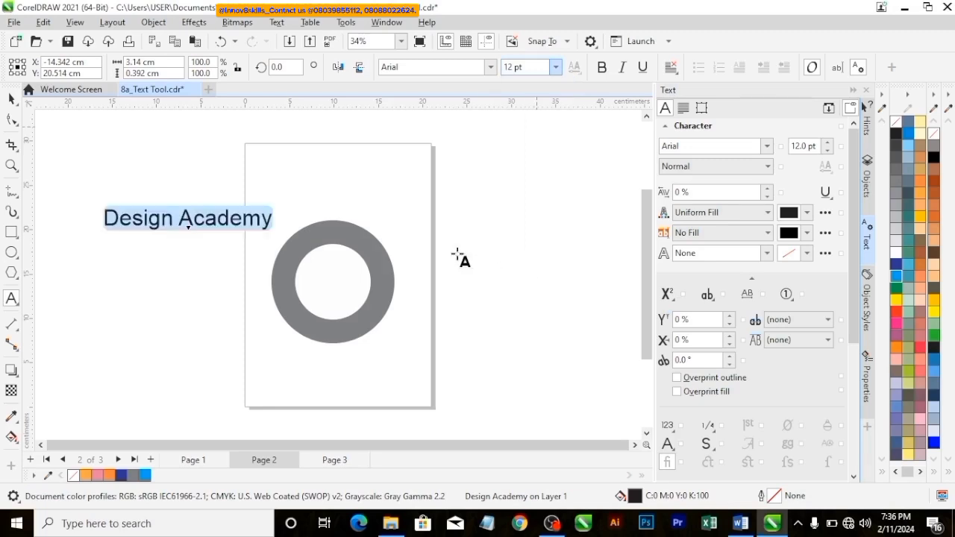
pyautogui.click(556, 67)
pyautogui.click(537, 239)
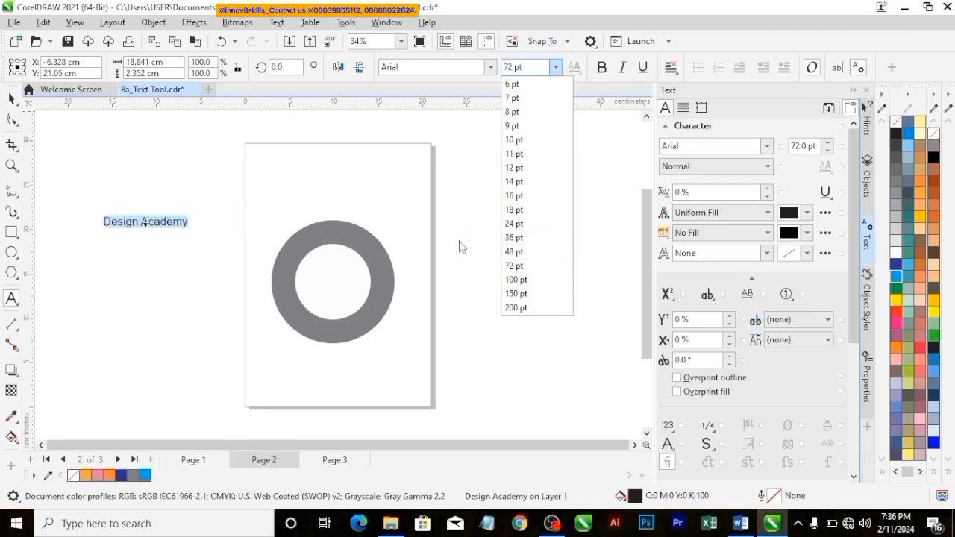
# Step: Change the case of the "Design Academy" text to UPPERCASE and leave text editing with the text object selected
pyautogui.click(273, 22)
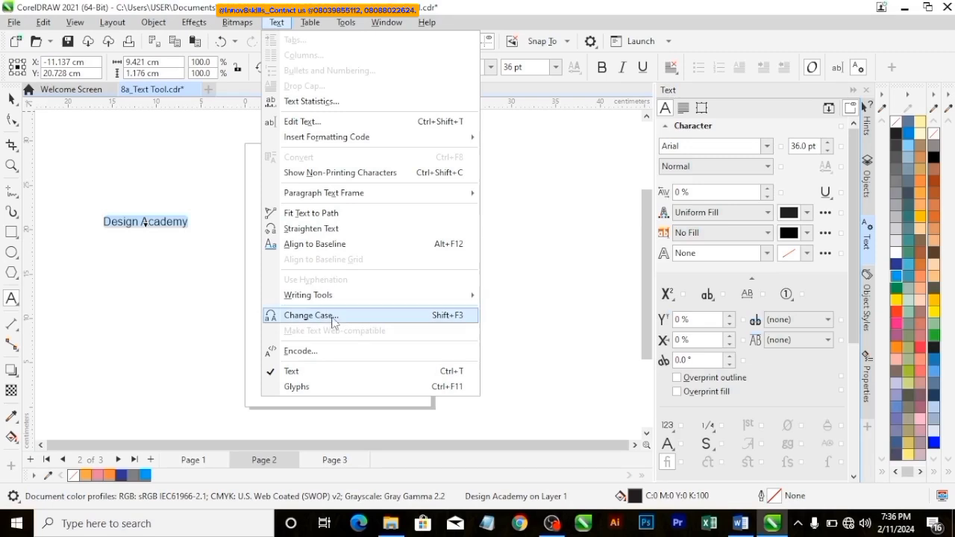
pyautogui.click(455, 316)
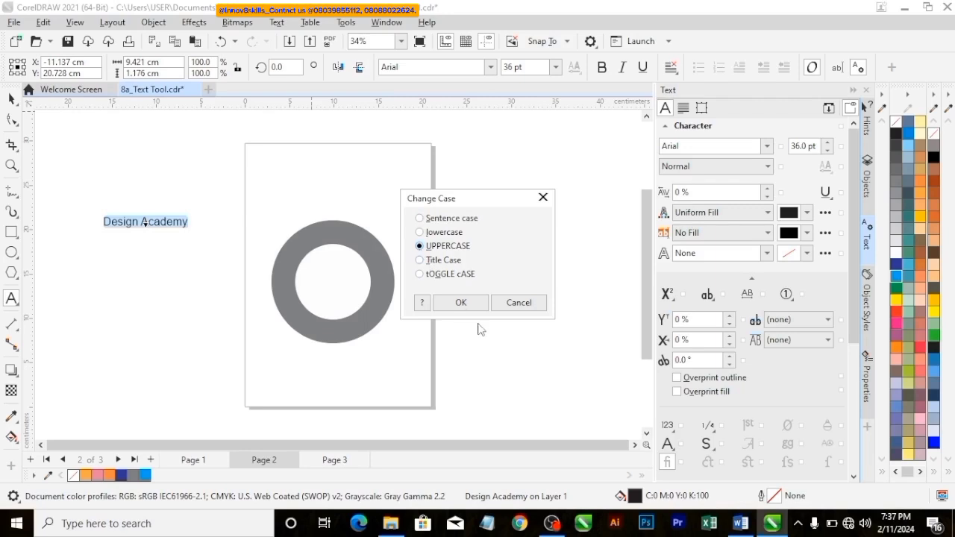
pyautogui.click(460, 303)
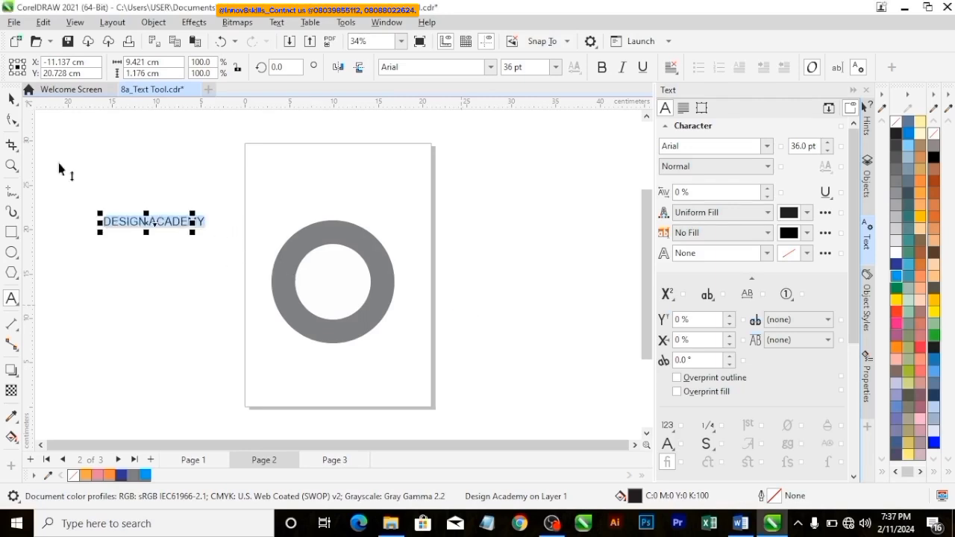
pyautogui.click(12, 99)
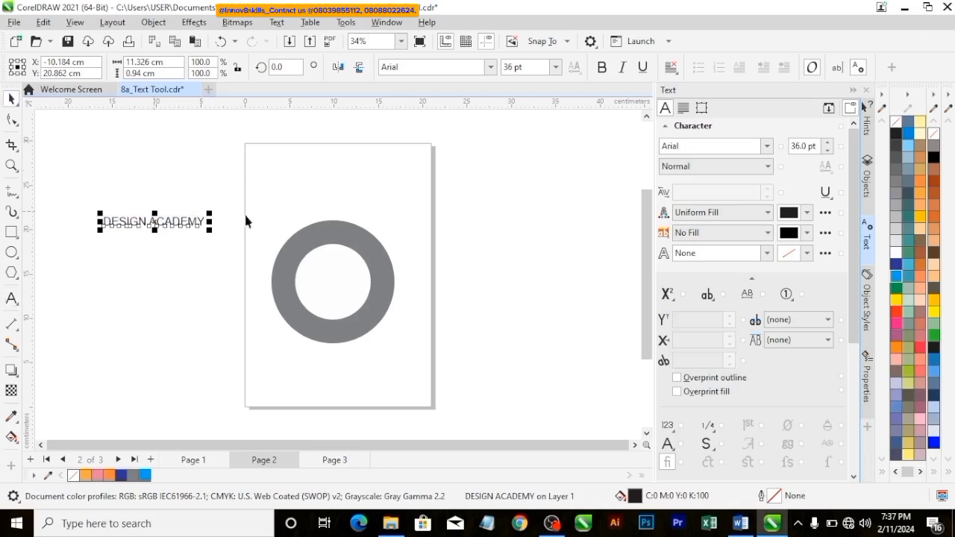
# Step: Apply the All Caps option to the "DESIGN ACADEMY" text and reselect the text object
pyautogui.click(707, 295)
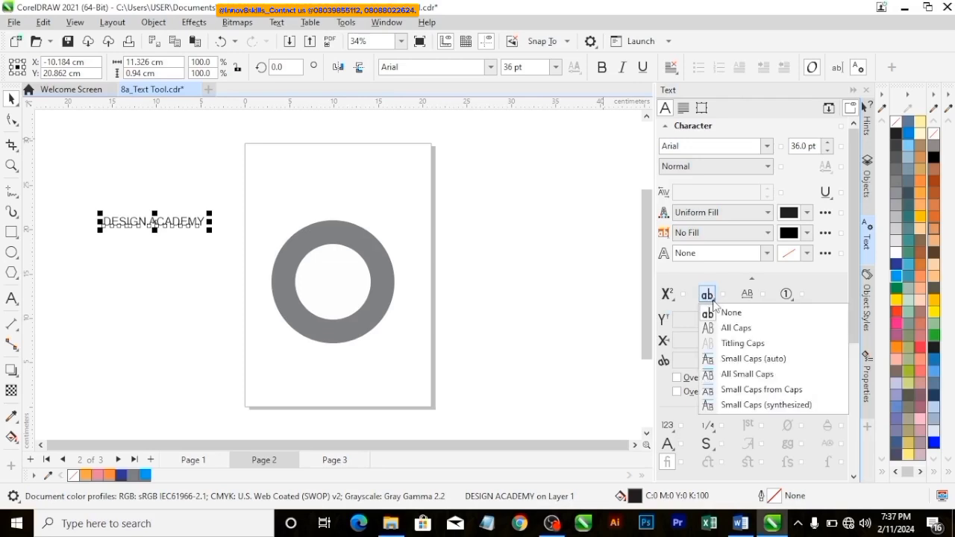
pyautogui.click(710, 327)
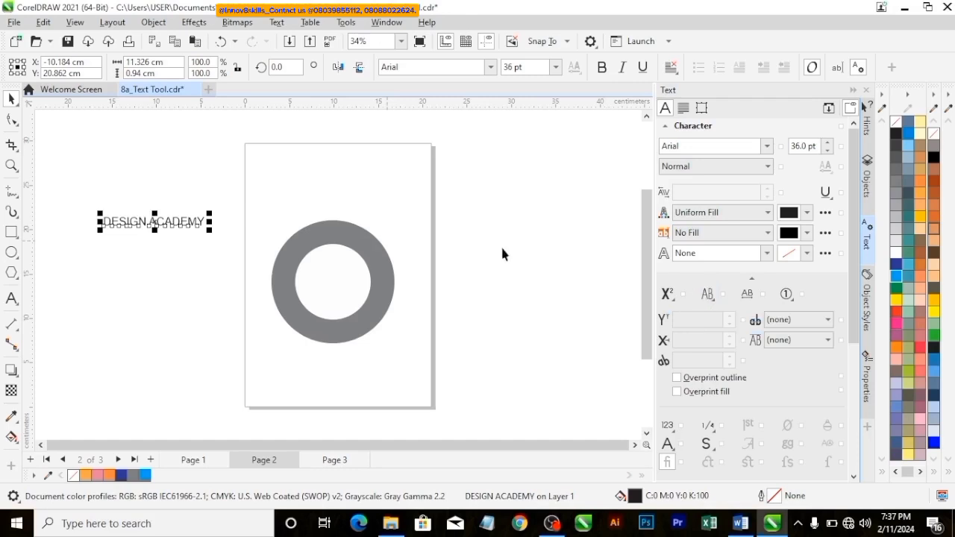
pyautogui.click(128, 159)
pyautogui.click(159, 222)
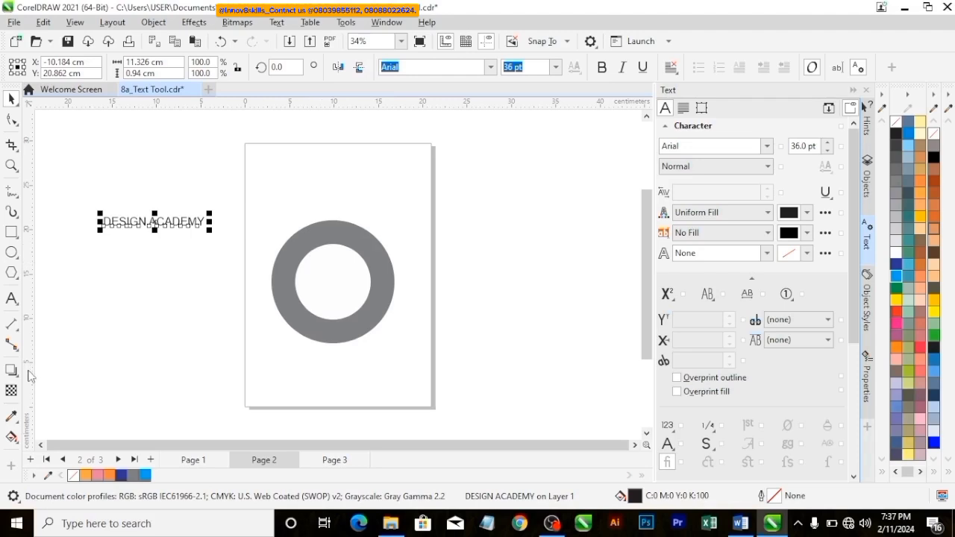
# Step: Draw a circle about 10.5 cm in diameter just right of the page and return to the Pick tool
pyautogui.click(11, 252)
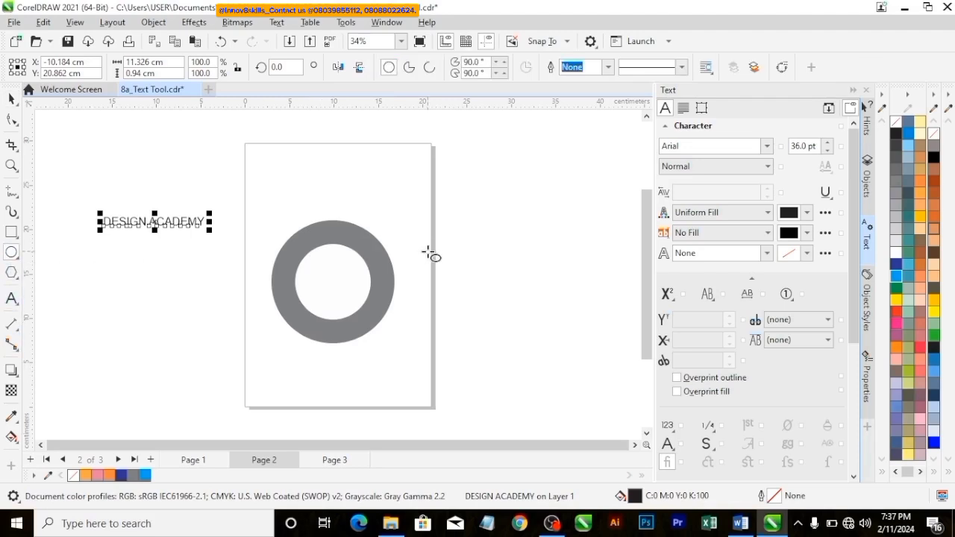
pyautogui.moveTo(441, 241); pyautogui.dragTo(533, 333)
pyautogui.click(16, 110)
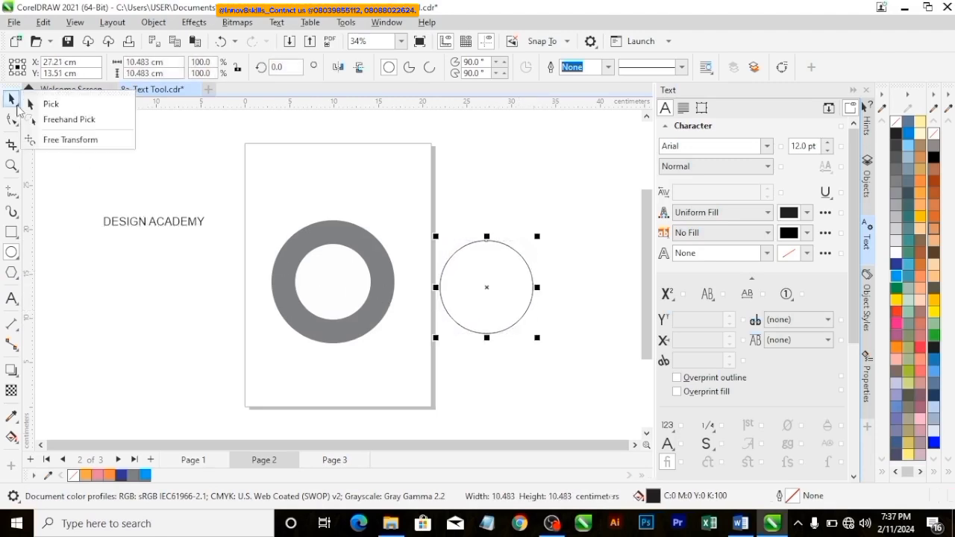
# Step: Fit the "DESIGN ACADEMY" text to the path of the outlined circle beside the page
pyautogui.click(34, 105)
pyautogui.click(200, 223)
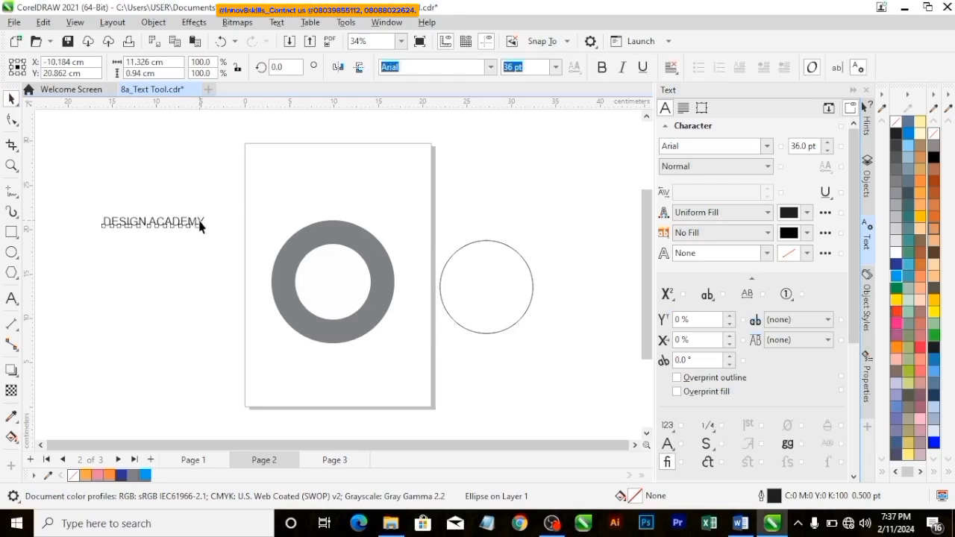
pyautogui.keyDown('shift'); pyautogui.click(515, 253); pyautogui.keyUp('shift')
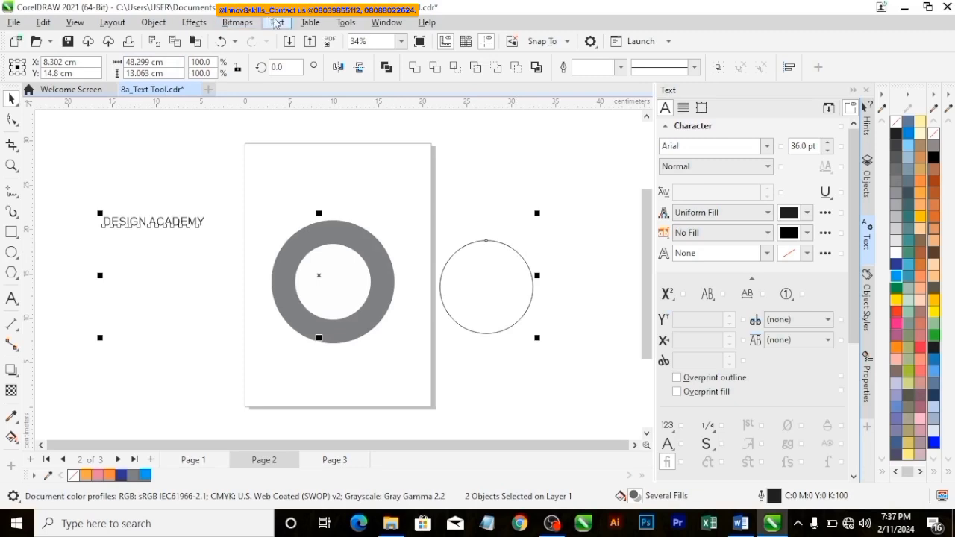
pyautogui.click(277, 22)
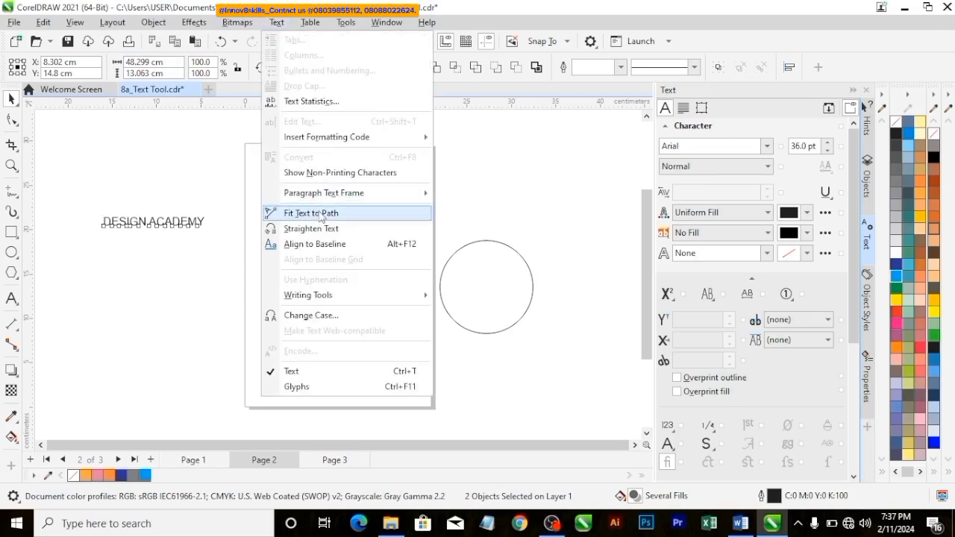
pyautogui.click(319, 213)
pyautogui.click(517, 251)
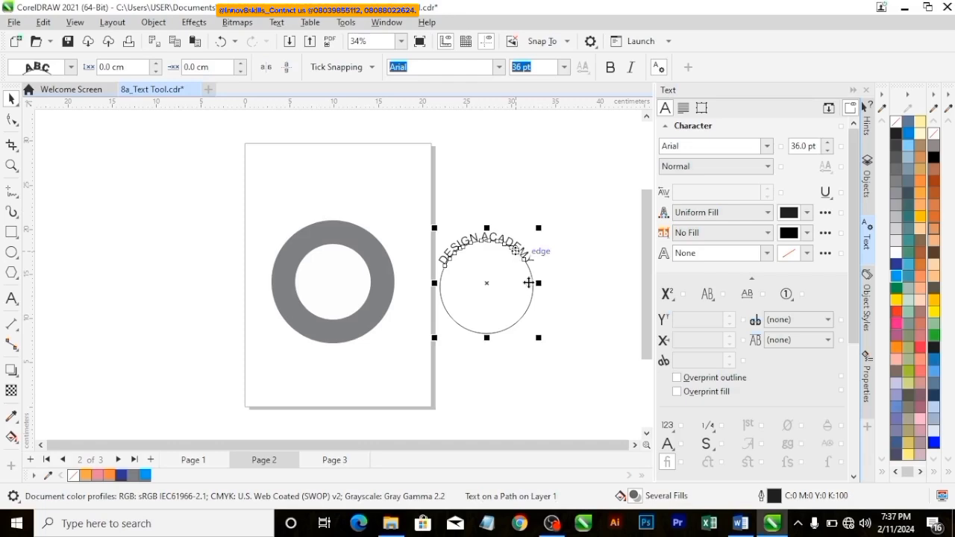
# Step: Select all the characters of the curved "DESIGN ACADEMY" text and browse the available fonts filtered by the Script style
pyautogui.click(515, 253)
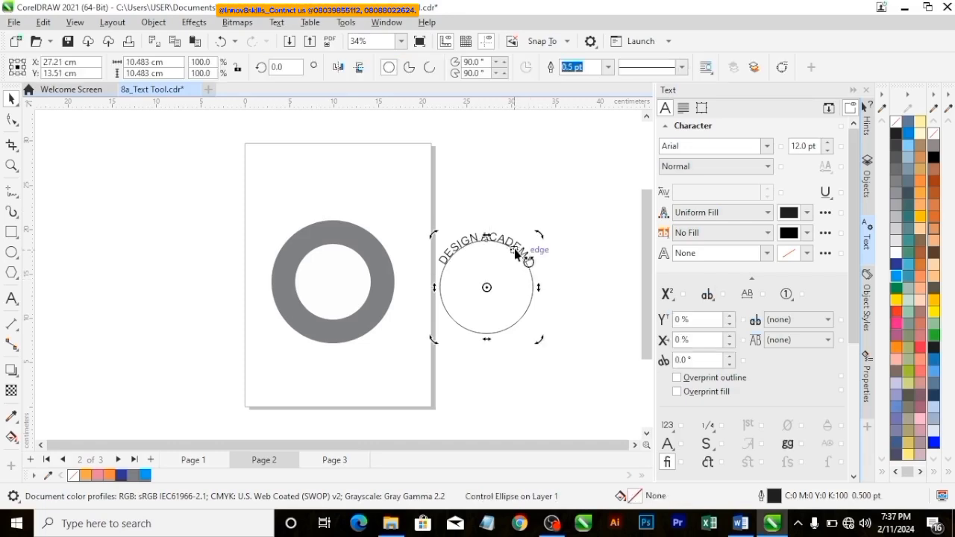
pyautogui.doubleClick(515, 251)
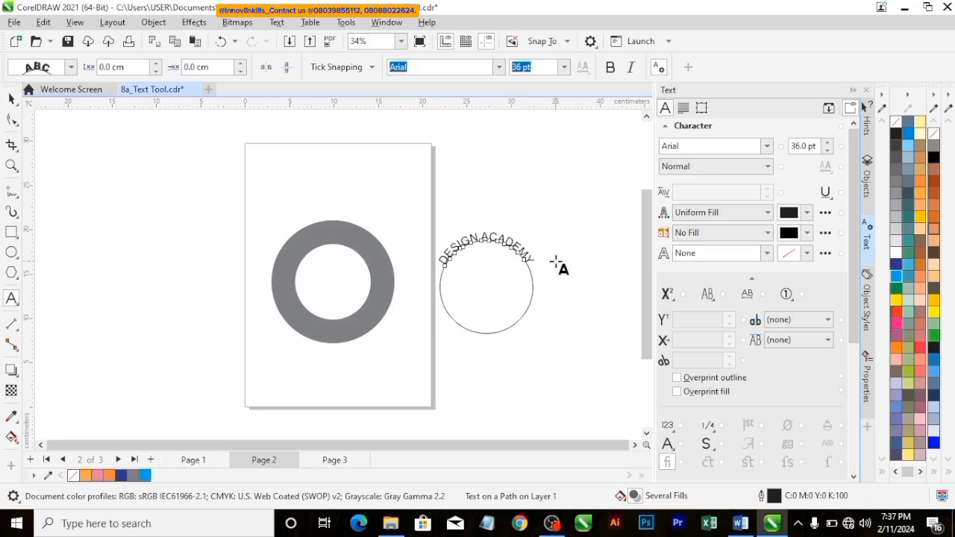
pyautogui.click(448, 257)
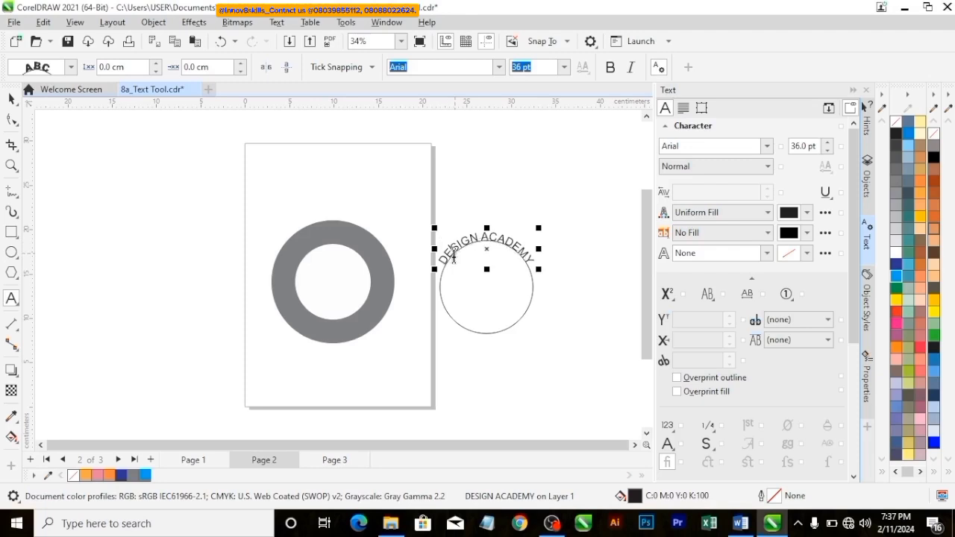
pyautogui.moveTo(442, 269); pyautogui.dragTo(544, 273)
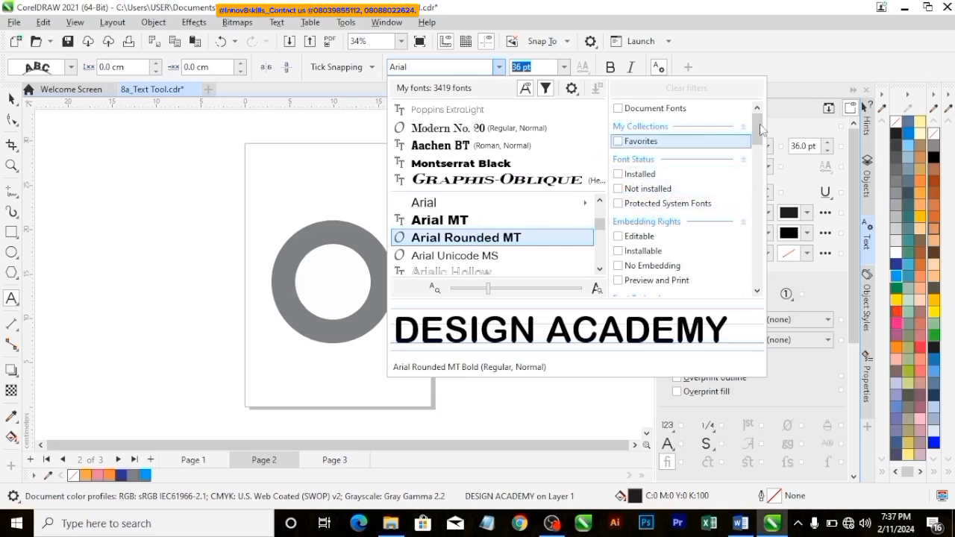
pyautogui.moveTo(760, 124); pyautogui.dragTo(760, 193)
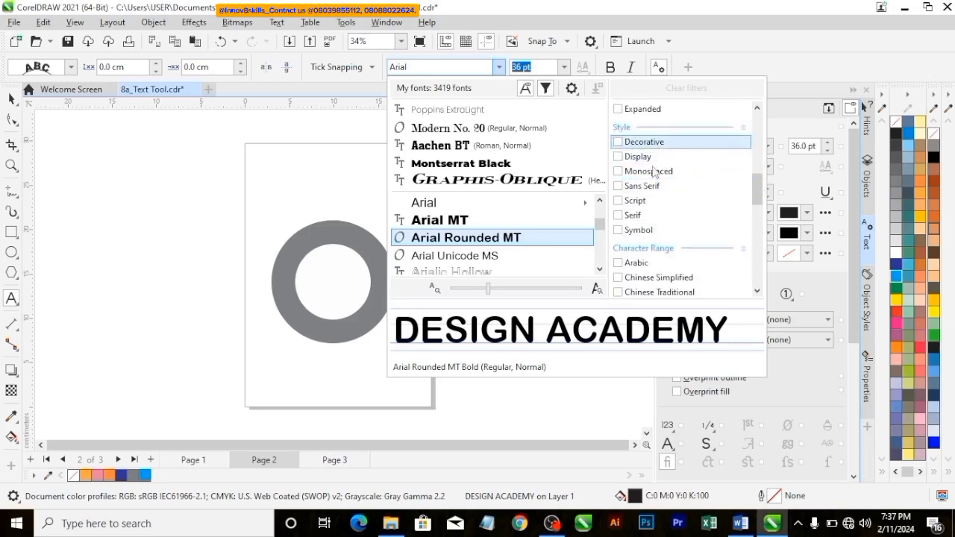
pyautogui.click(621, 201)
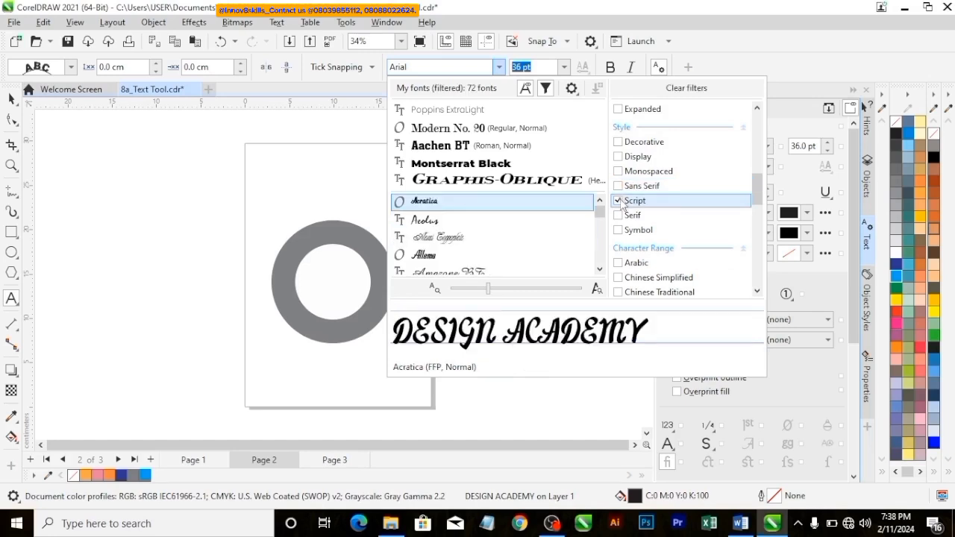
pyautogui.moveTo(599, 212)
pyautogui.mouseDown()
pyautogui.moveTo(601, 229)
pyautogui.moveTo(599, 213)
pyautogui.mouseUp()
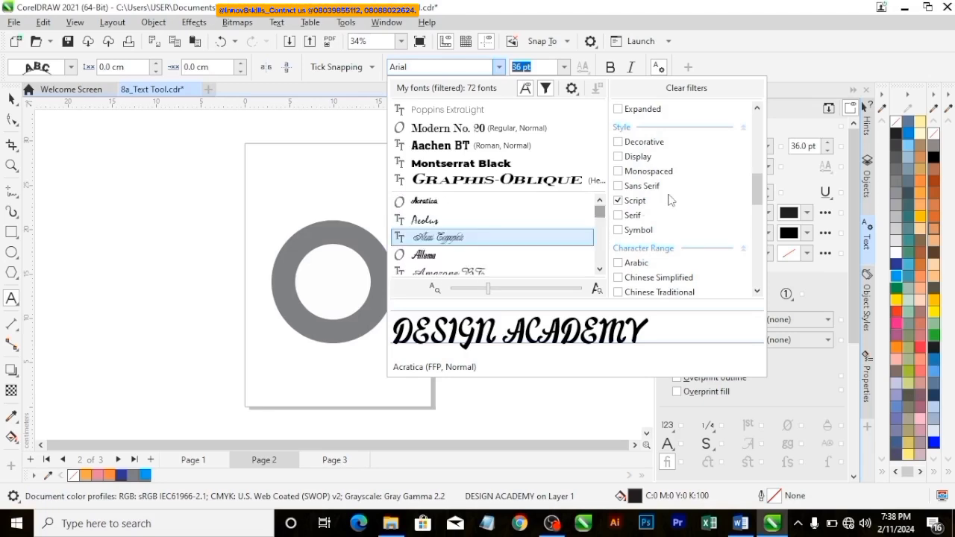
# Step: Browse the fonts filtered by the Serif style alone, and with the Sans Serif style added
pyautogui.click(621, 216)
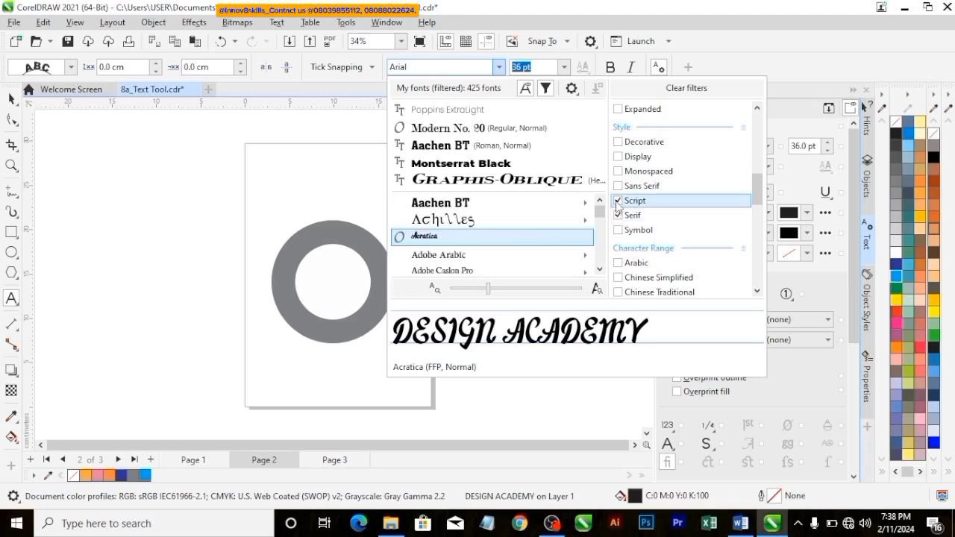
pyautogui.click(618, 201)
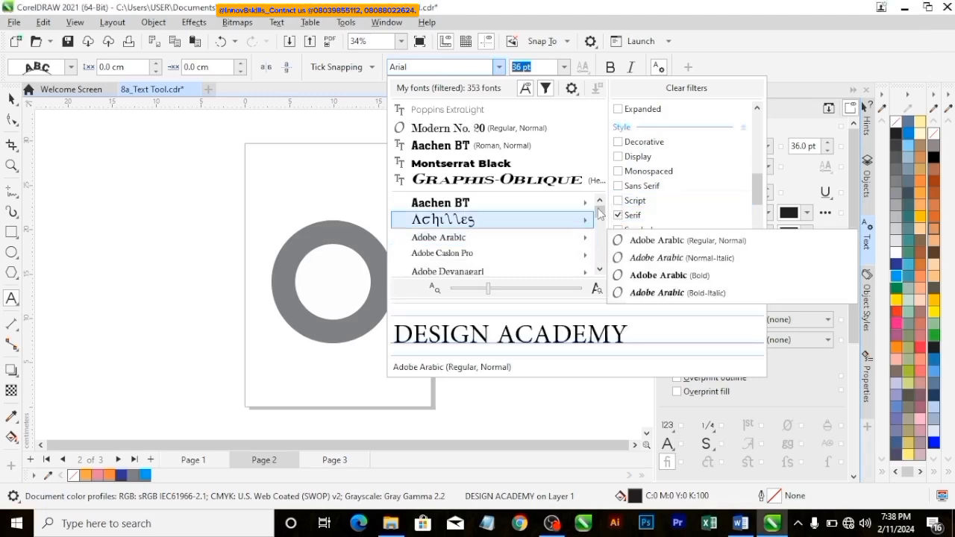
pyautogui.moveTo(600, 214); pyautogui.dragTo(600, 239)
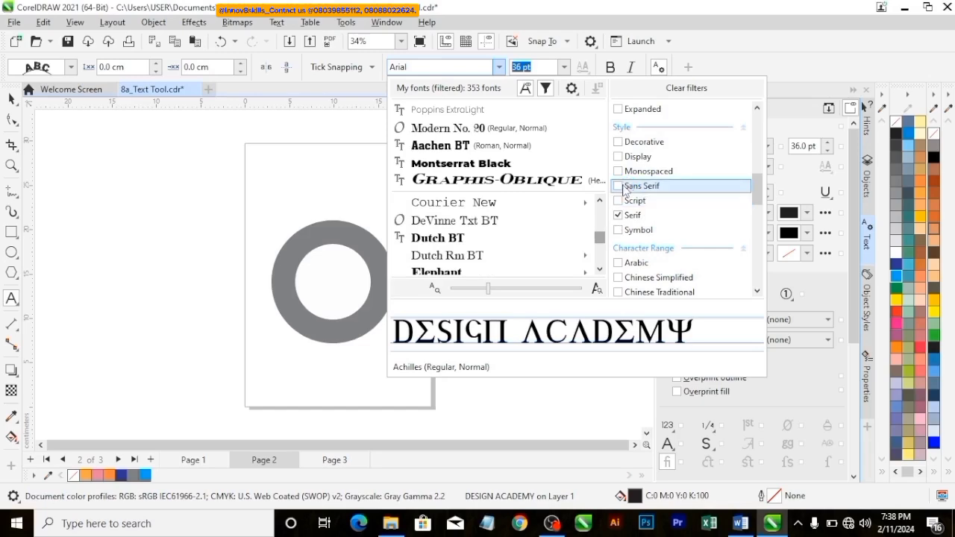
pyautogui.click(623, 188)
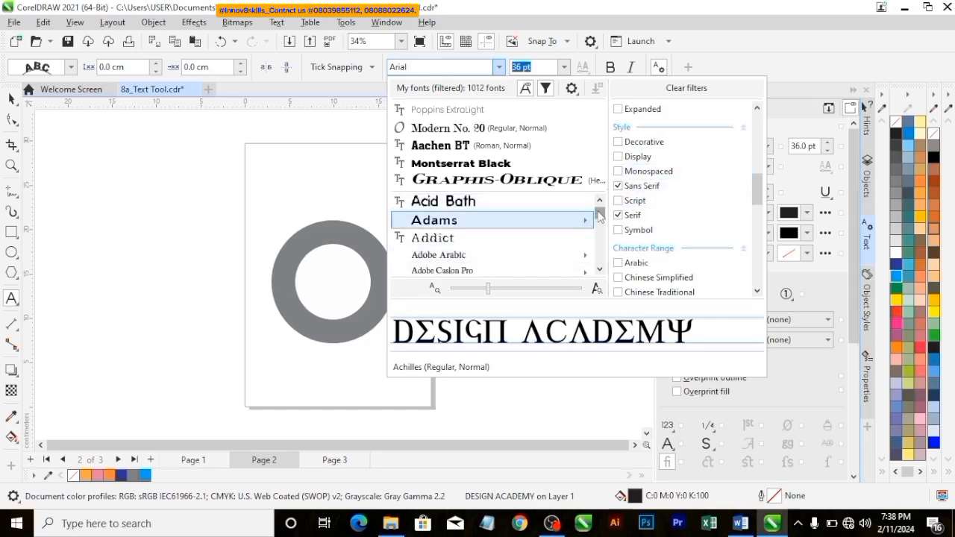
pyautogui.moveTo(600, 215)
pyautogui.mouseDown()
pyautogui.moveTo(599, 257)
pyautogui.moveTo(601, 221)
pyautogui.mouseUp()
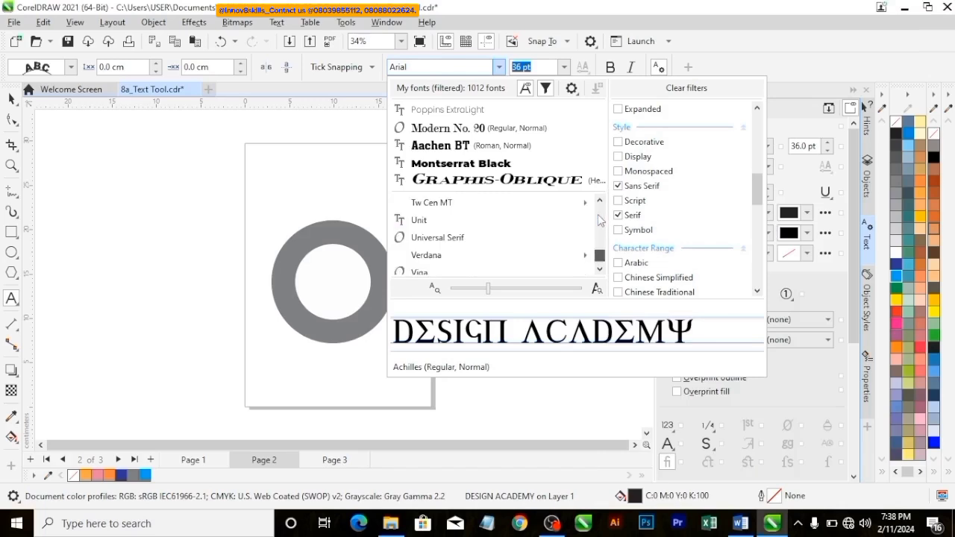
pyautogui.click(600, 222)
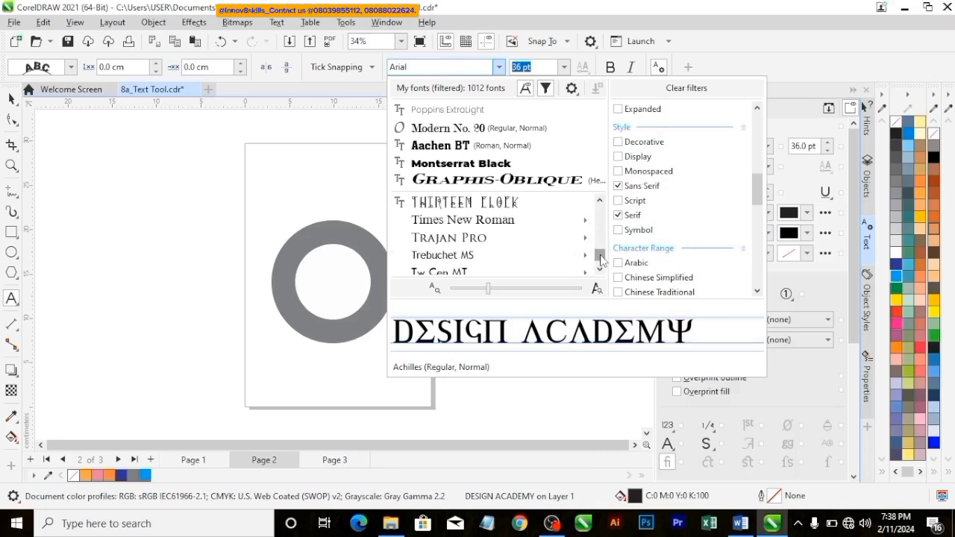
pyautogui.moveTo(600, 244); pyautogui.dragTo(600, 214)
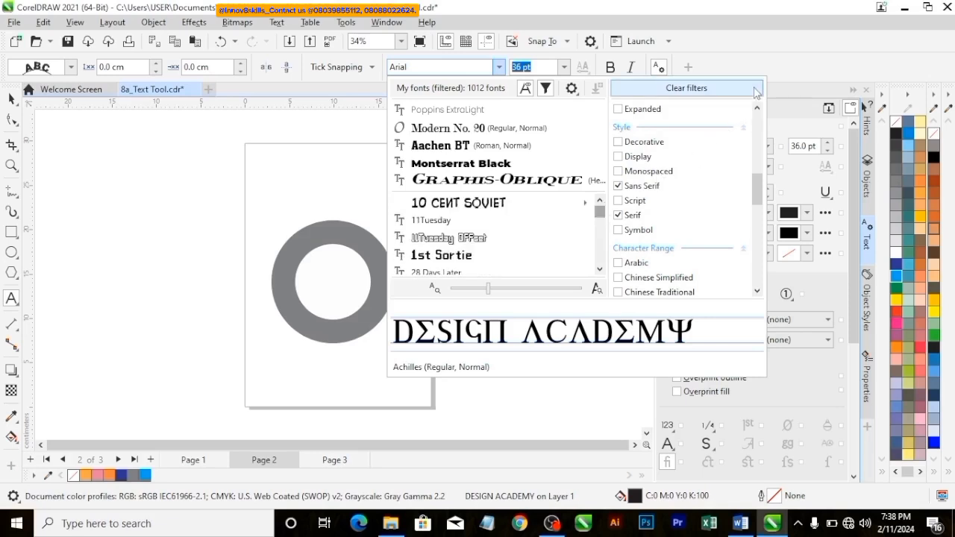
# Step: Remove the Sans Serif and Serif filters and close the font list without picking a font
pyautogui.click(620, 187)
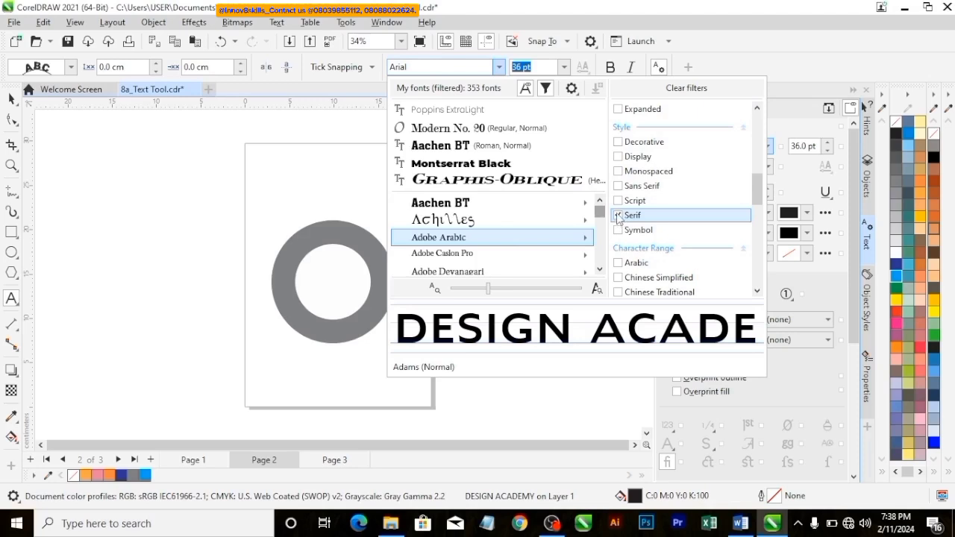
pyautogui.click(618, 216)
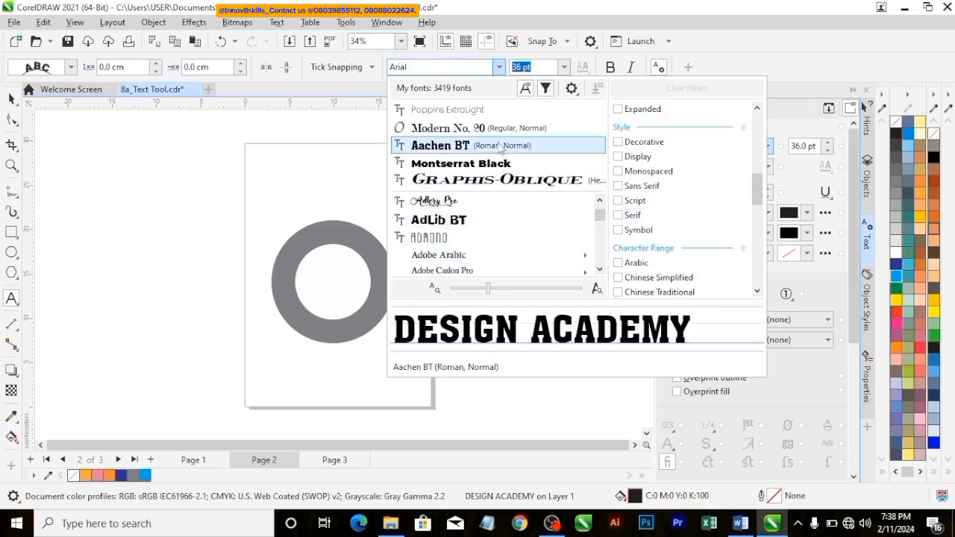
pyautogui.click(295, 217)
pyautogui.click(489, 244)
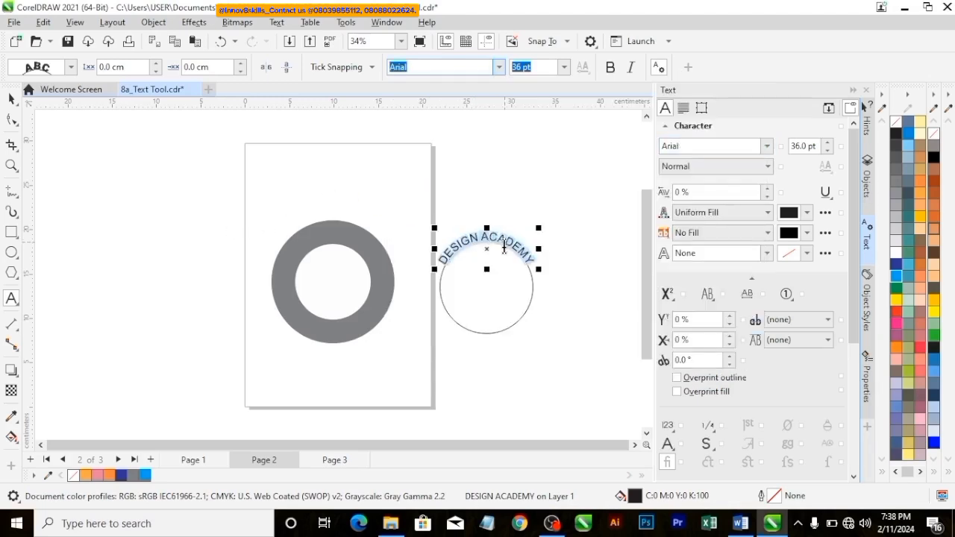
# Step: Remove the outline of the circle under the curved text and move the text with its path onto the grey ring
pyautogui.click(12, 99)
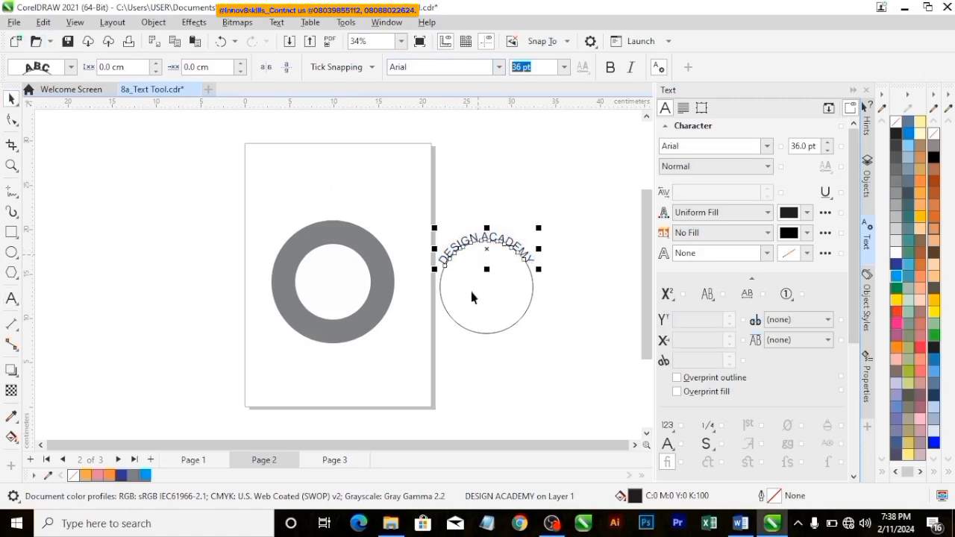
pyautogui.click(484, 254)
pyautogui.click(502, 182)
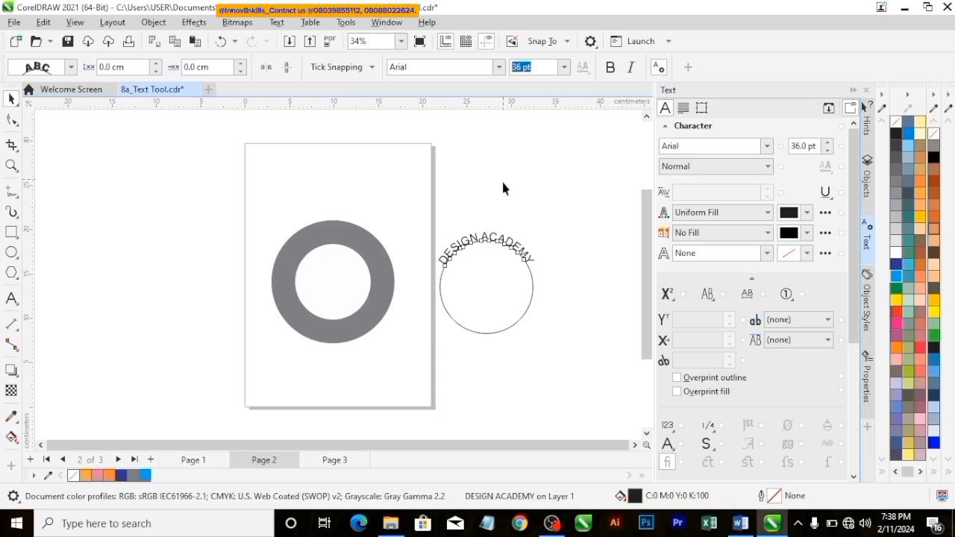
pyautogui.click(501, 243)
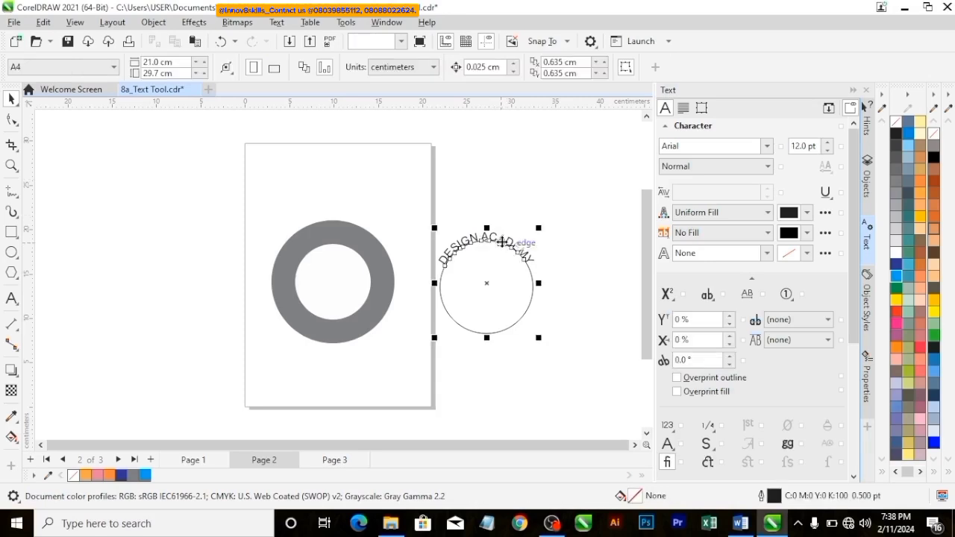
pyautogui.rightClick(72, 478)
pyautogui.click(120, 288)
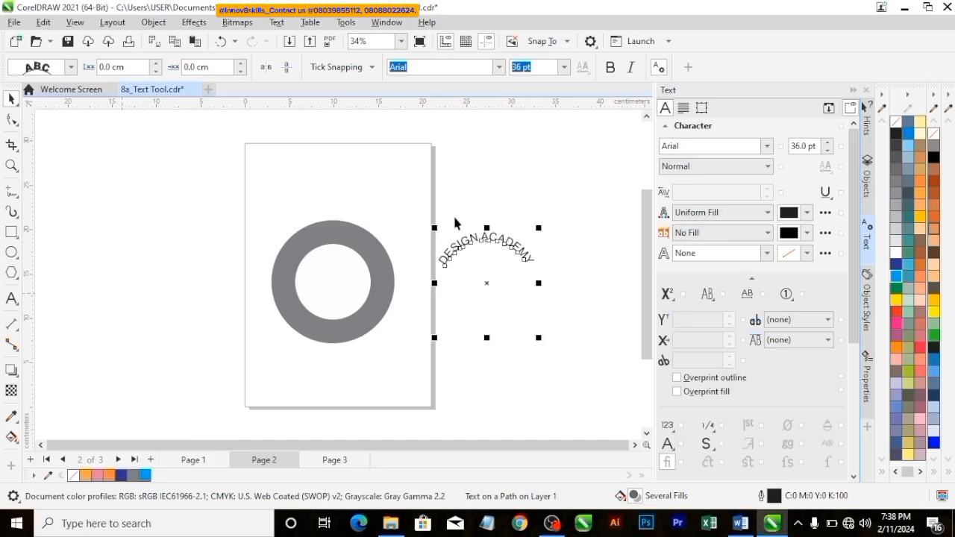
pyautogui.moveTo(494, 290); pyautogui.dragTo(337, 284)
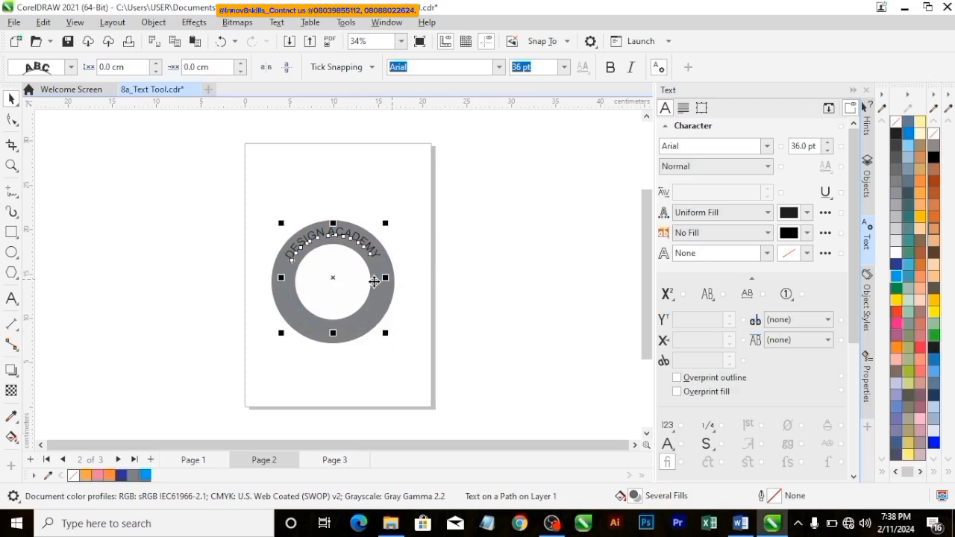
# Step: Set the character spacing of the whole "DESIGN ACADEMY" text on the ring to 125 %
pyautogui.doubleClick(359, 244)
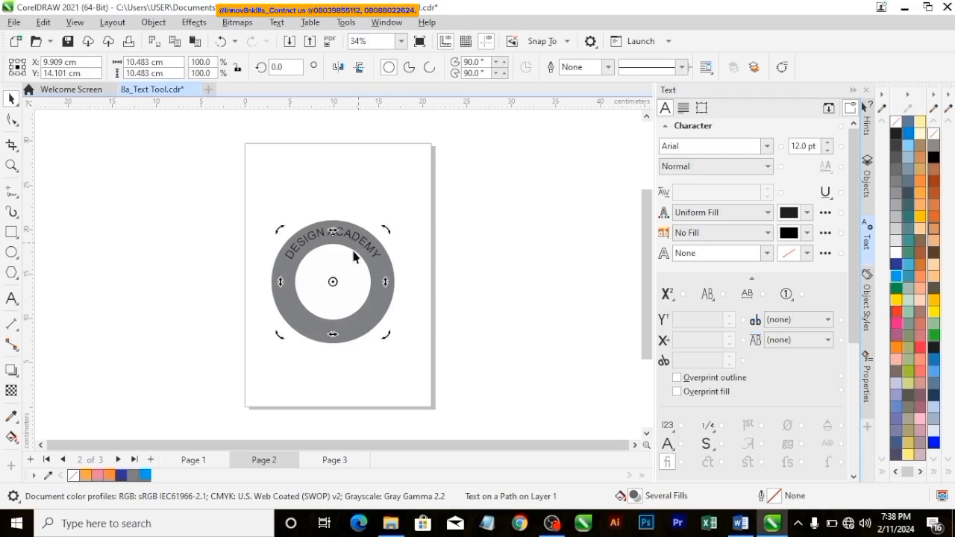
pyautogui.click(340, 234)
pyautogui.doubleClick(340, 235)
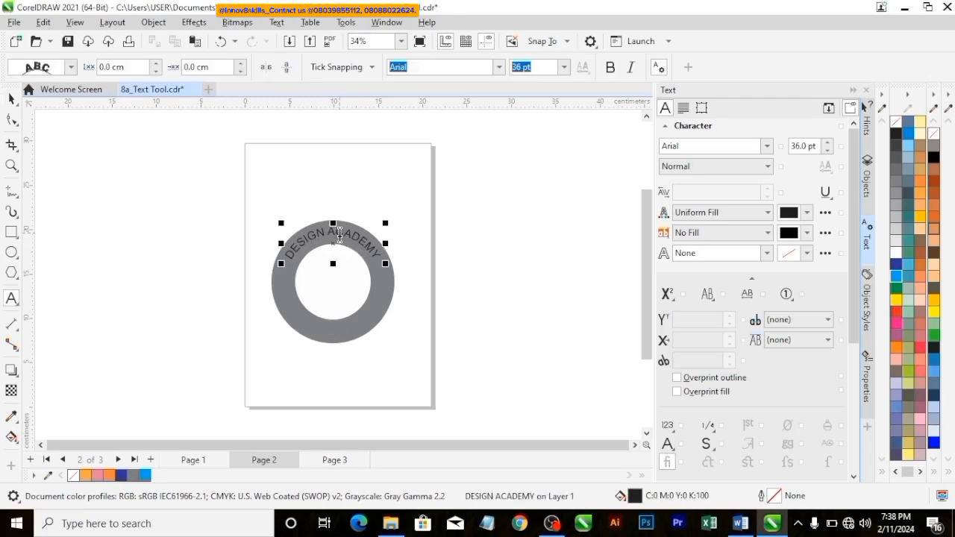
pyautogui.hotkey('ctrl', 'a')
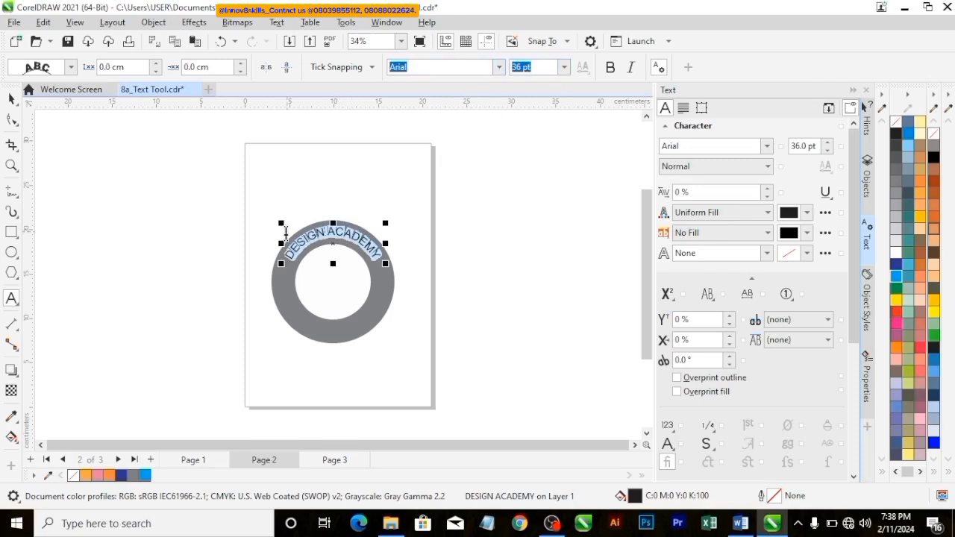
pyautogui.click(769, 189)
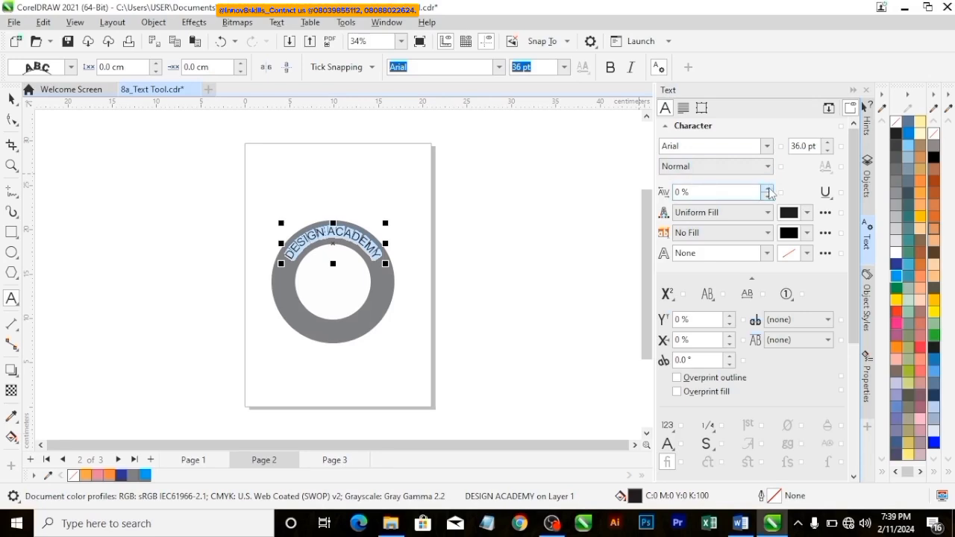
pyautogui.click(769, 189)
pyautogui.click(769, 189)
pyautogui.click(768, 189)
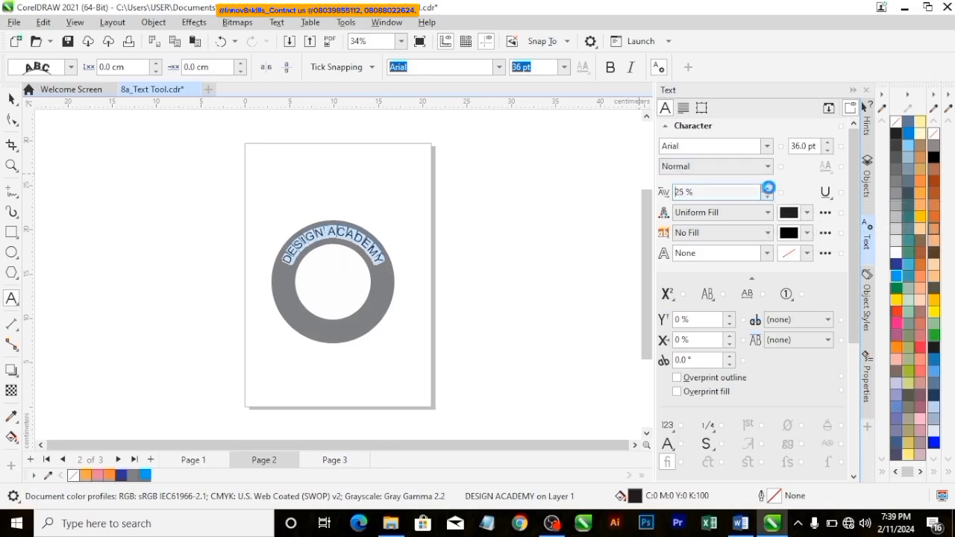
pyautogui.click(769, 189)
pyautogui.click(769, 189)
pyautogui.click(768, 189)
pyautogui.click(768, 189)
pyautogui.click(769, 189)
pyautogui.click(768, 189)
pyautogui.click(769, 189)
pyautogui.click(769, 188)
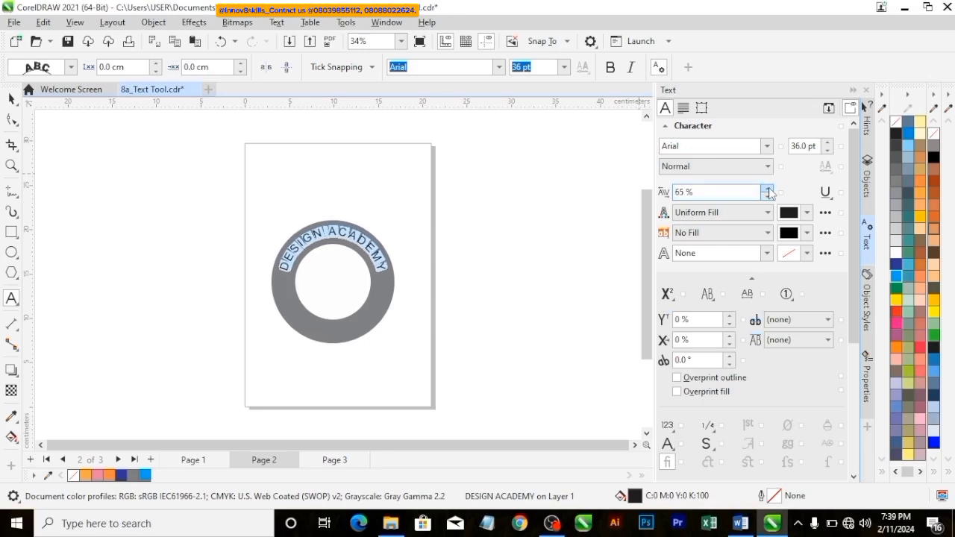
pyautogui.click(769, 189)
pyautogui.click(769, 189)
pyautogui.click(769, 189)
pyautogui.click(769, 188)
pyautogui.click(769, 189)
pyautogui.click(769, 189)
pyautogui.click(769, 189)
pyautogui.click(769, 189)
pyautogui.click(769, 188)
pyautogui.click(768, 189)
pyautogui.click(769, 189)
pyautogui.click(769, 189)
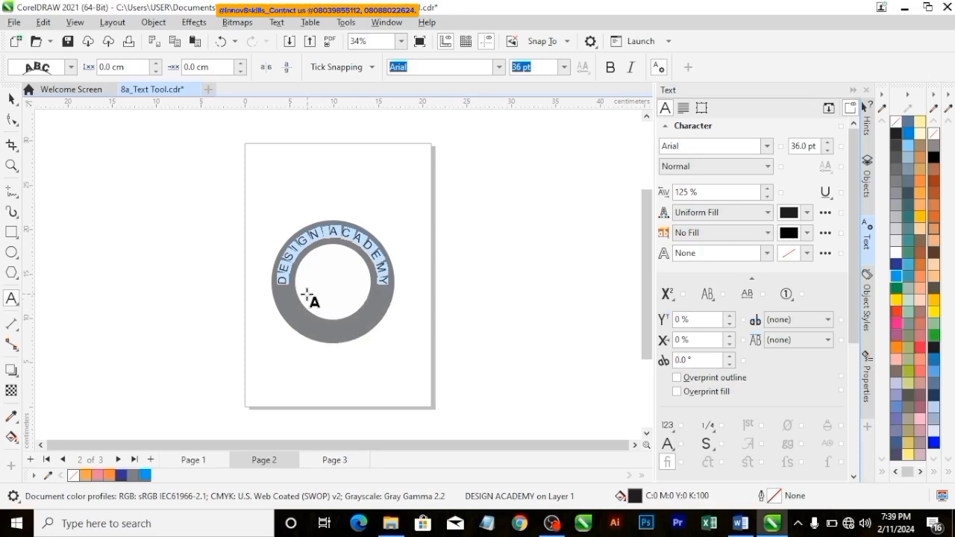
# Step: Fill the "DESIGN ACADEMY" text with white, return to the Pick tool and deselect everything
pyautogui.click(898, 253)
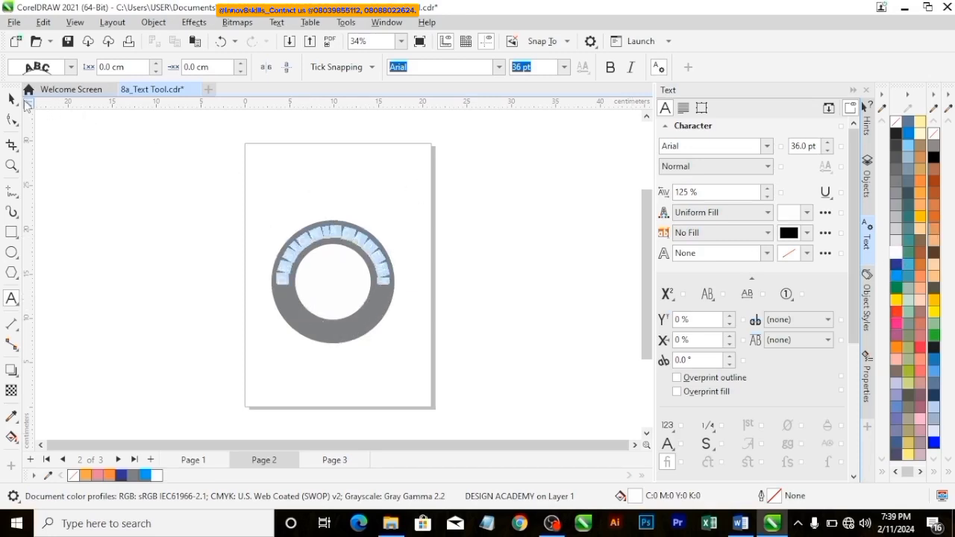
pyautogui.click(12, 99)
pyautogui.click(50, 155)
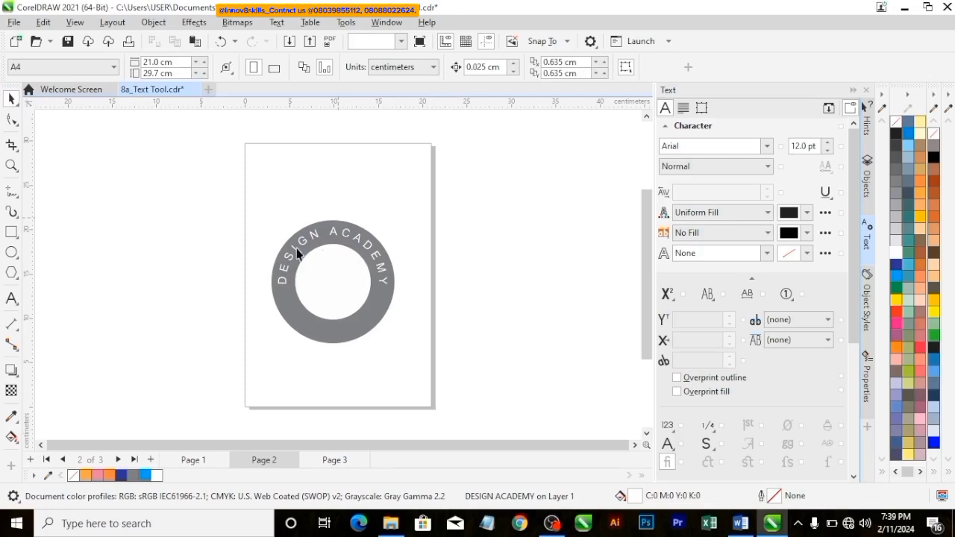
# Step: On Page 3, draw a paragraph text frame about 16.7 by 17.1 cm and move it slightly toward the page's upper left
pyautogui.click(334, 460)
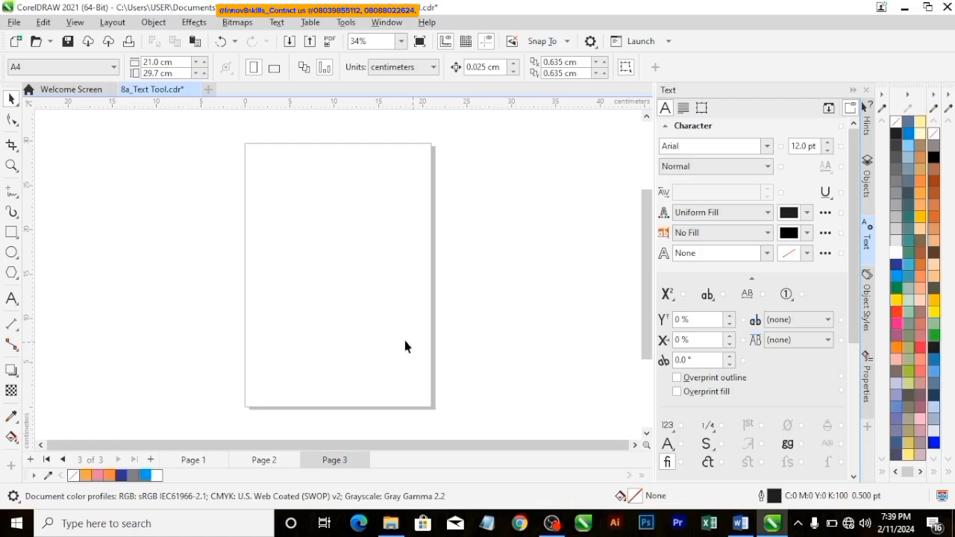
pyautogui.click(11, 299)
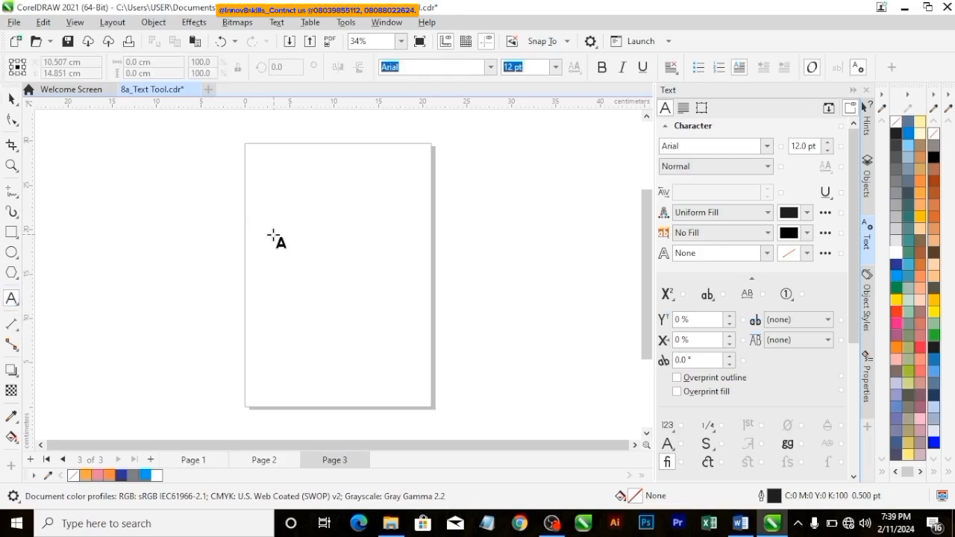
pyautogui.moveTo(274, 236); pyautogui.dragTo(422, 387)
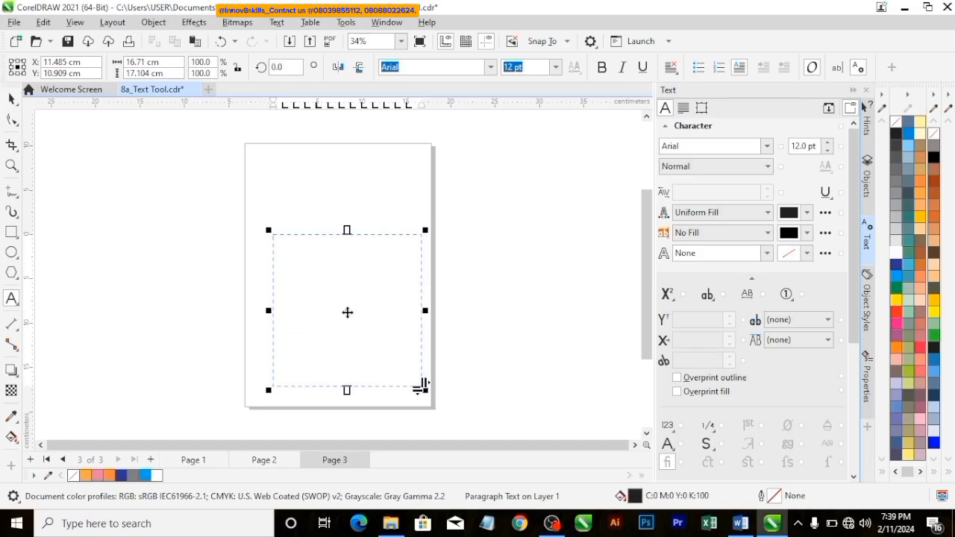
pyautogui.moveTo(328, 287); pyautogui.dragTo(315, 259)
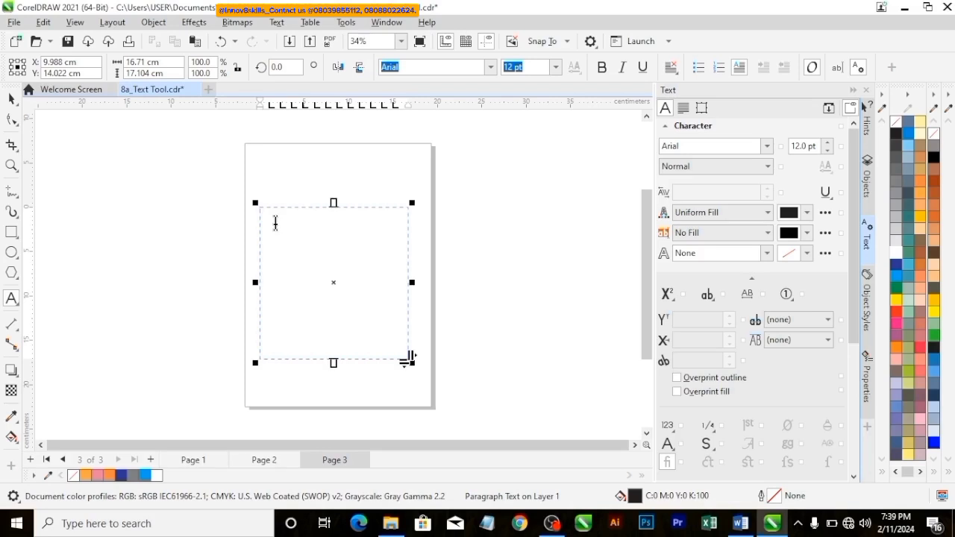
# Step: Paste the copied Lorem ipsum text into the frame through Edit Text, maintaining fonts and formatting
pyautogui.rightClick(306, 252)
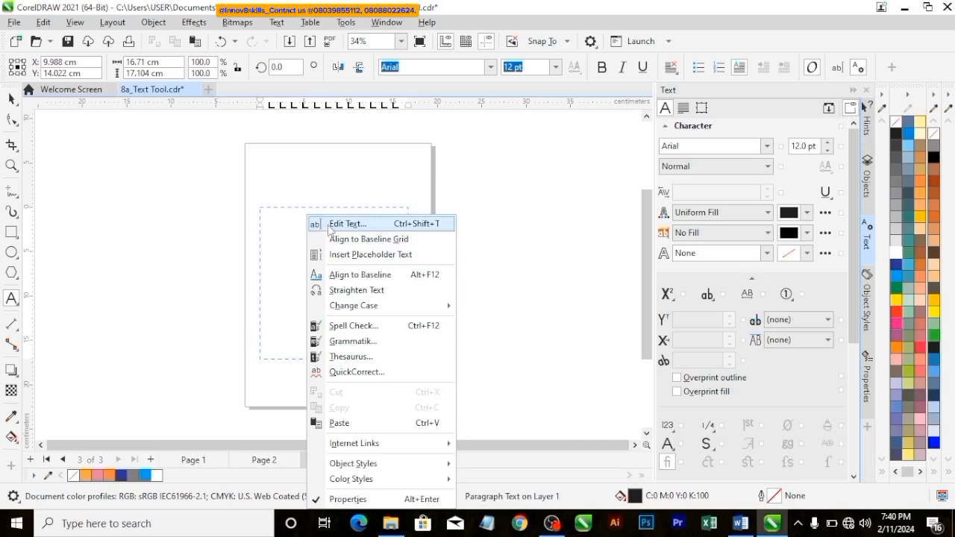
pyautogui.click(333, 225)
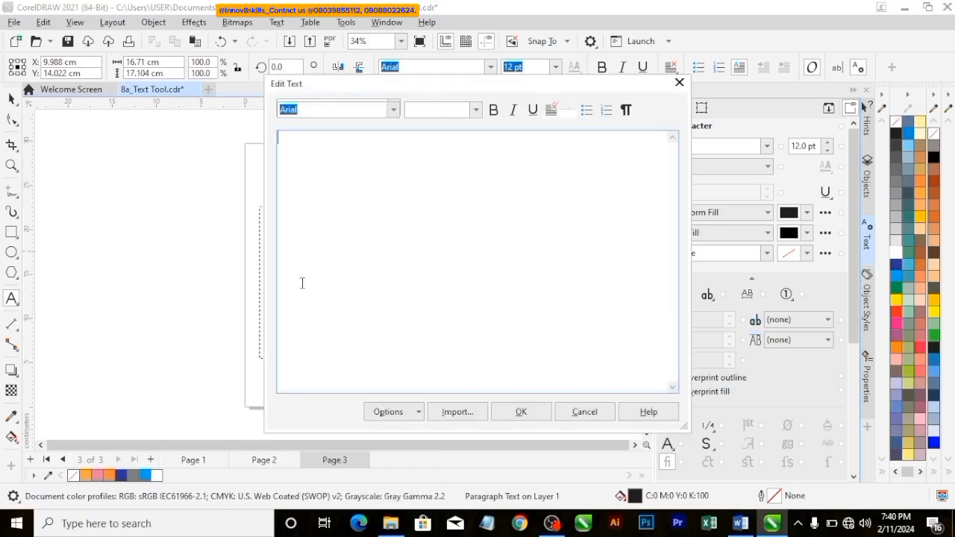
pyautogui.rightClick(300, 230)
pyautogui.click(333, 270)
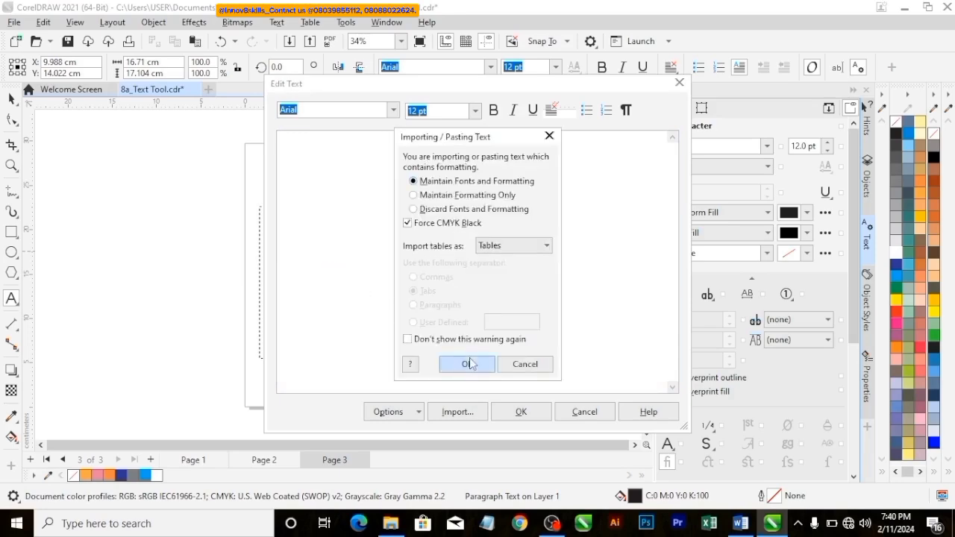
pyautogui.click(466, 364)
pyautogui.click(533, 414)
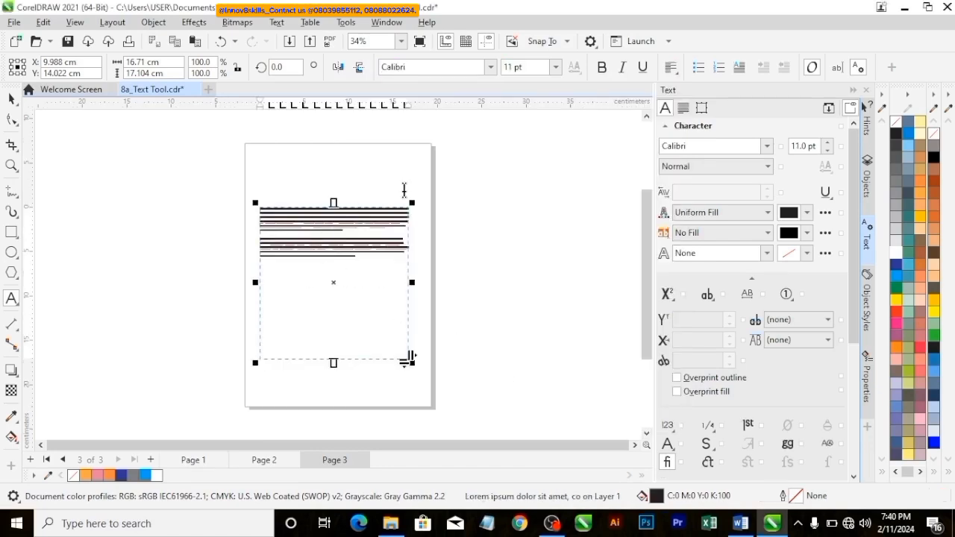
# Step: Set the font size of all the Lorem ipsum text to 24 pt
pyautogui.click(555, 66)
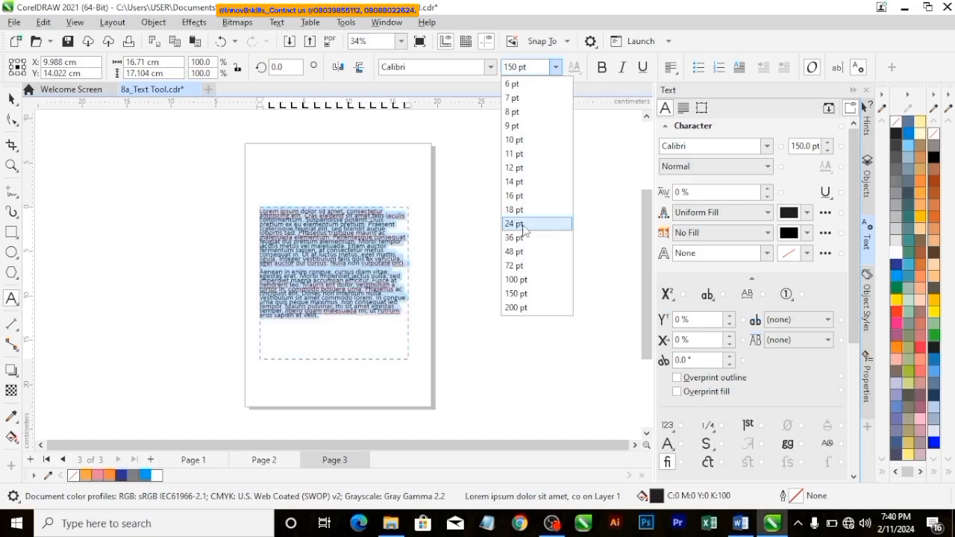
pyautogui.click(525, 227)
pyautogui.click(349, 278)
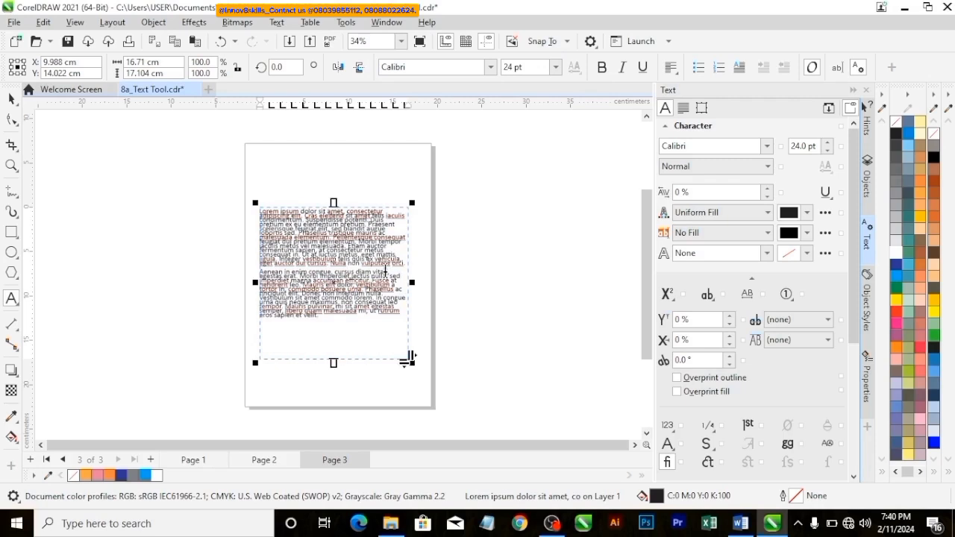
# Step: Insert a large gap of blank lines between the first paragraph and the "Aenean" paragraph, removing a few surplus lines
pyautogui.click(404, 269)
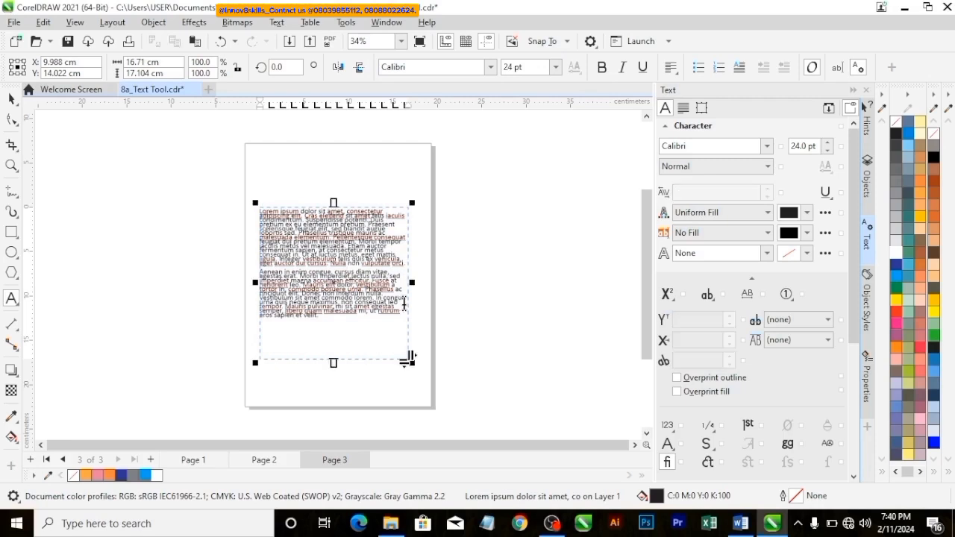
pyautogui.scroll(3, 404, 304)
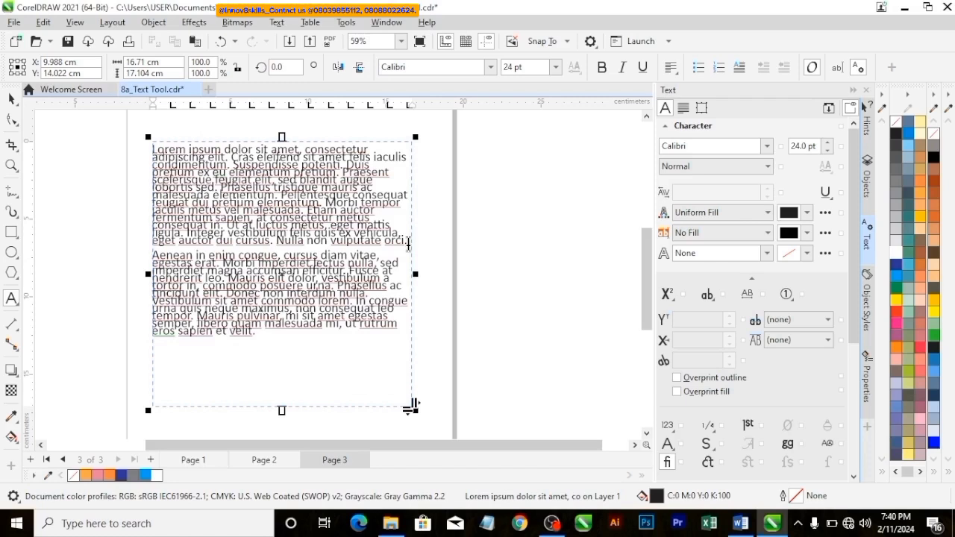
pyautogui.press('Return')
pyautogui.press('Return')
pyautogui.press('Return')
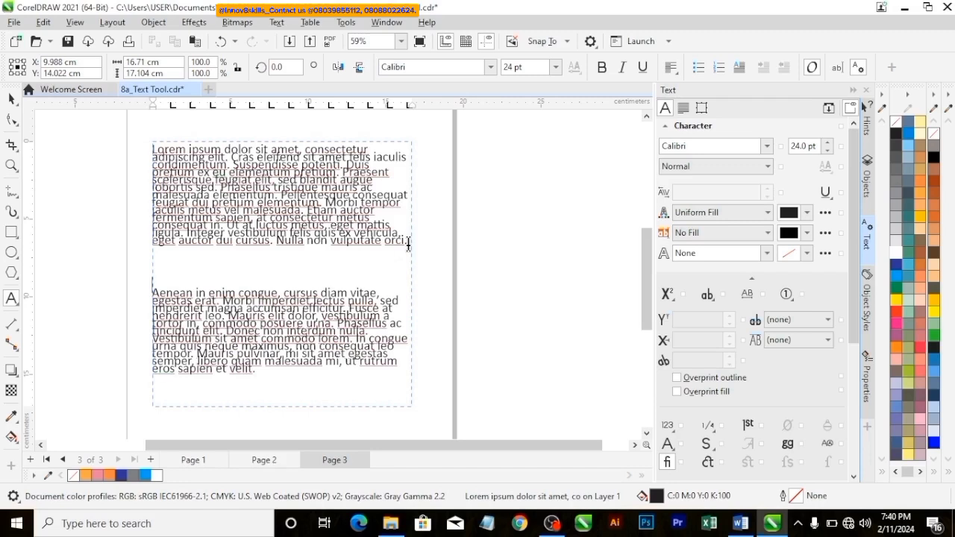
pyautogui.press('Return')
pyautogui.press('Return')
pyautogui.press('Return')
pyautogui.press('Return')
pyautogui.press('Return')
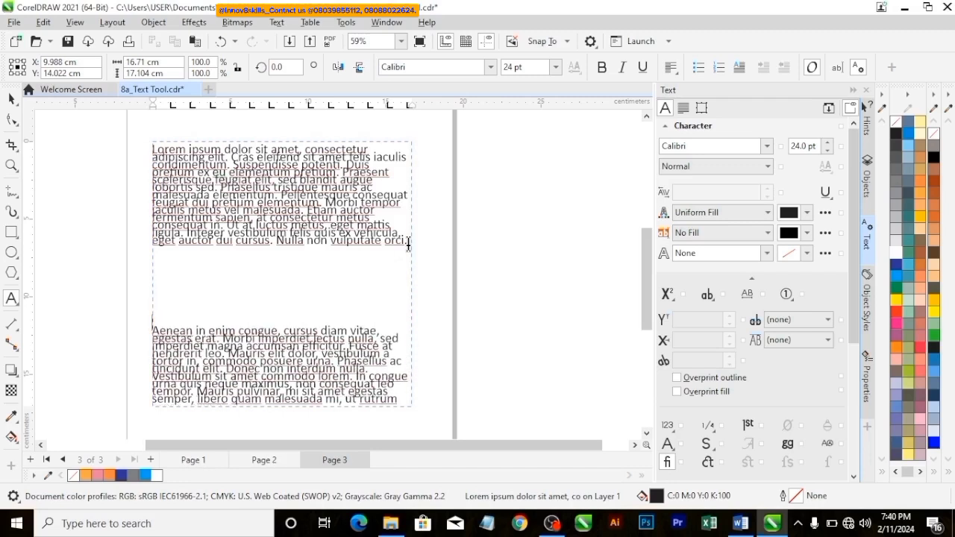
pyautogui.press('Return')
pyautogui.press('Return')
pyautogui.press('Return')
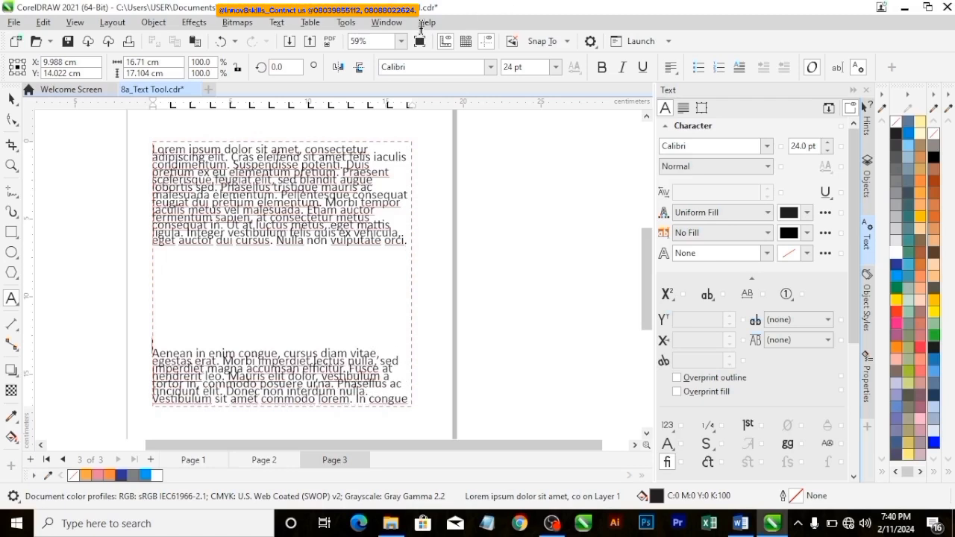
pyautogui.press('Return')
pyautogui.press('Return')
pyautogui.press('Return')
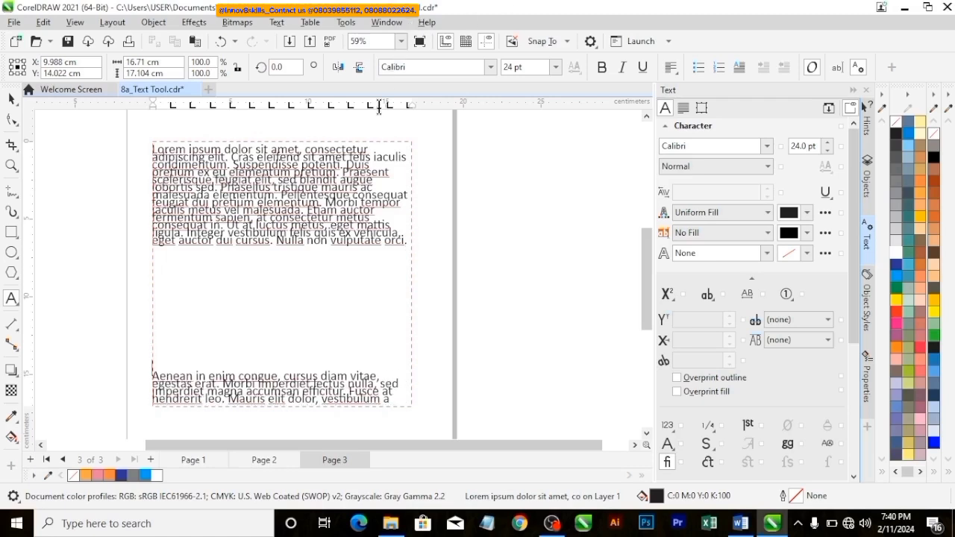
pyautogui.press('Return')
pyautogui.press('Return')
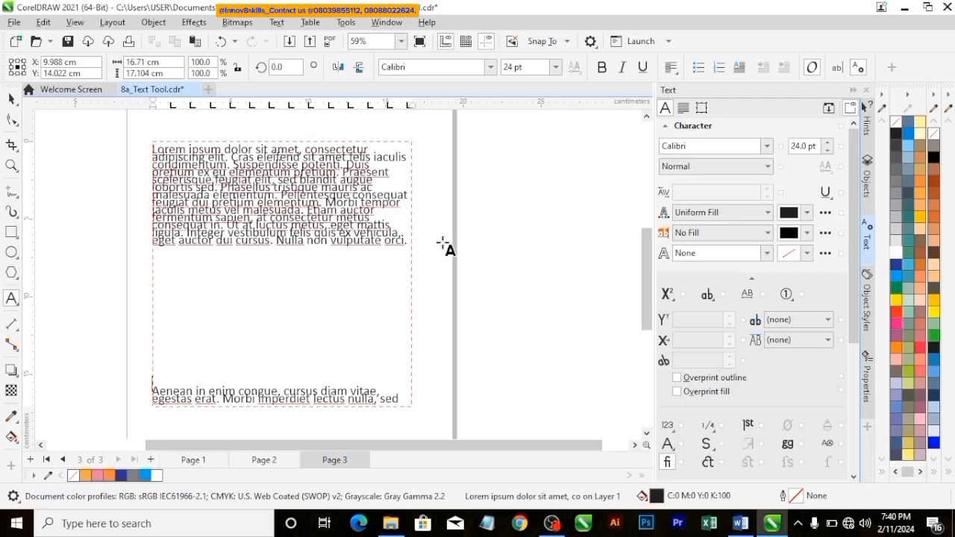
pyautogui.press('BackSpace')
pyautogui.press('BackSpace')
pyautogui.press('BackSpace')
pyautogui.click(401, 42)
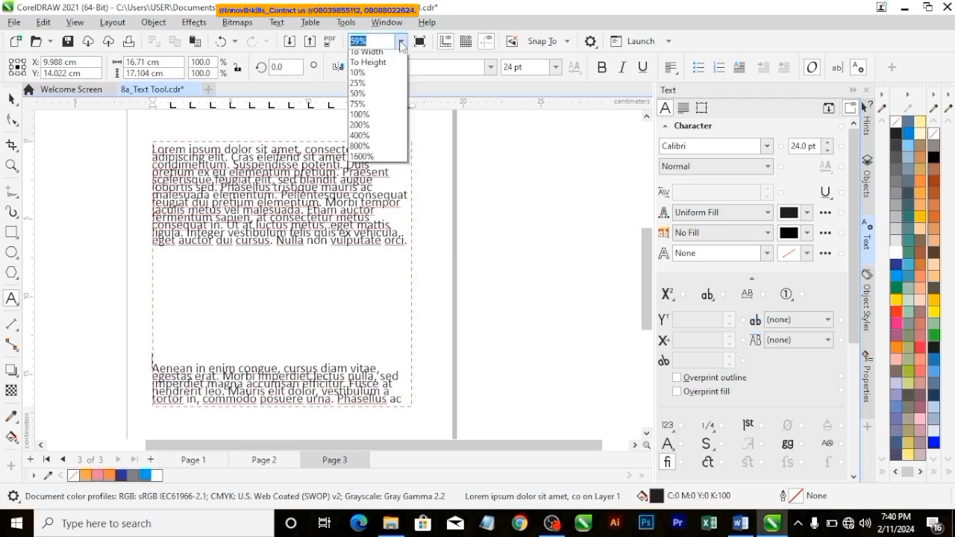
pyautogui.click(363, 75)
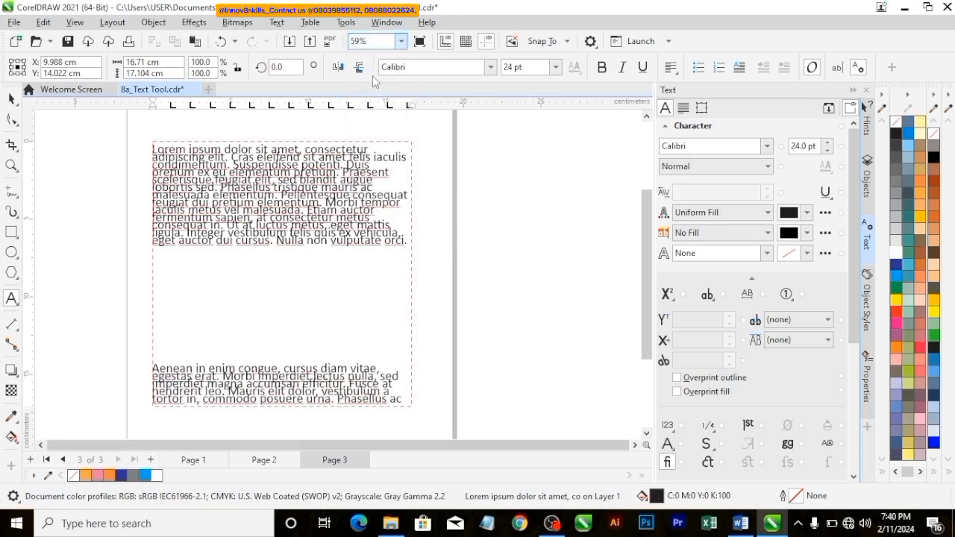
pyautogui.click(489, 67)
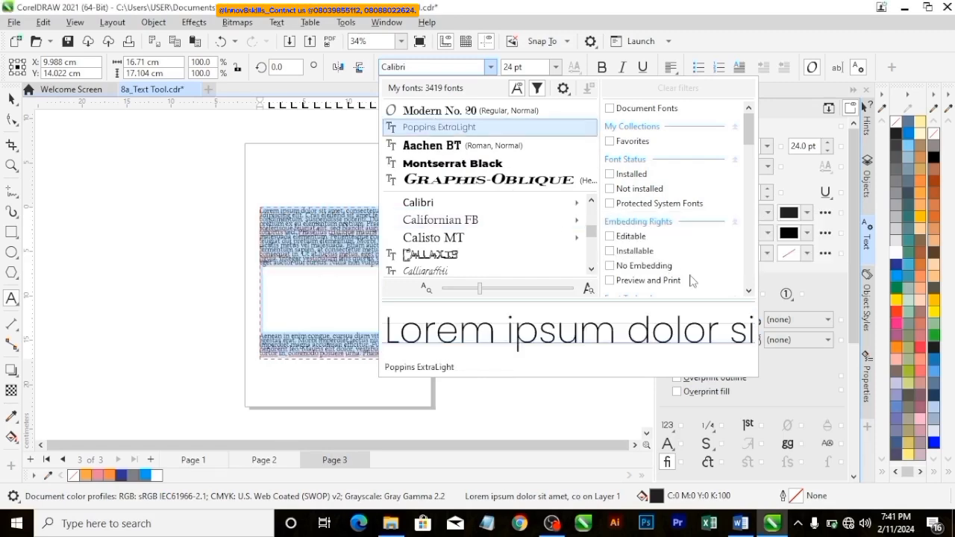
pyautogui.click(154, 159)
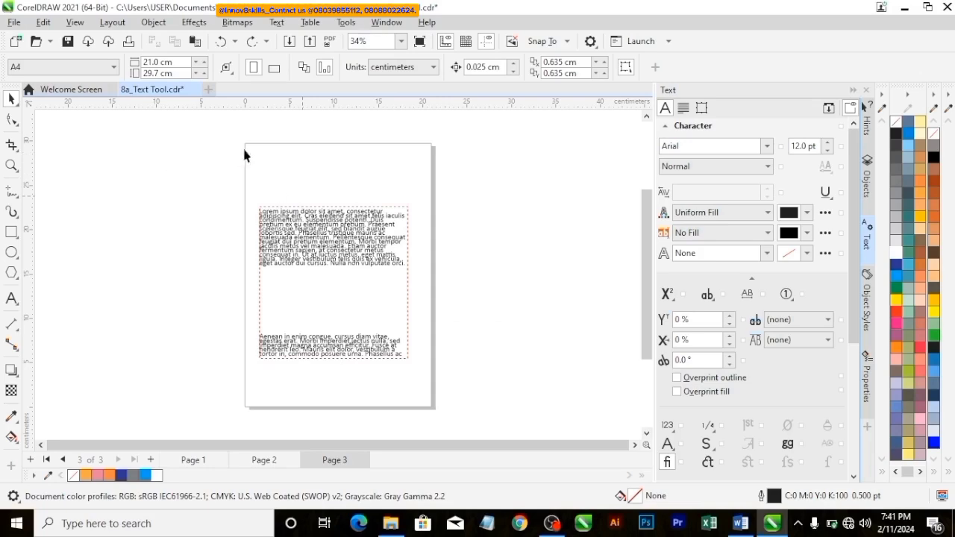
pyautogui.click(277, 23)
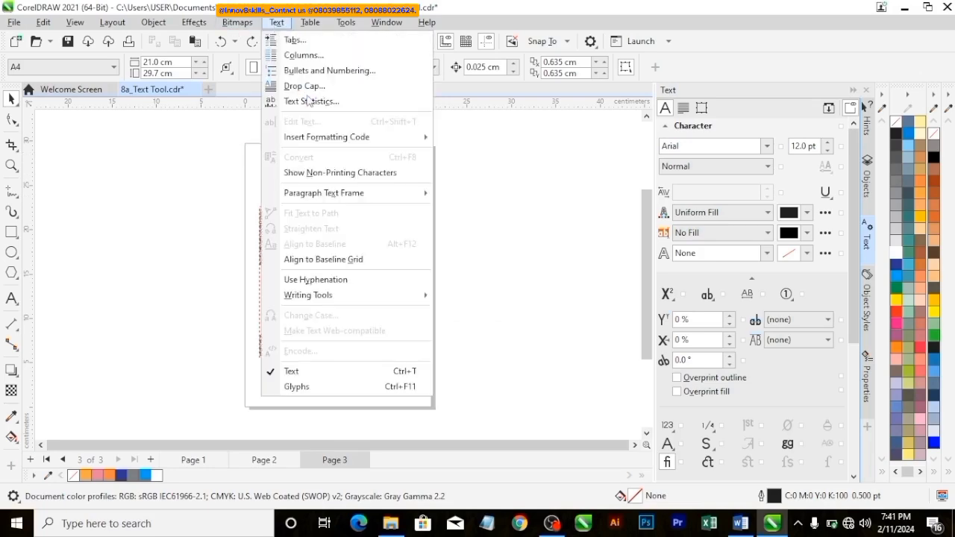
# Step: Turn on a drop cap spanning 3 lines for the paragraph text frame
pyautogui.click(275, 215)
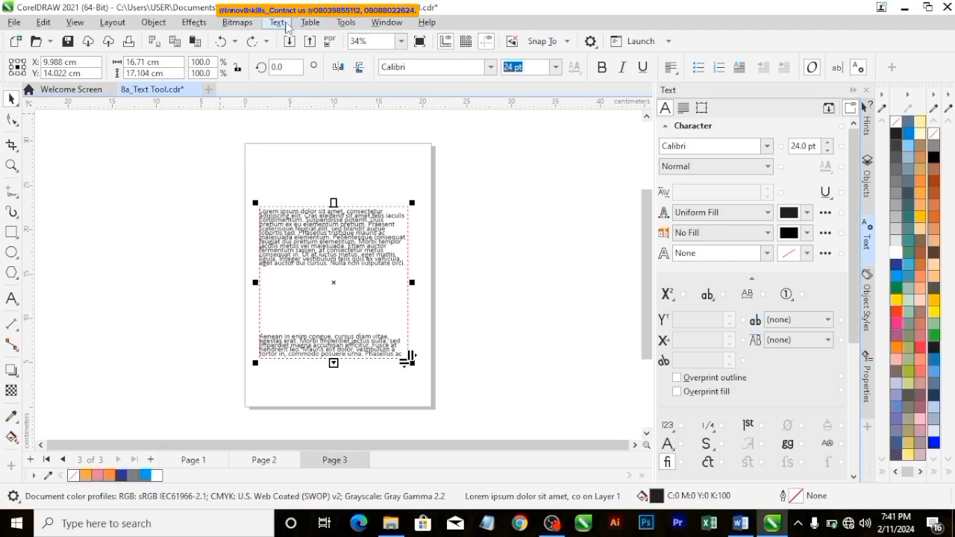
pyautogui.click(280, 24)
pyautogui.click(290, 89)
pyautogui.click(357, 209)
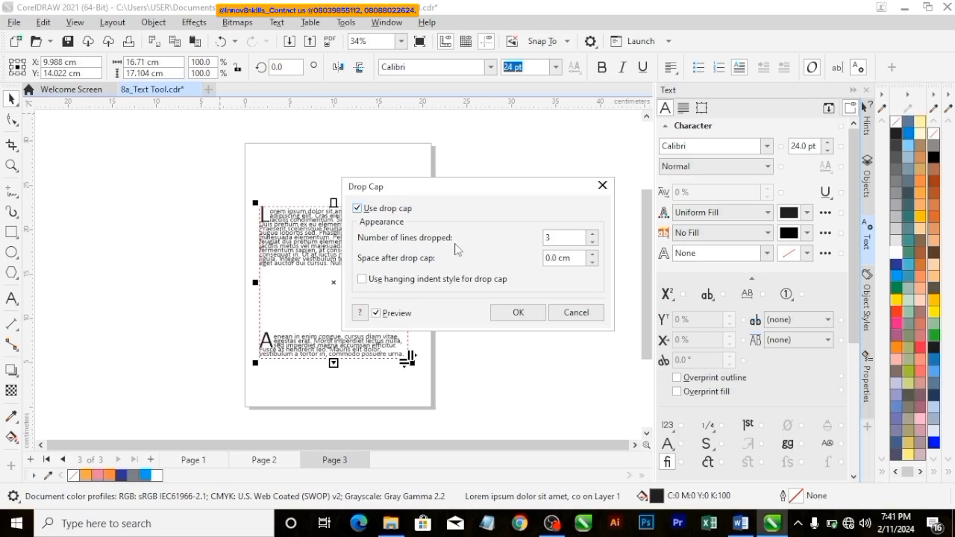
# Step: Increase the space after the drop cap to more than 0.6 cm, apply the drop cap settings and deselect the frame
pyautogui.click(594, 254)
pyautogui.click(594, 255)
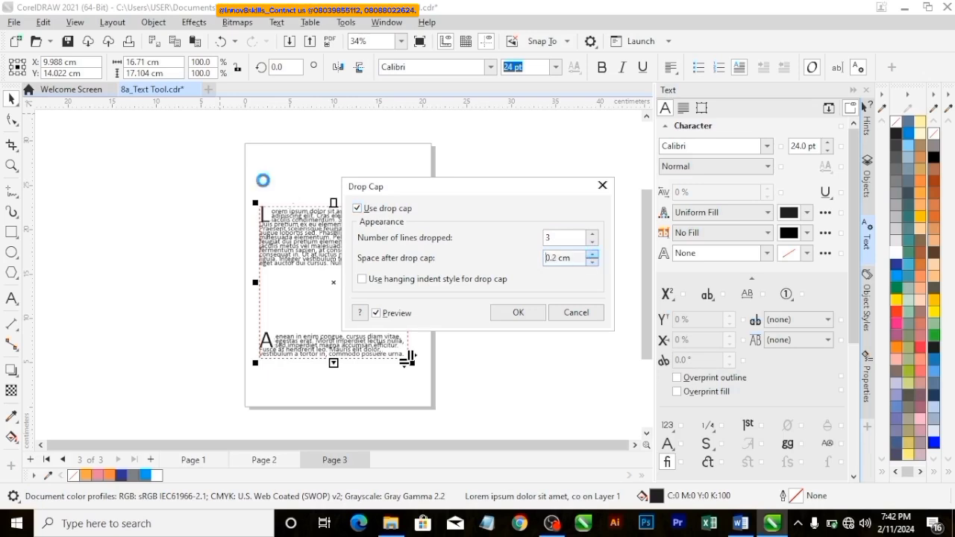
pyautogui.click(594, 254)
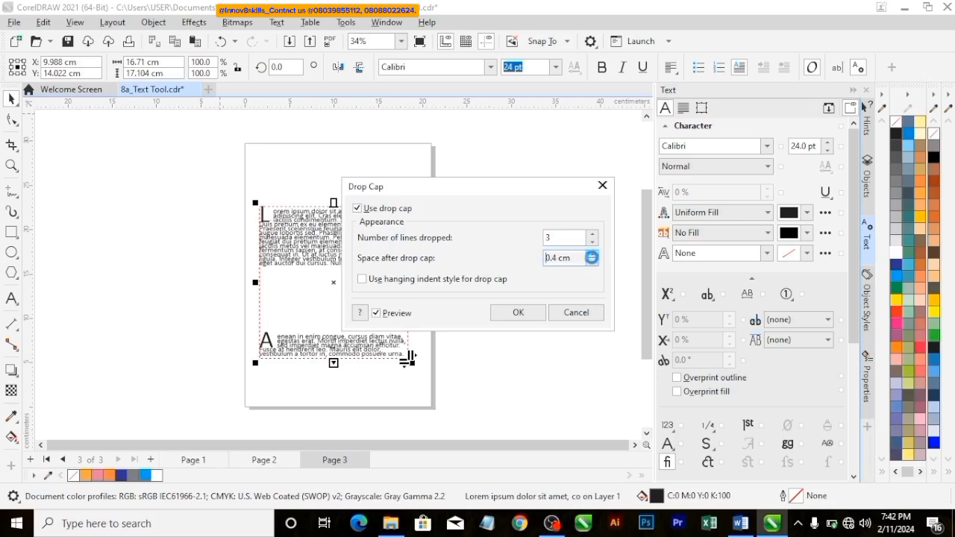
pyautogui.click(592, 254)
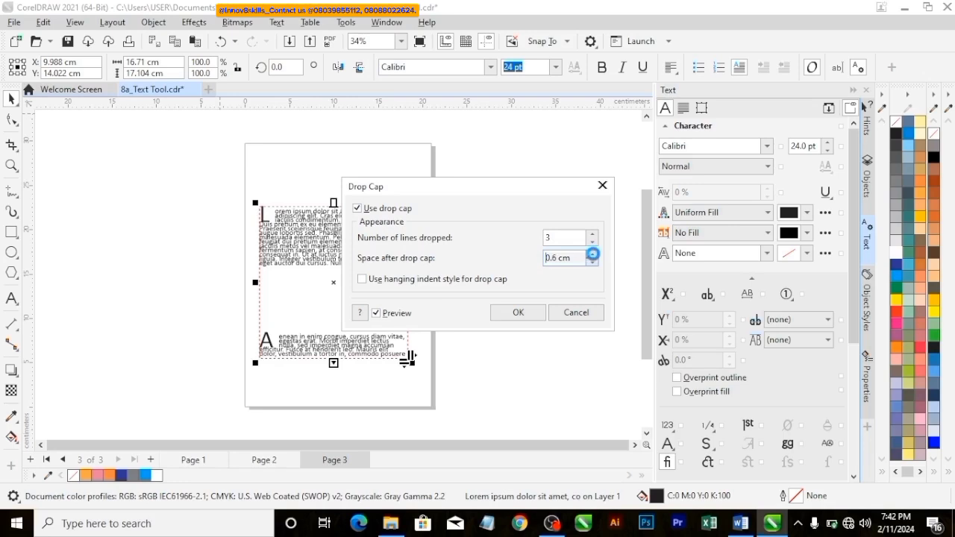
pyautogui.click(593, 254)
pyautogui.click(518, 313)
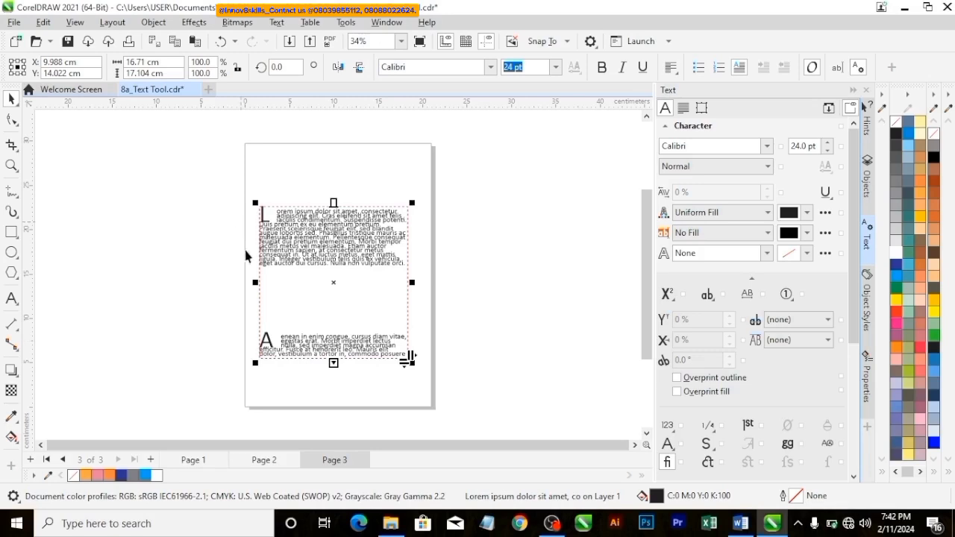
pyautogui.scroll(1, 283, 247)
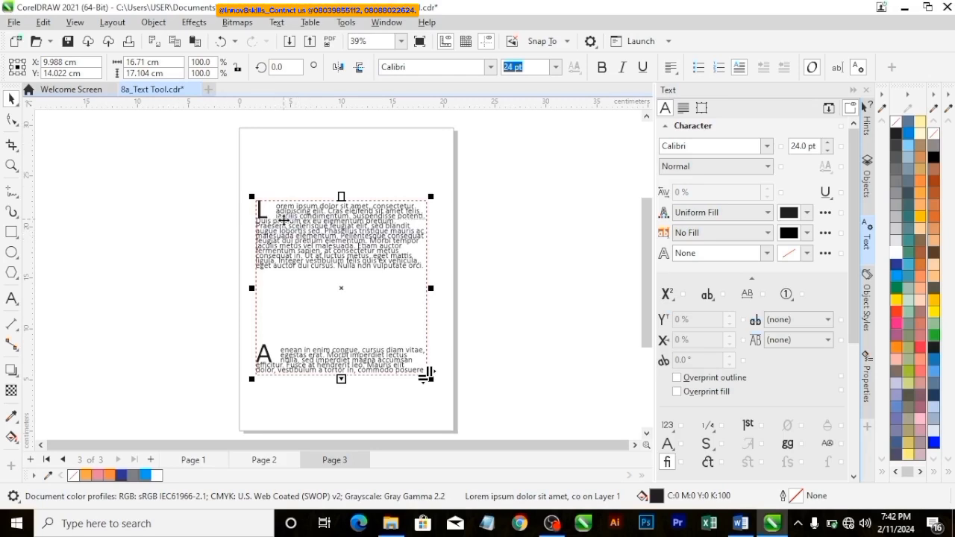
pyautogui.click(105, 216)
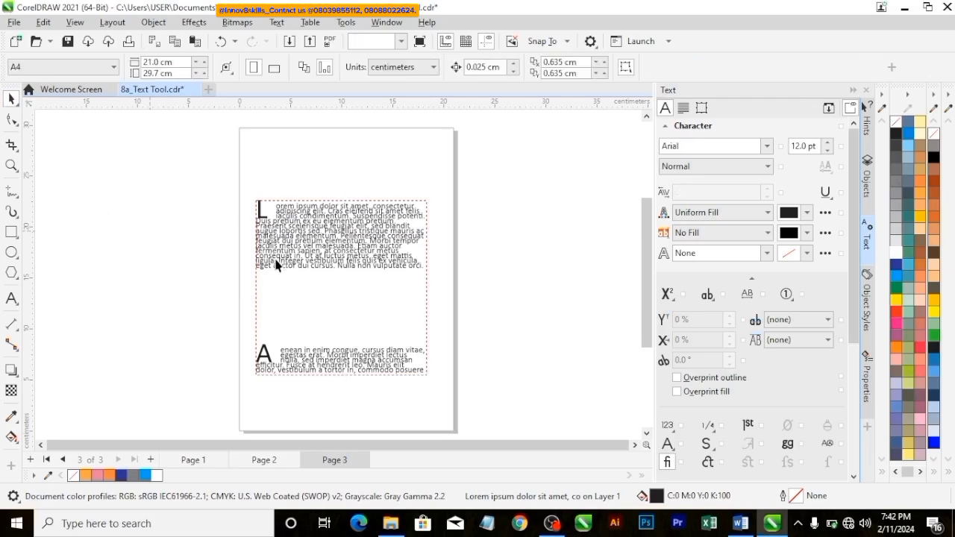
# Step: Select all the text in the paragraph frame and set its alignment to full justify
pyautogui.click(323, 261)
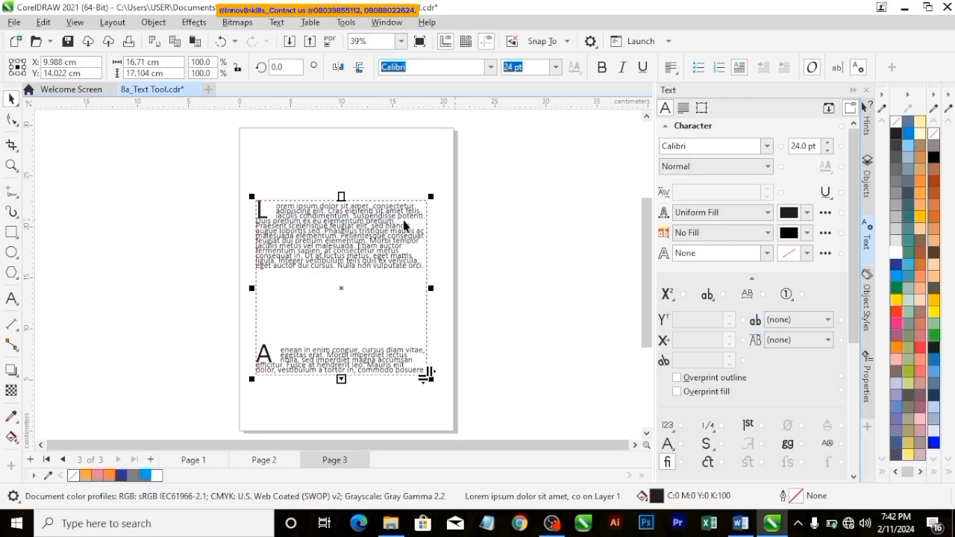
pyautogui.doubleClick(349, 237)
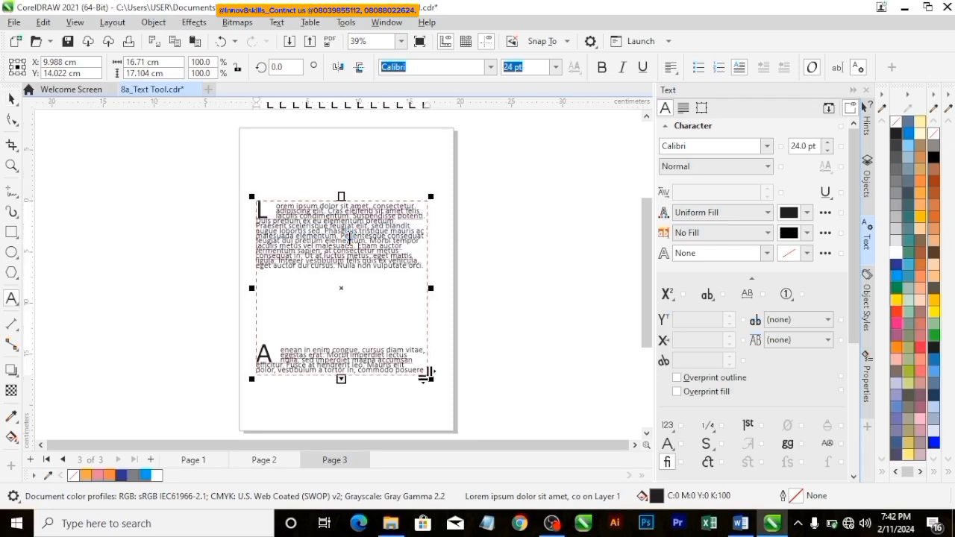
pyautogui.hotkey('ctrl', 'a')
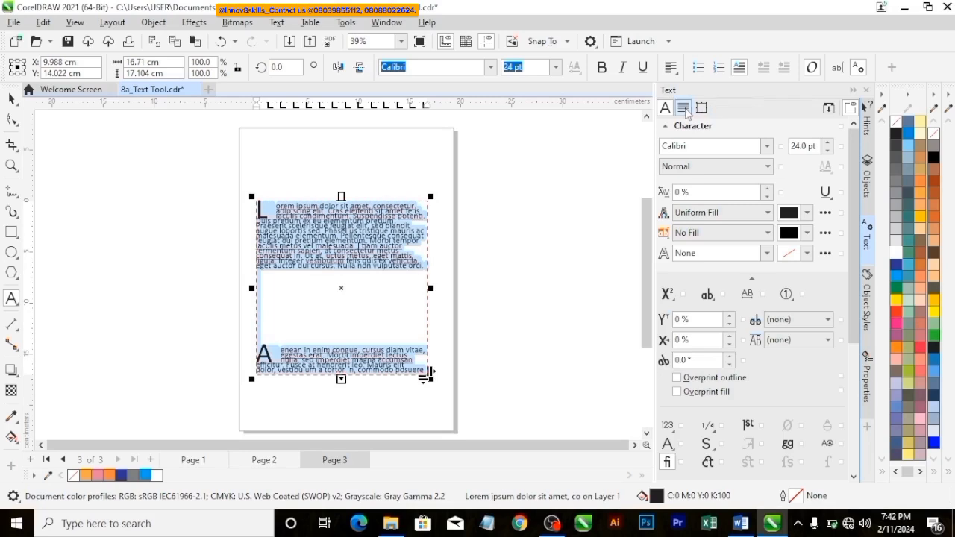
pyautogui.click(684, 109)
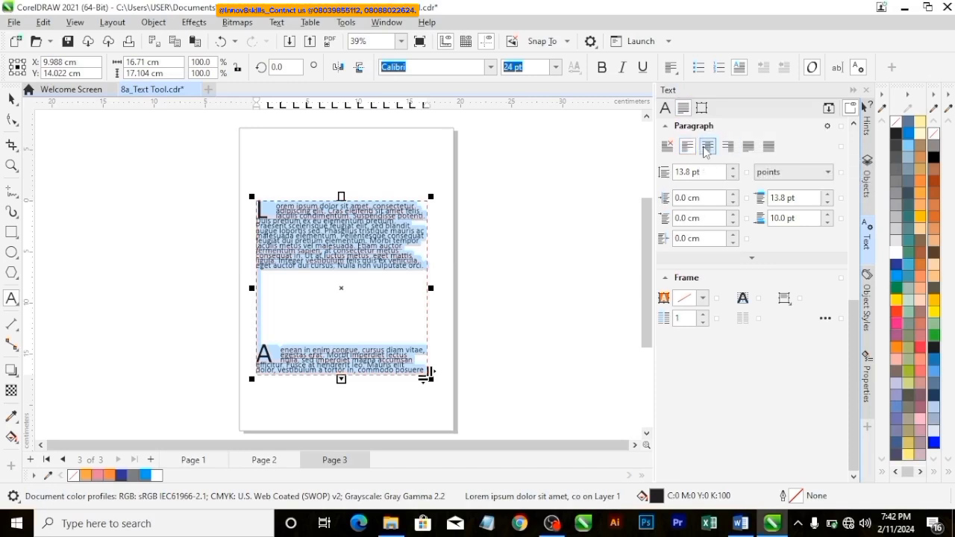
pyautogui.click(748, 148)
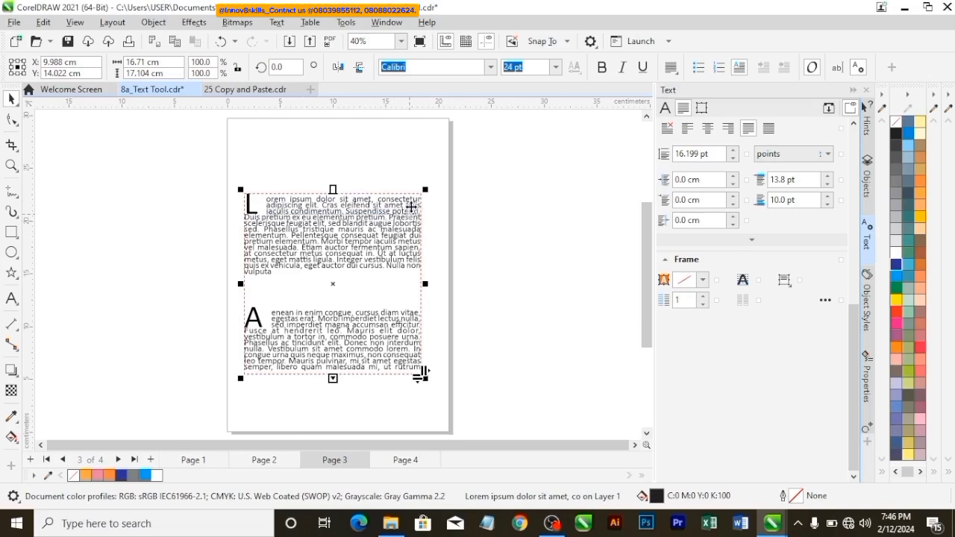
# Step: Set the line spacing of the paragraph text to 50 points and deselect the frame
pyautogui.click(714, 155)
pyautogui.moveTo(714, 154); pyautogui.dragTo(662, 162)
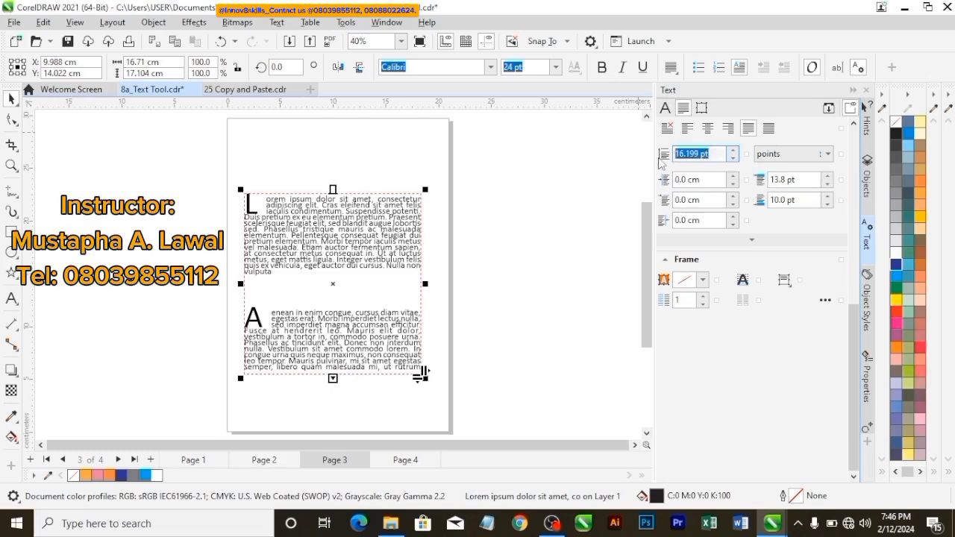
pyautogui.write('50')
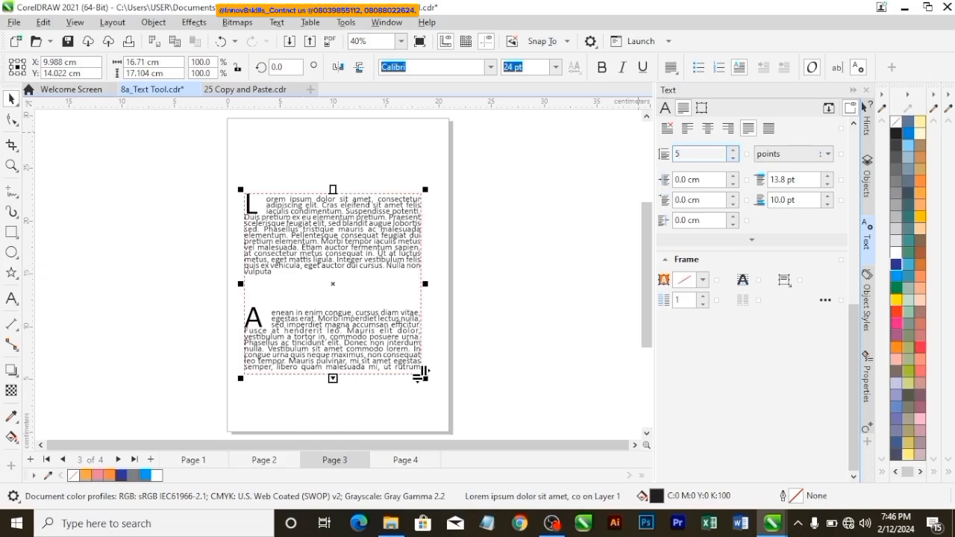
pyautogui.click(579, 217)
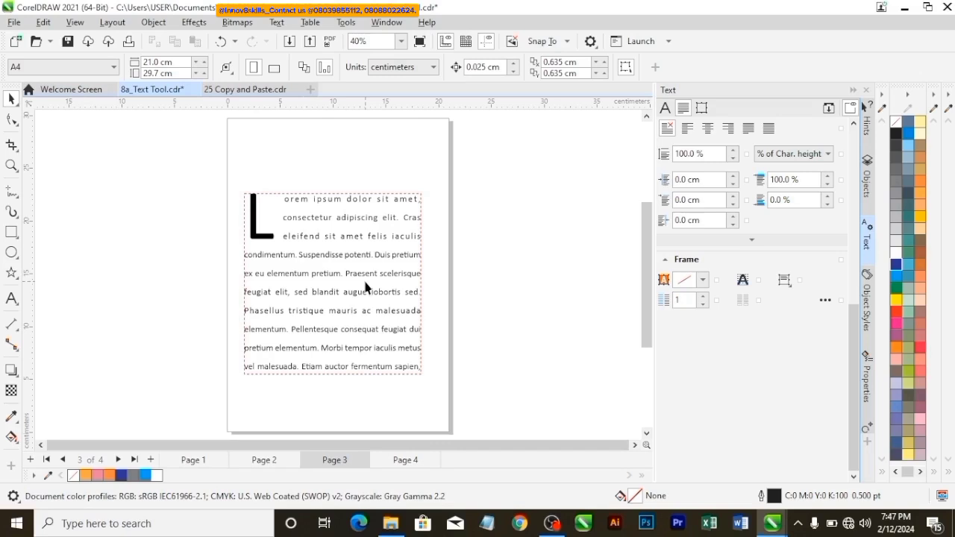
# Step: Flow the overflow text from the page 3 frame into a linked frame on page 4, then extend that frame to about 23.5 cm high
pyautogui.click(362, 377)
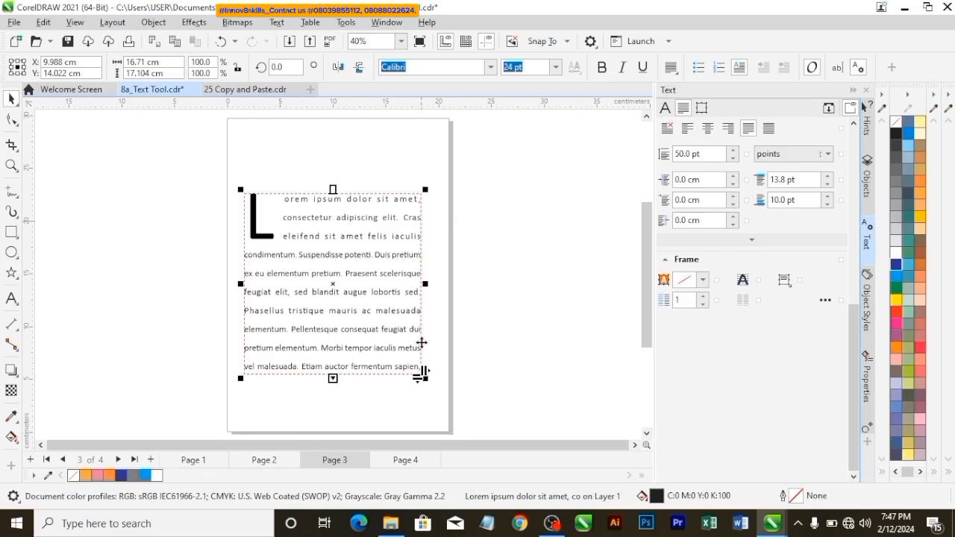
pyautogui.click(333, 379)
pyautogui.click(401, 460)
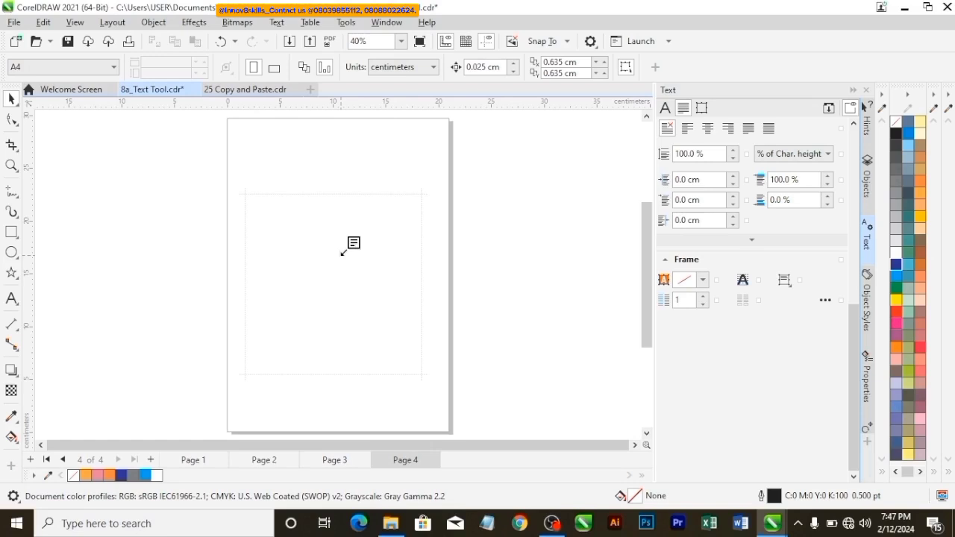
pyautogui.click(341, 256)
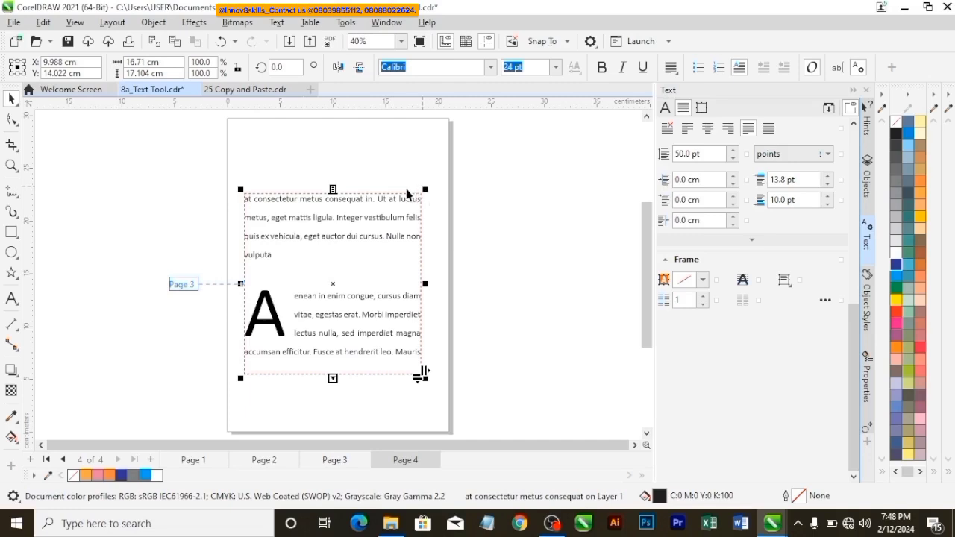
pyautogui.moveTo(333, 189); pyautogui.dragTo(332, 152)
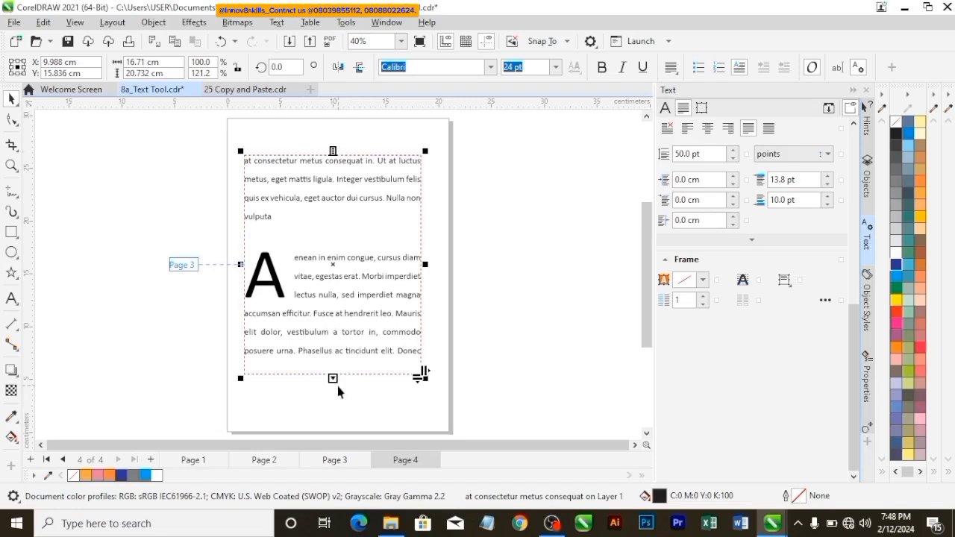
pyautogui.moveTo(335, 383); pyautogui.dragTo(334, 412)
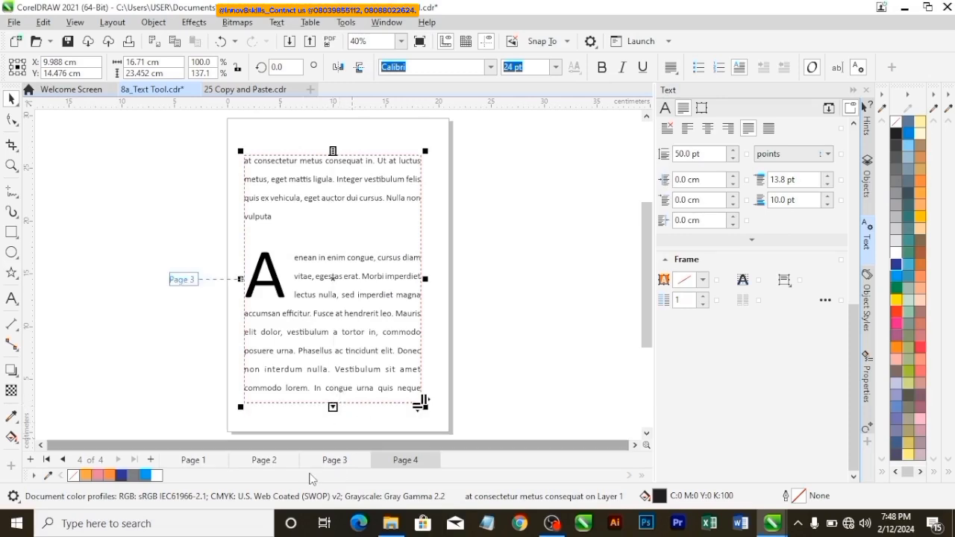
# Step: Add a fifth page, flow the remaining overflow text from page 4 into a linked frame there, and deselect the frame
pyautogui.click(151, 460)
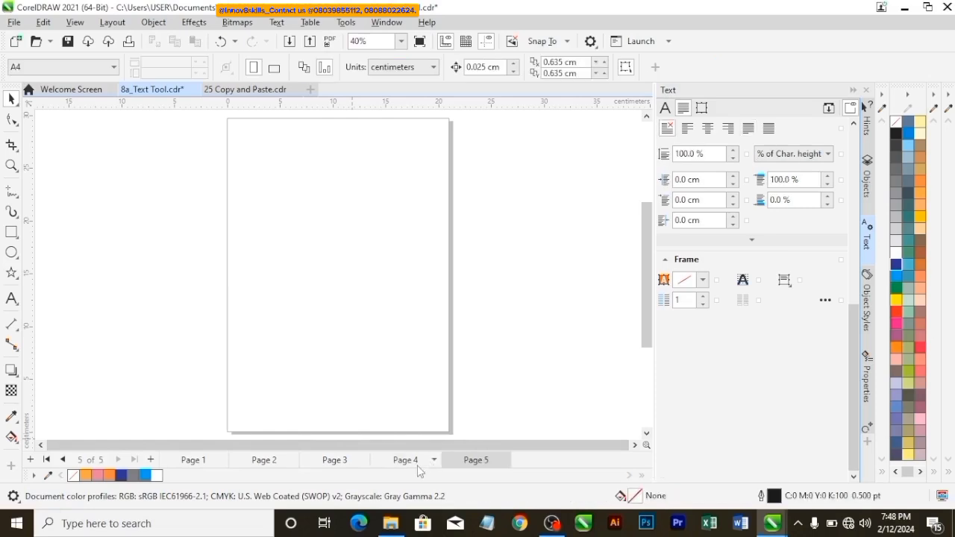
pyautogui.click(346, 256)
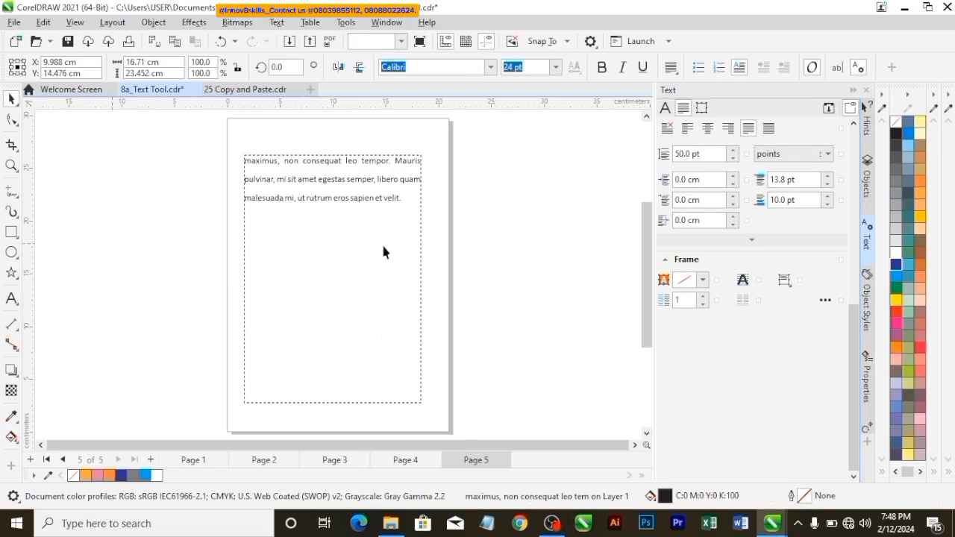
pyautogui.click(212, 330)
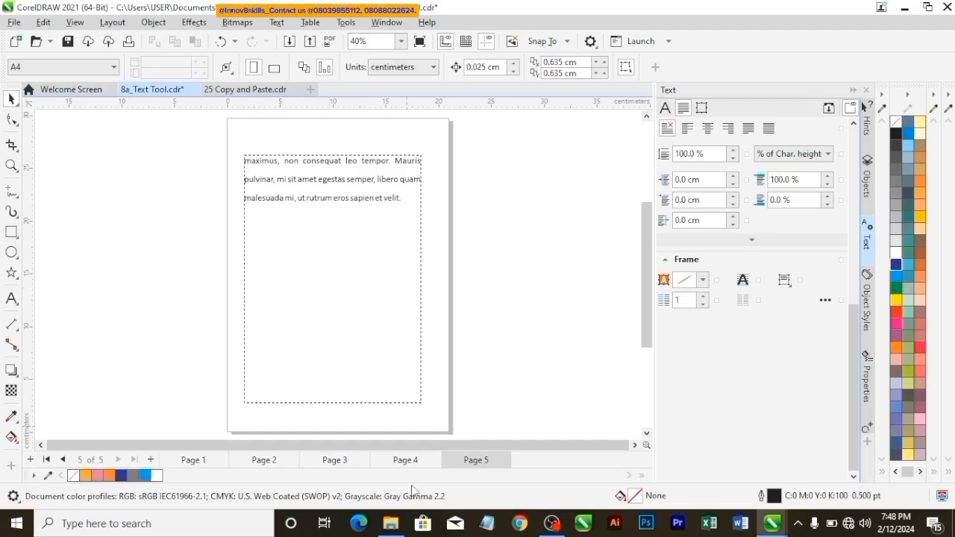
pyautogui.click(149, 277)
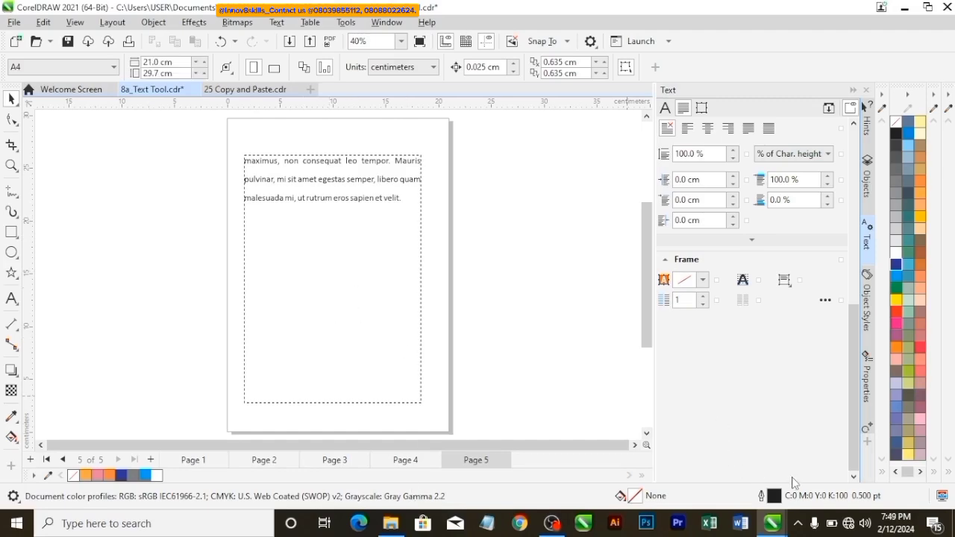